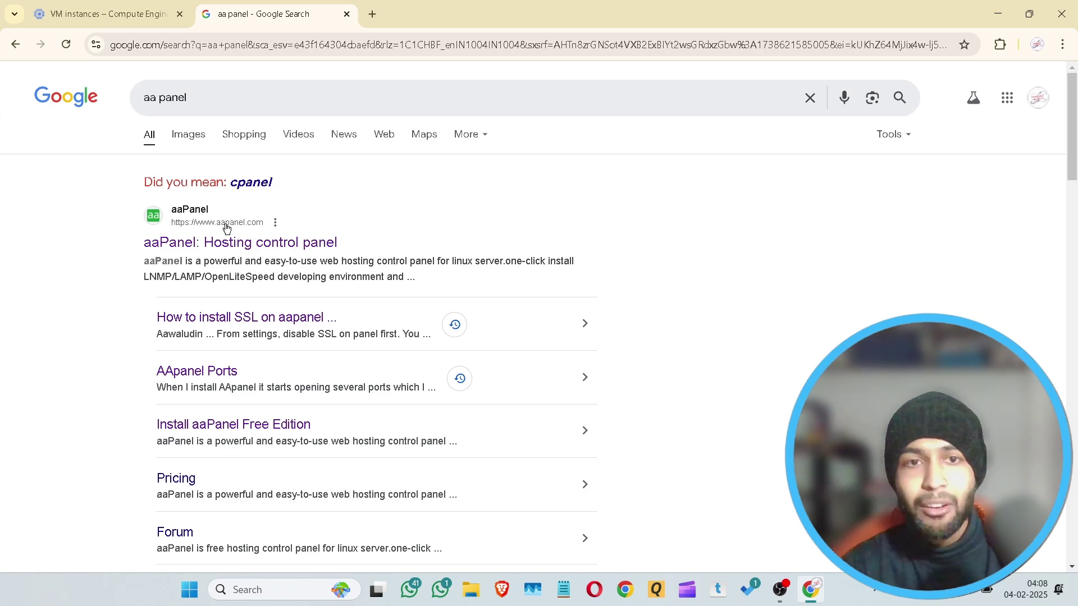
Open the aaPanel website from the search results and look through the homepage's feature overview.
left_click(195, 242)
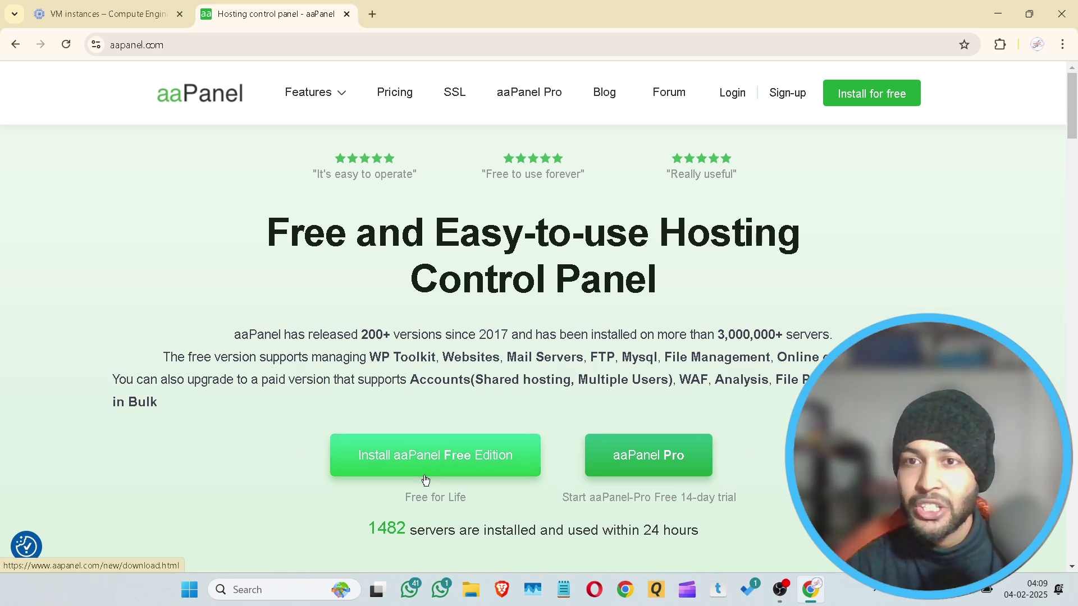
scroll(425, 480, "down", 4)
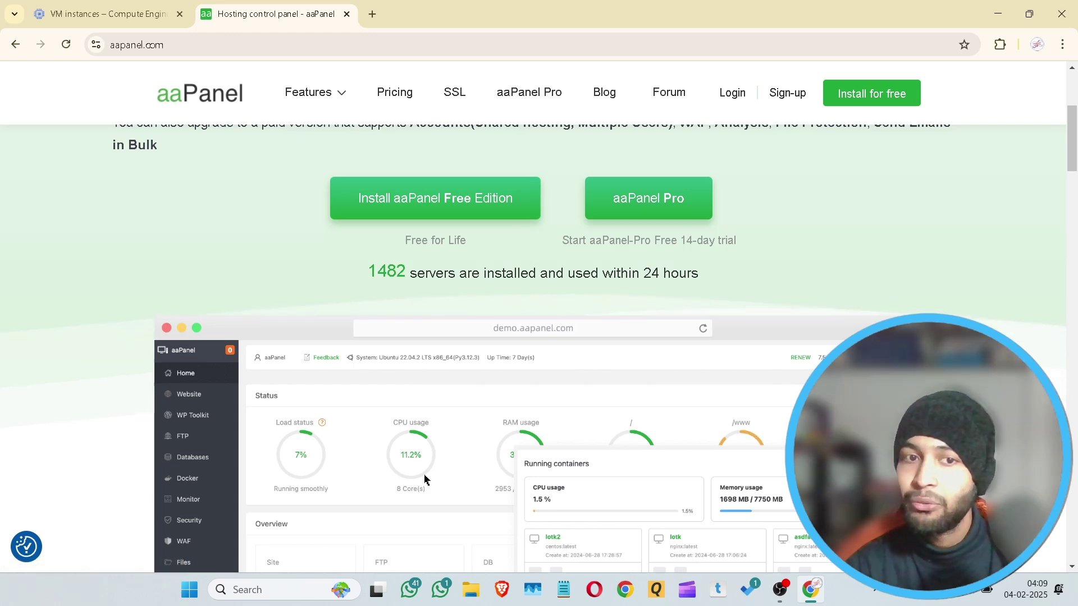
scroll(426, 481, "down", 4)
scroll(519, 409, "down", 4)
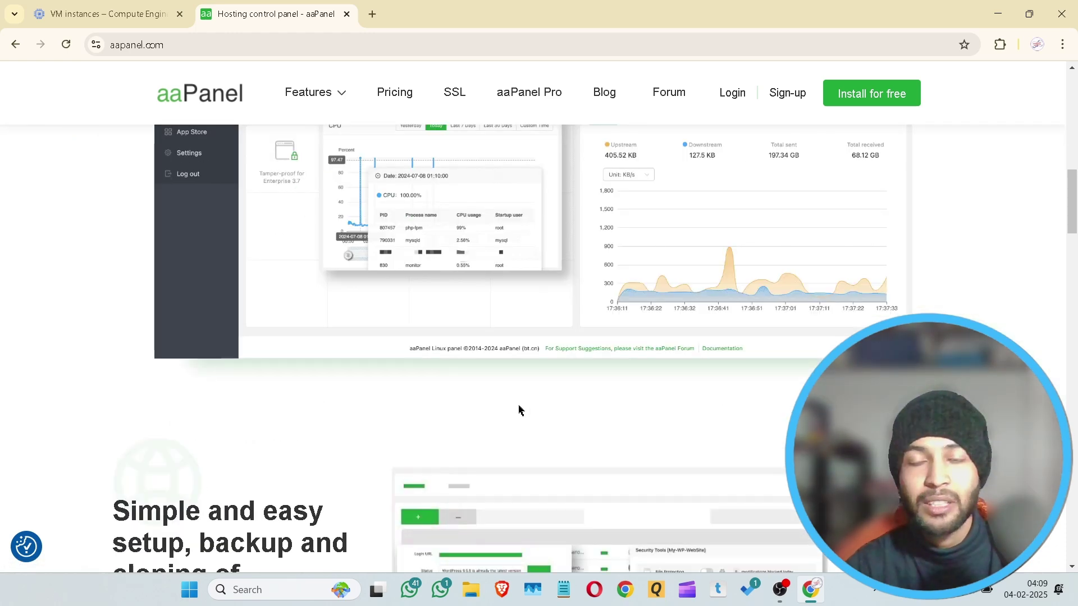
scroll(532, 405, "down", 4)
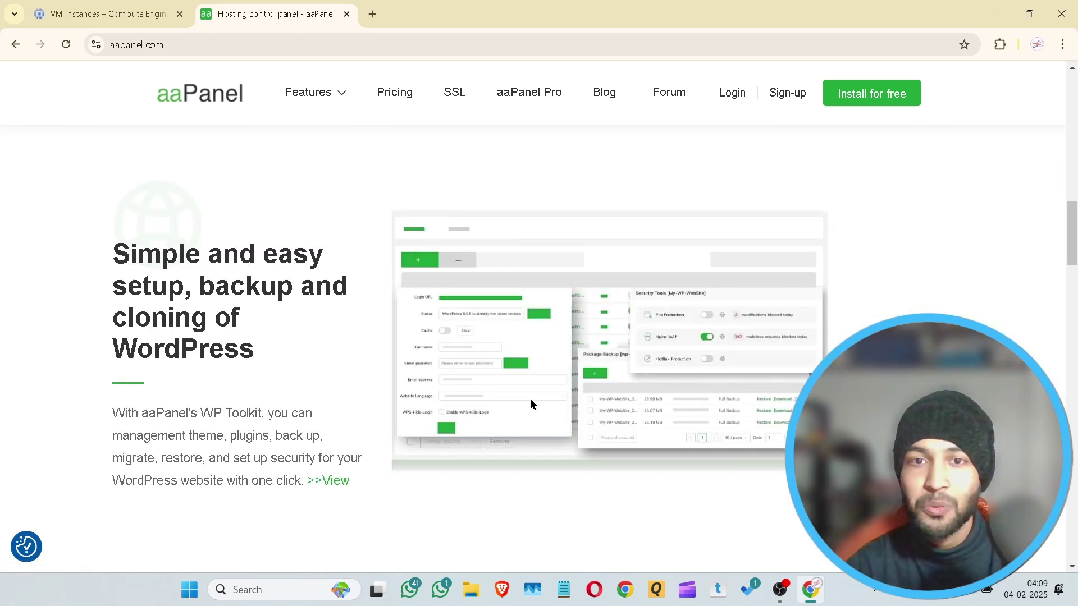
scroll(534, 404, "down", 4)
scroll(533, 404, "down", 4)
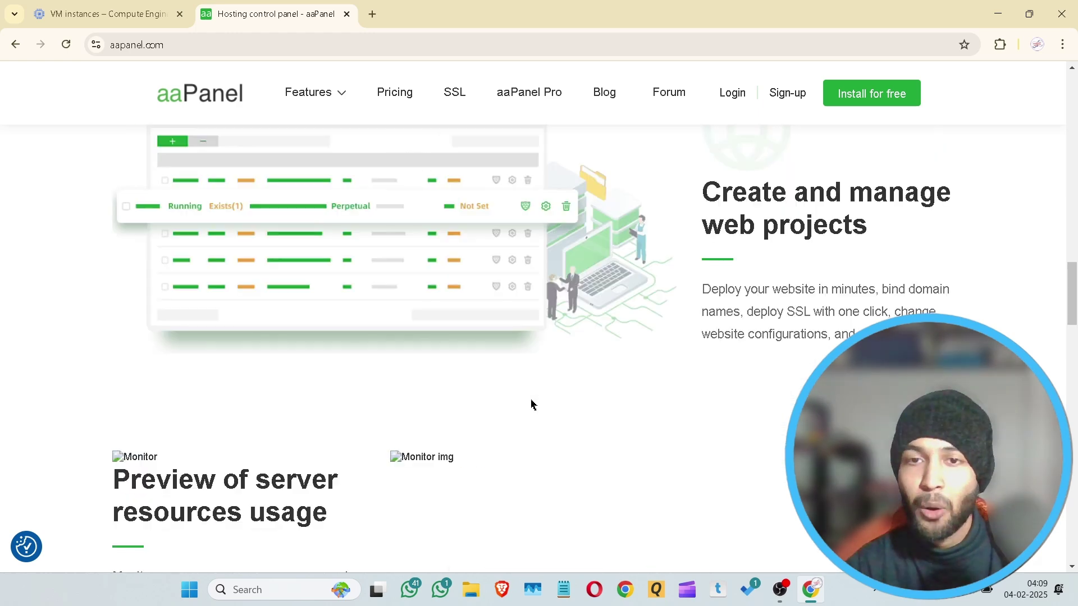
scroll(534, 404, "up", 12)
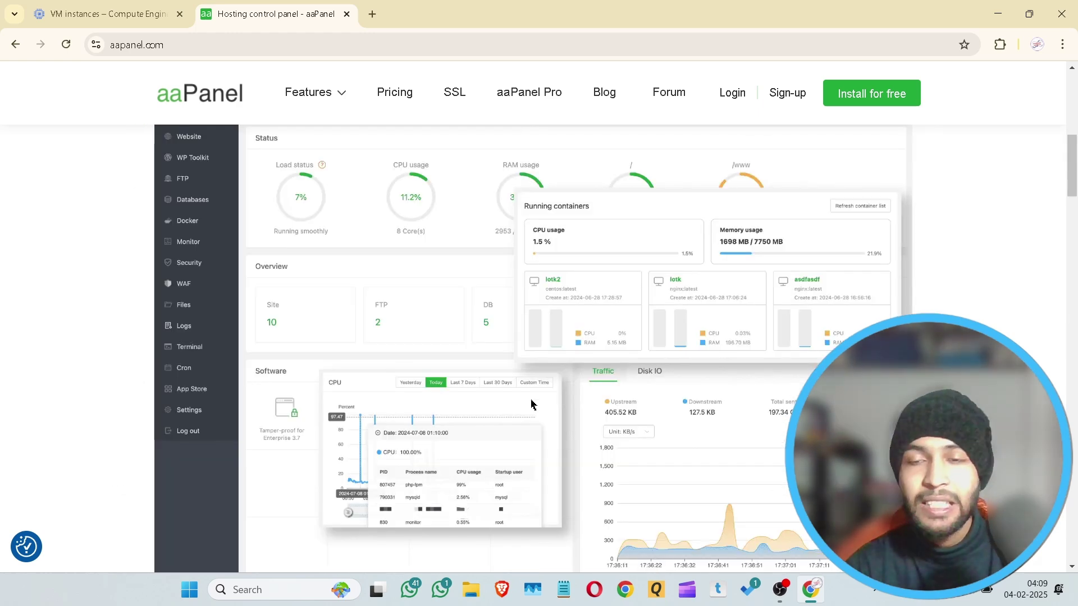
scroll(531, 404, "up", 5)
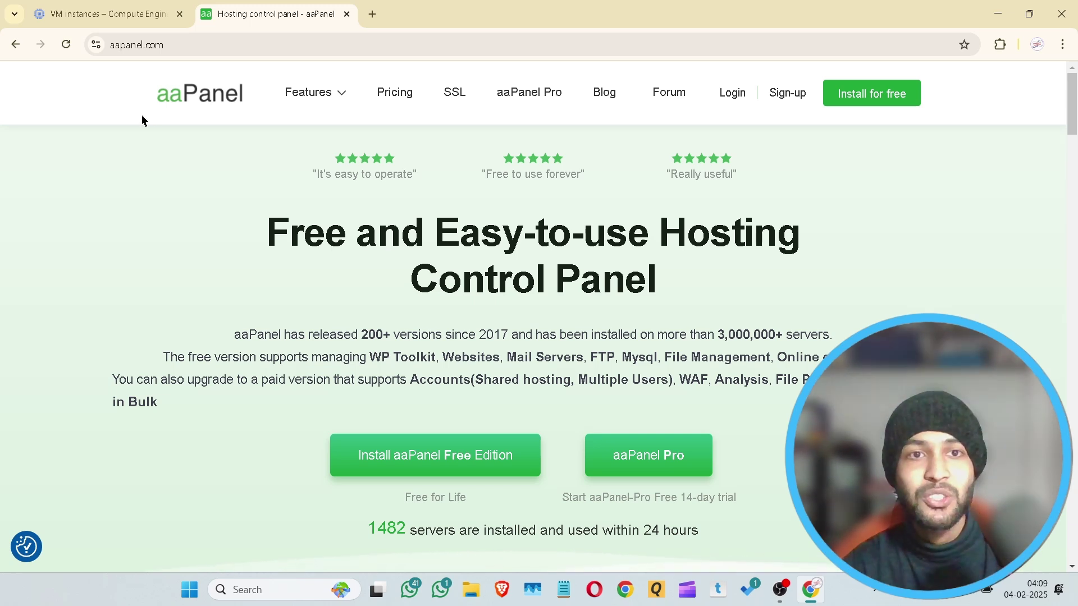
left_click(109, 5)
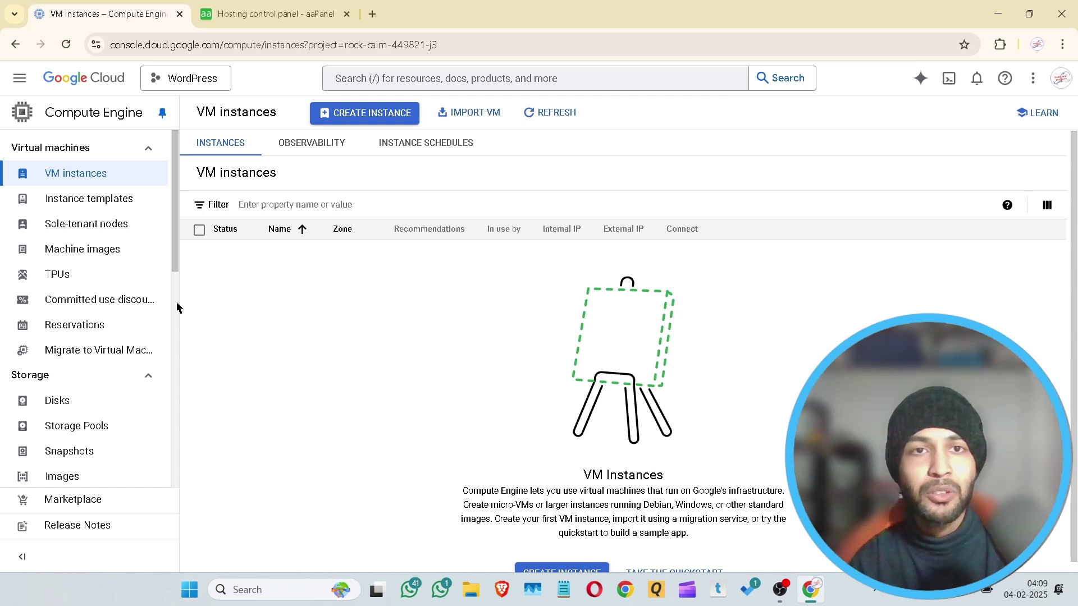
left_click(270, 14)
mouse_move(315, 93)
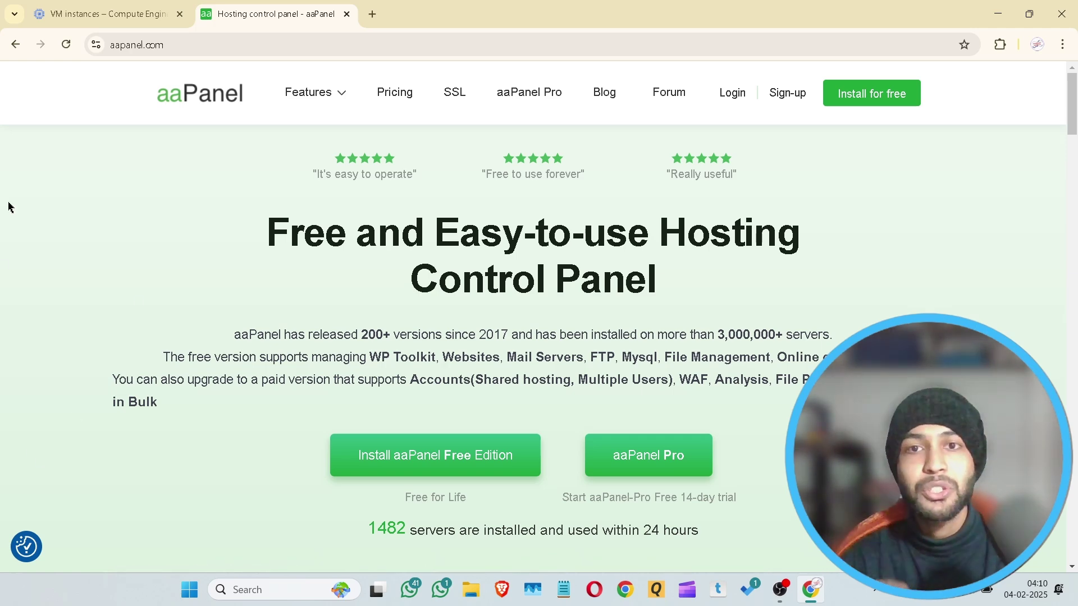
Switch to Google Cloud, open the Compute Engine VM instances page and start creating a new instance.
left_click(64, 6)
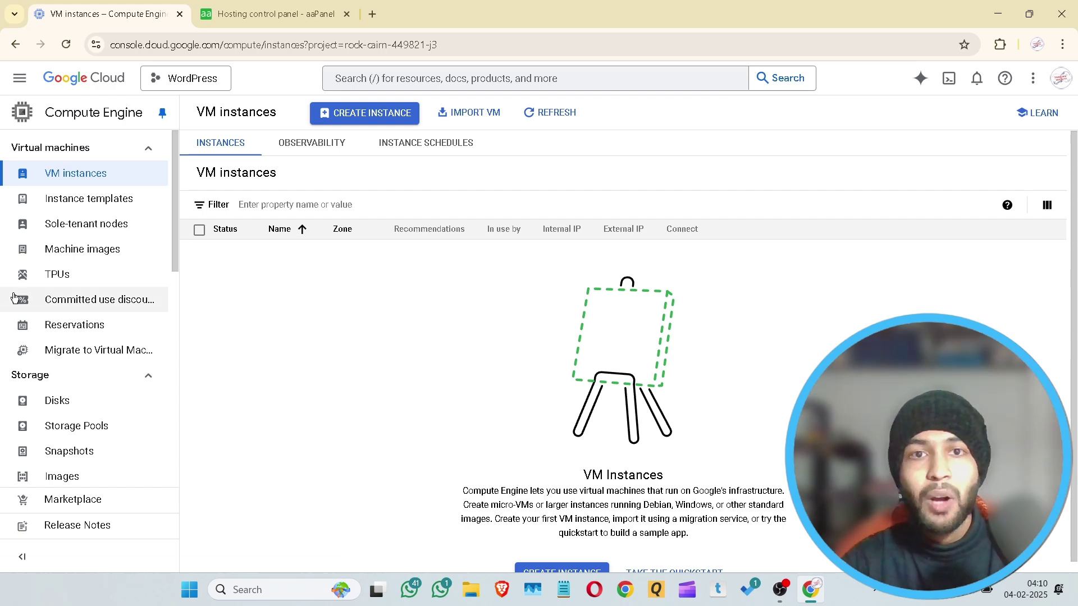
left_click(19, 83)
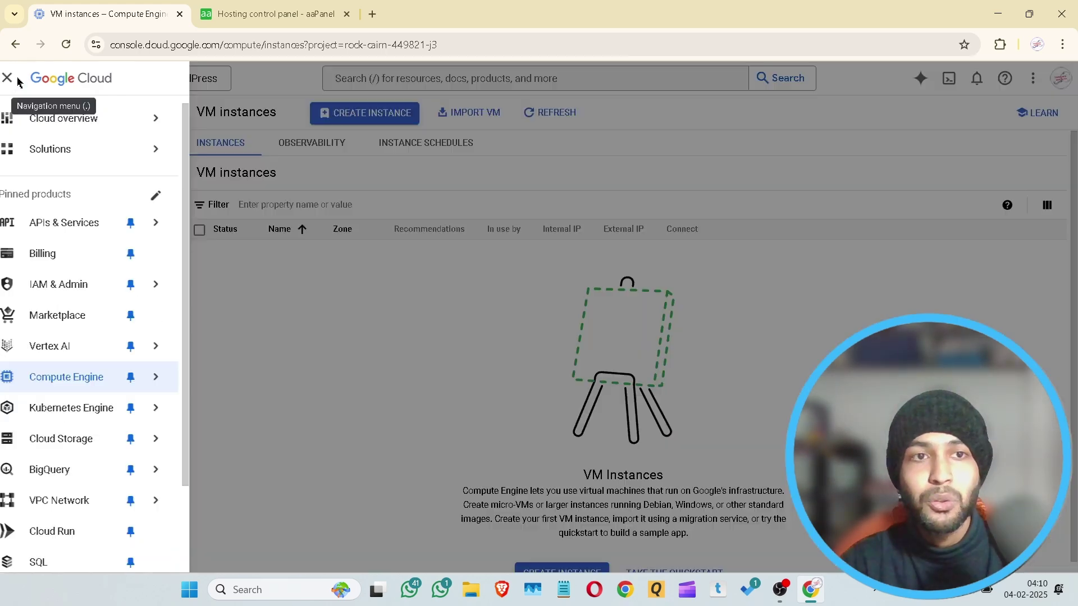
mouse_move(65, 380)
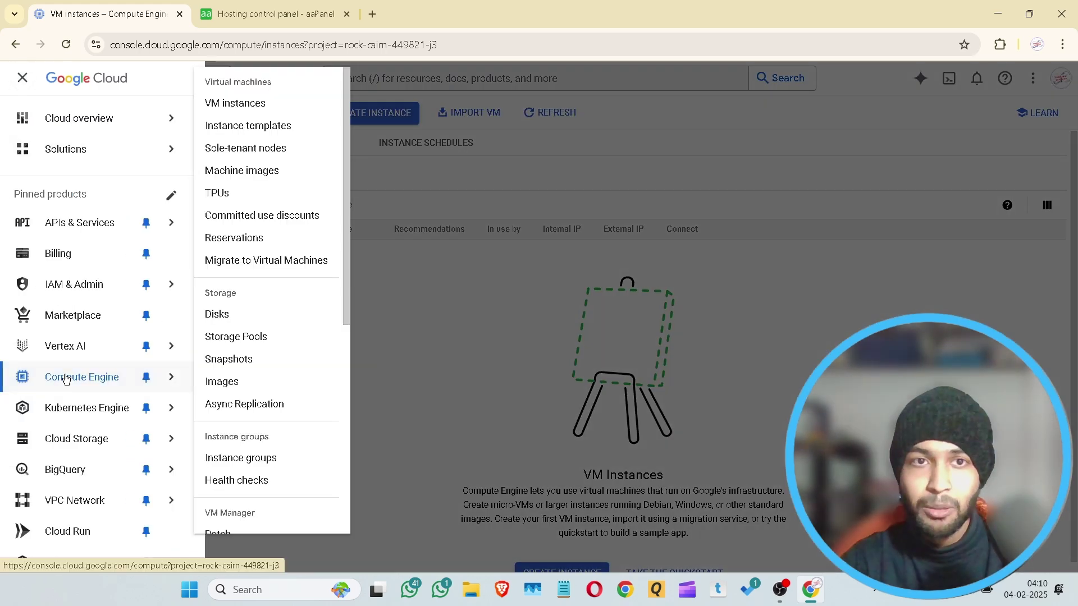
left_click(242, 106)
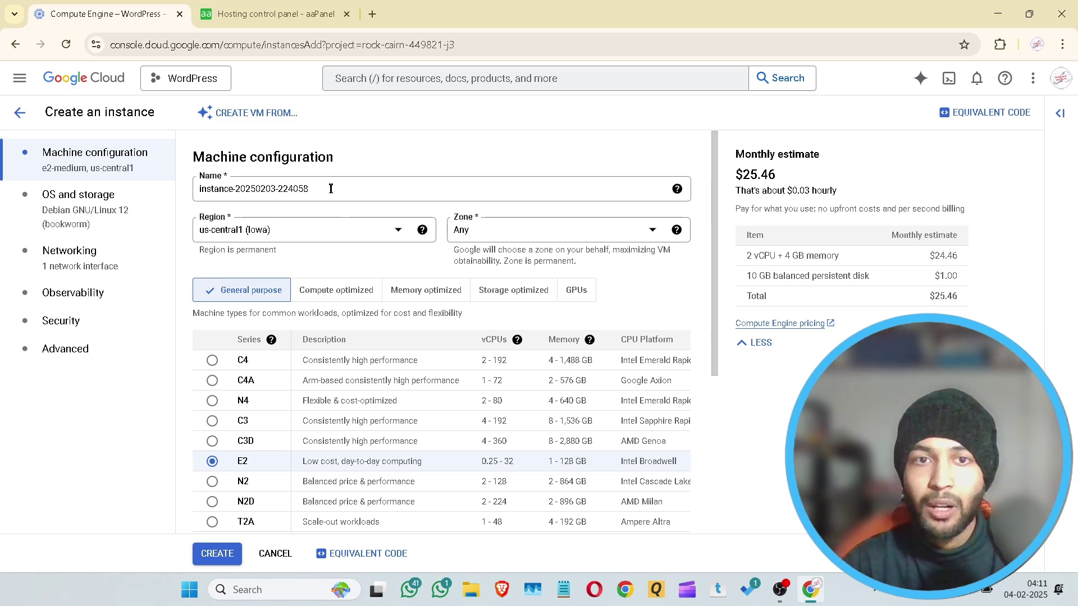
Replace the default name of the new VM instance with "aapanel".
left_click_drag(330, 188, 190, 203)
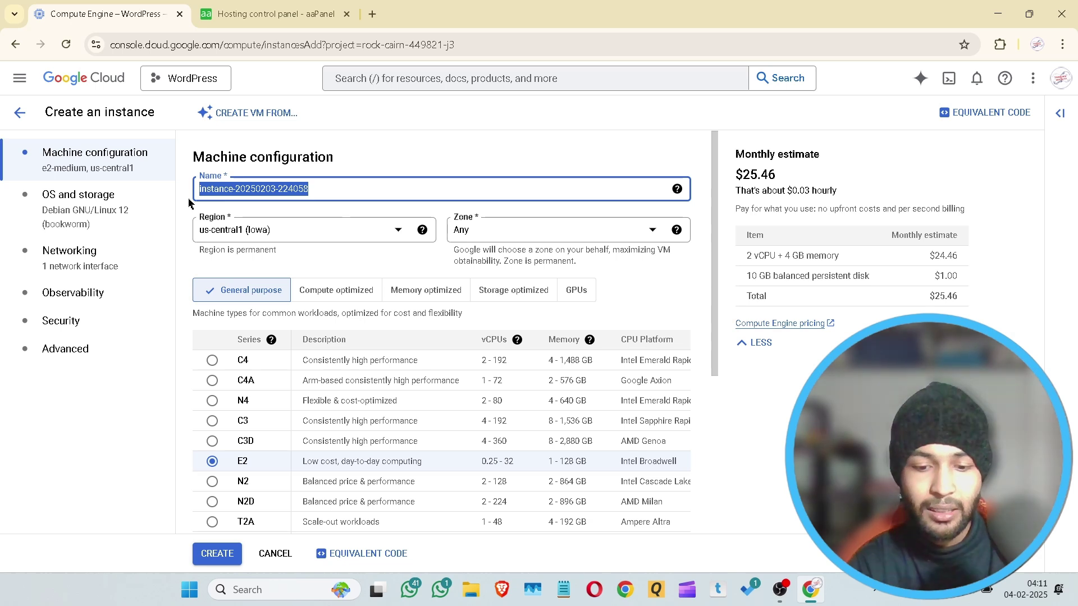
type("cloud")
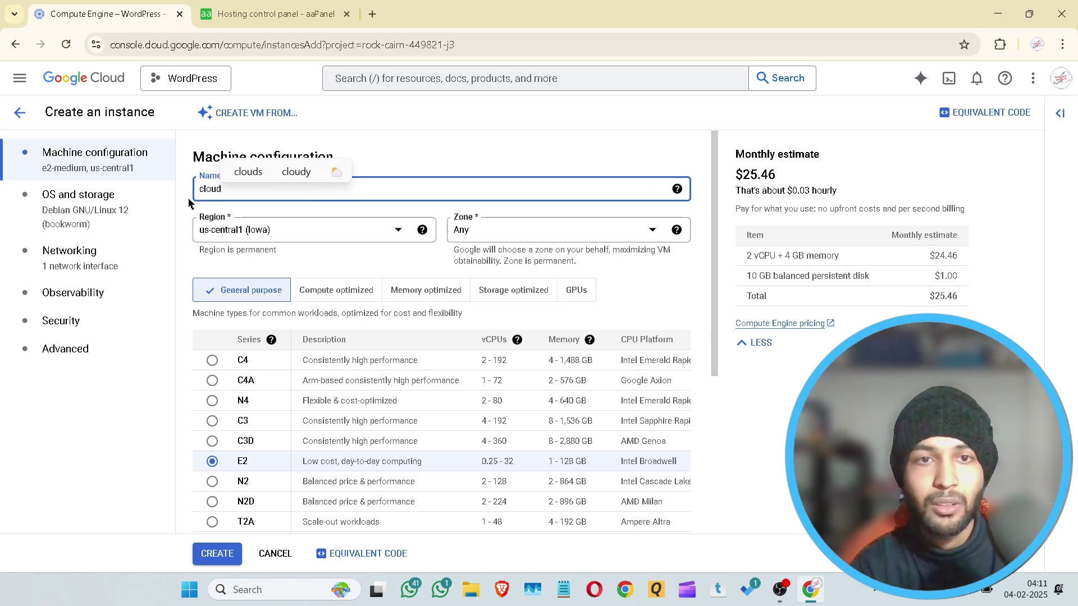
key("BackSpace")
type("aapanel")
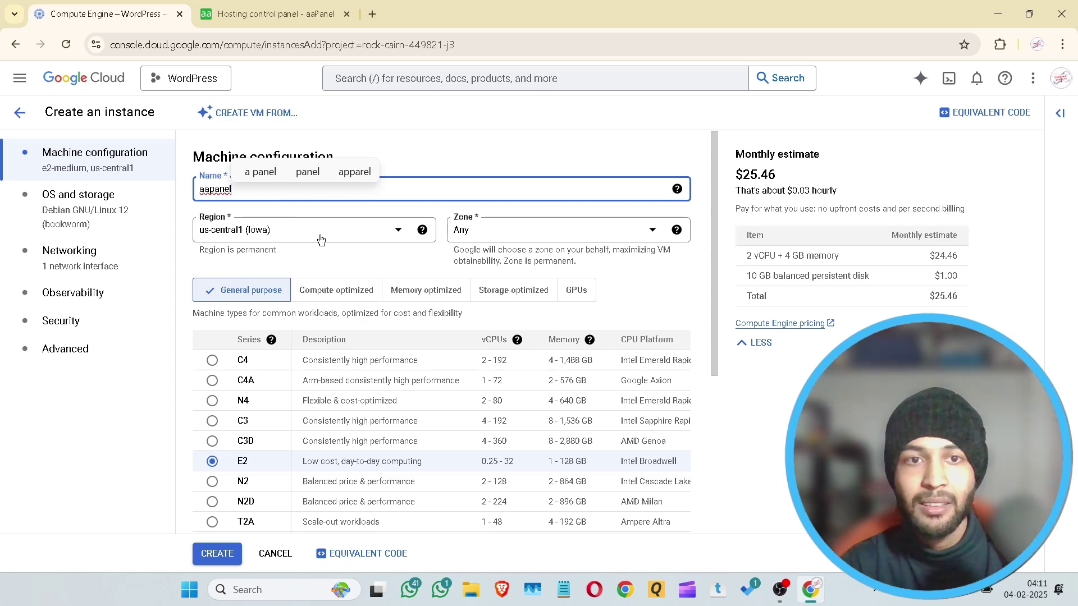
Look through the available regions and choose us-central1 (Iowa) for the instance.
left_click(331, 256)
left_click(295, 233)
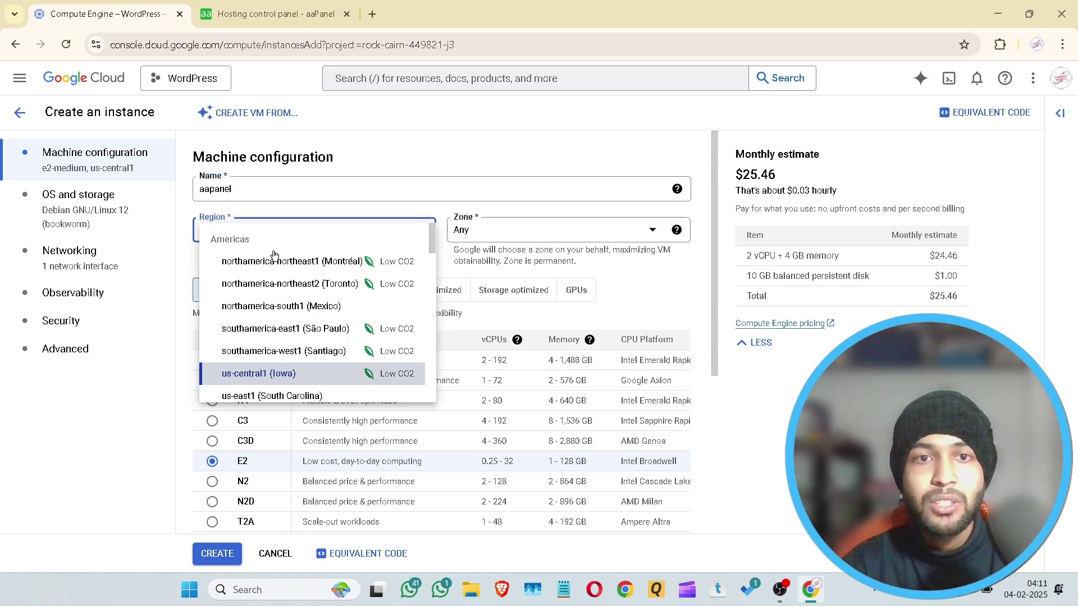
scroll(341, 325, "down", 3)
scroll(341, 324, "down", 5)
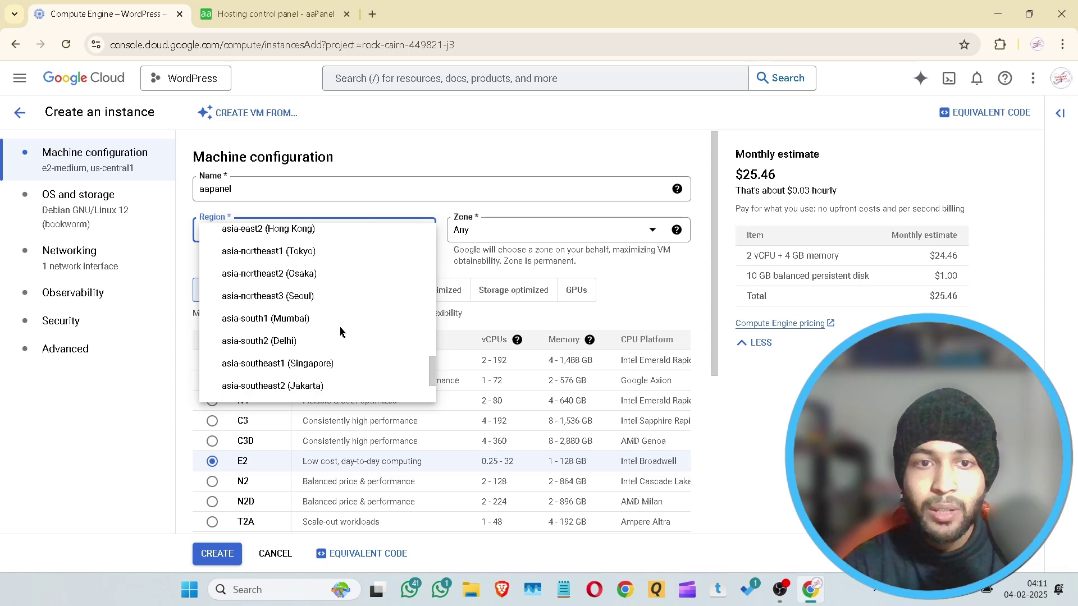
scroll(344, 331, "up", 8)
scroll(342, 334, "down", 3)
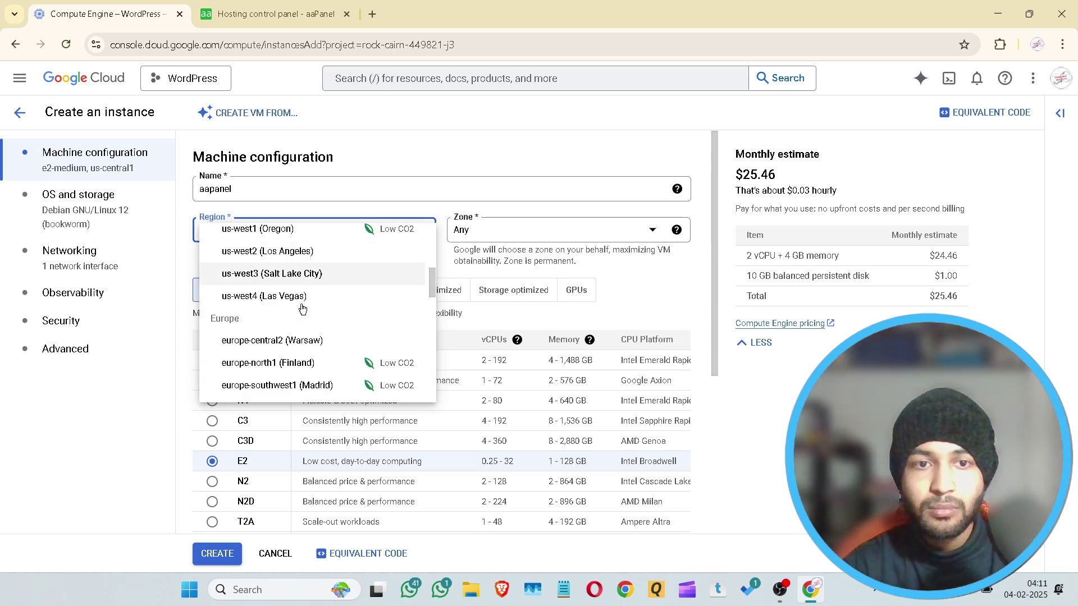
scroll(359, 317, "down", 3)
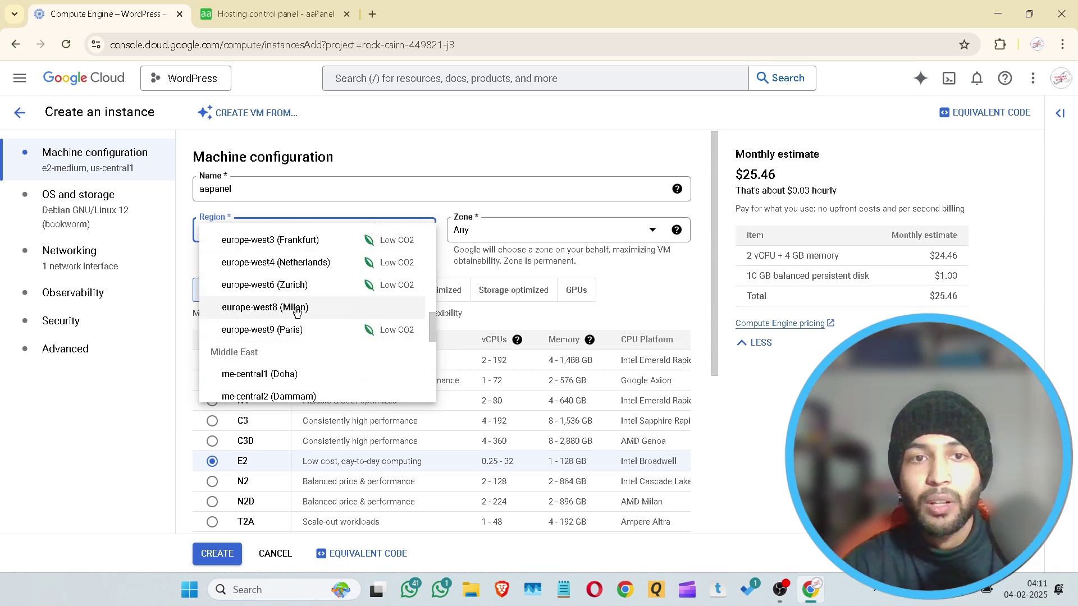
scroll(276, 292, "up", 3)
scroll(315, 337, "down", 7)
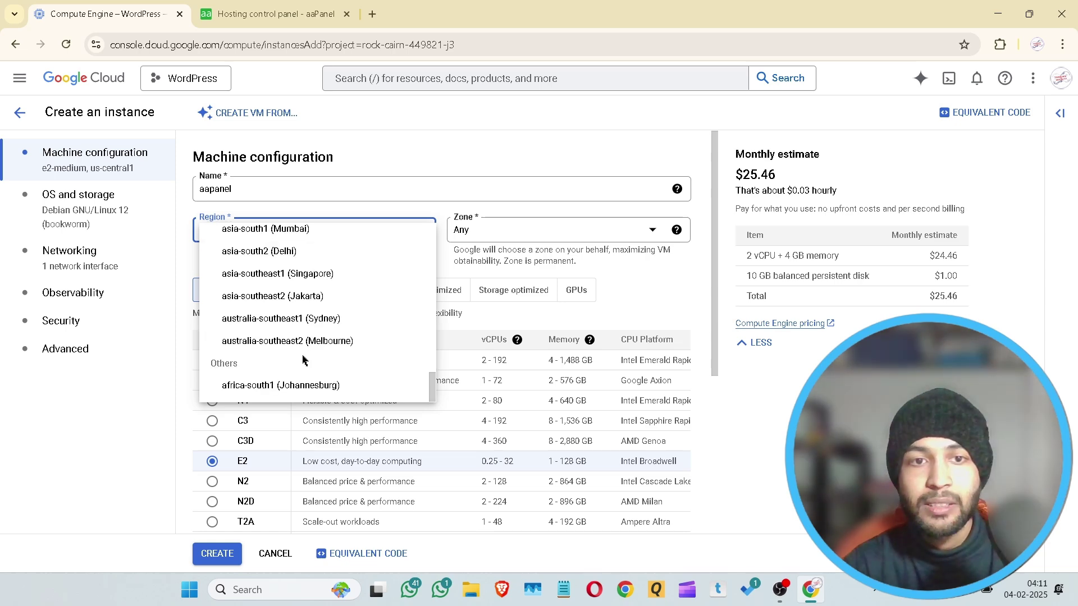
scroll(300, 348, "up", 5)
scroll(357, 290, "up", 5)
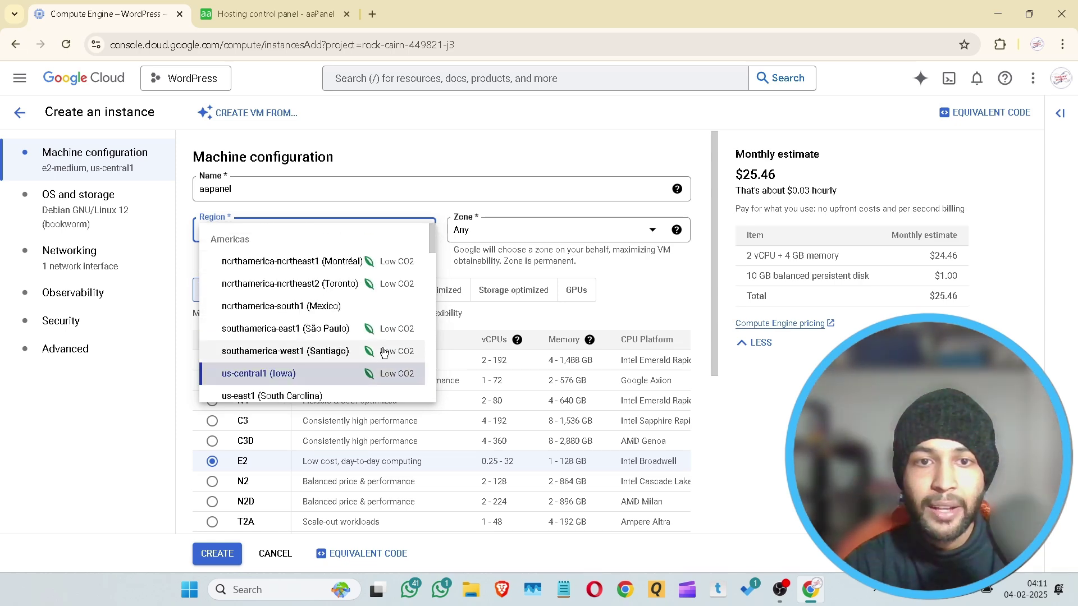
left_click(296, 377)
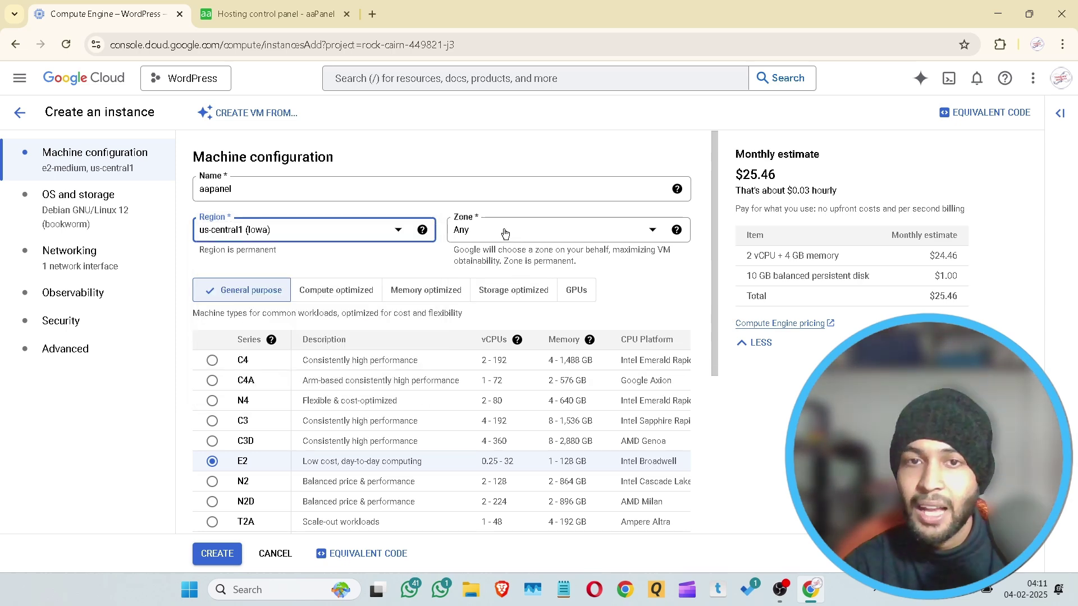
Select the N2D machine series and check its monthly cost estimate.
scroll(340, 335, "down", 5)
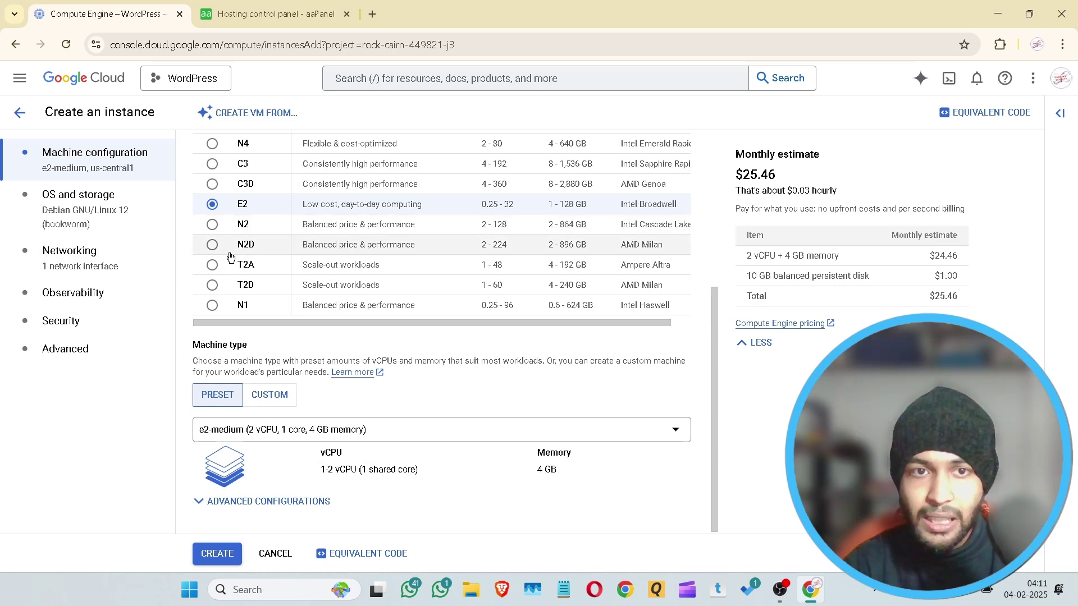
scroll(239, 250, "up", 5)
mouse_move(271, 340)
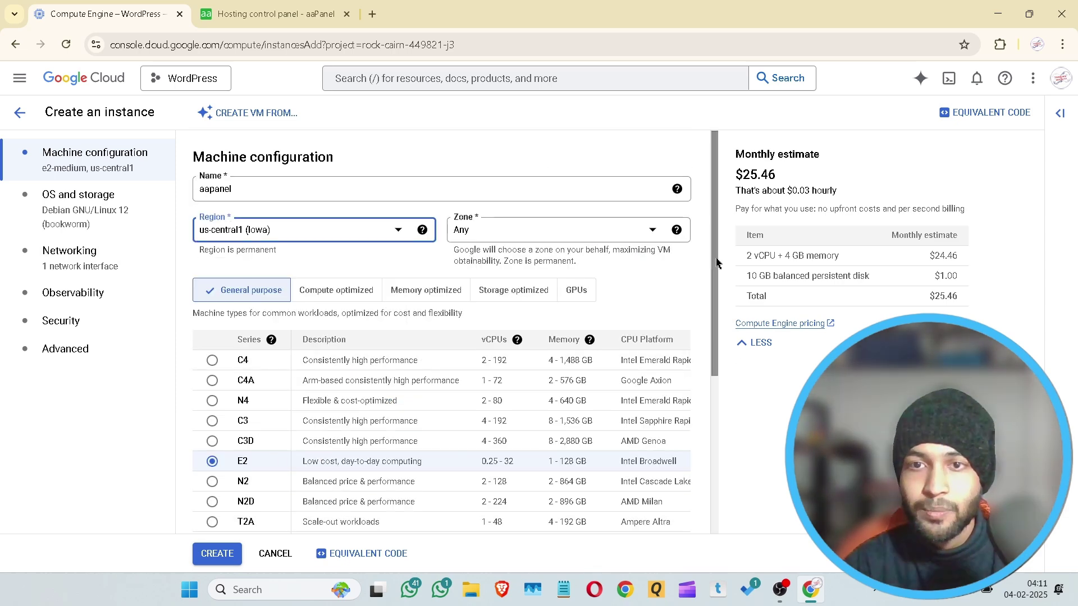
left_click_drag(713, 268, 713, 372)
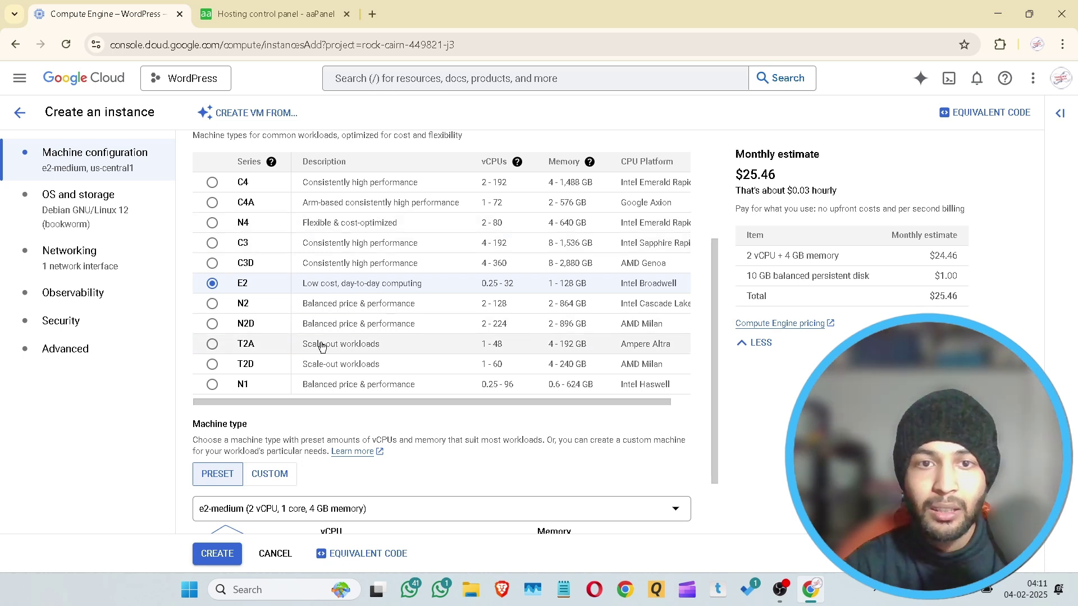
left_click(402, 327)
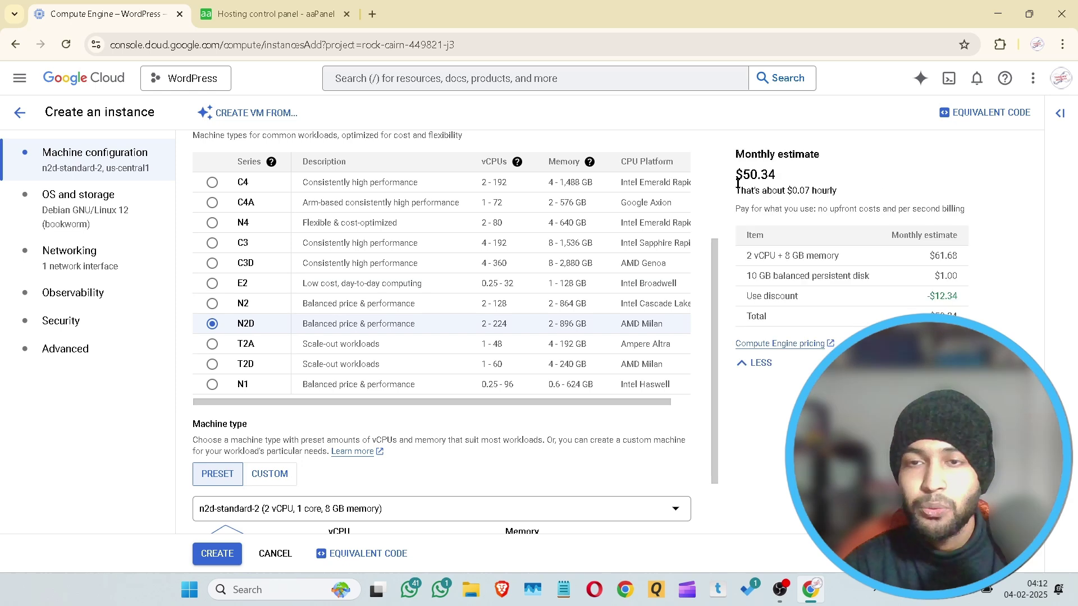
left_click_drag(729, 152, 890, 174)
left_click(796, 175)
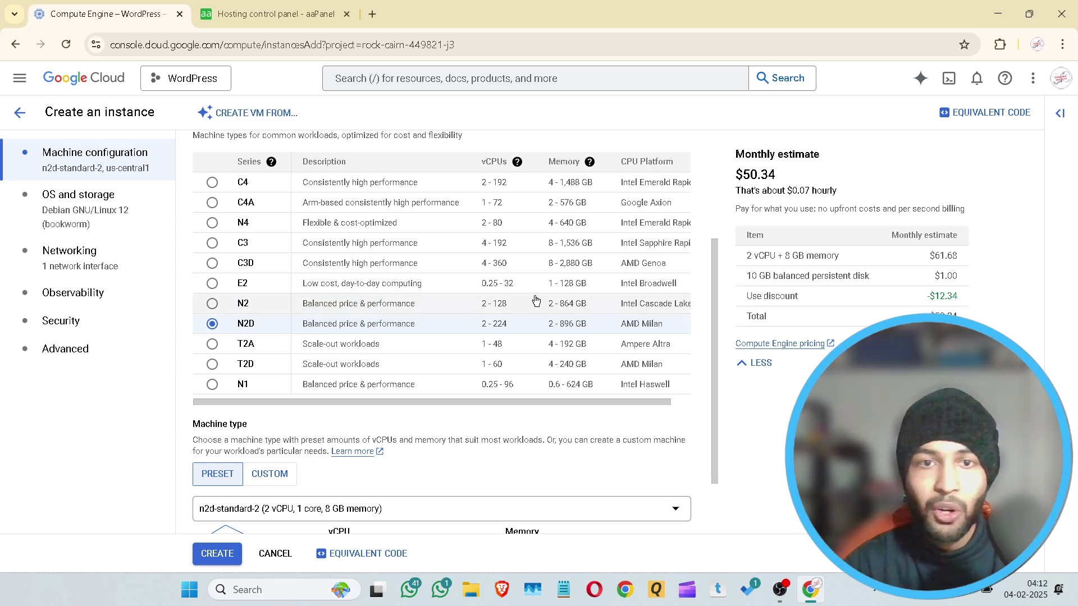
Choose the low-cost E2 machine series and check its monthly cost estimate.
left_click(267, 292)
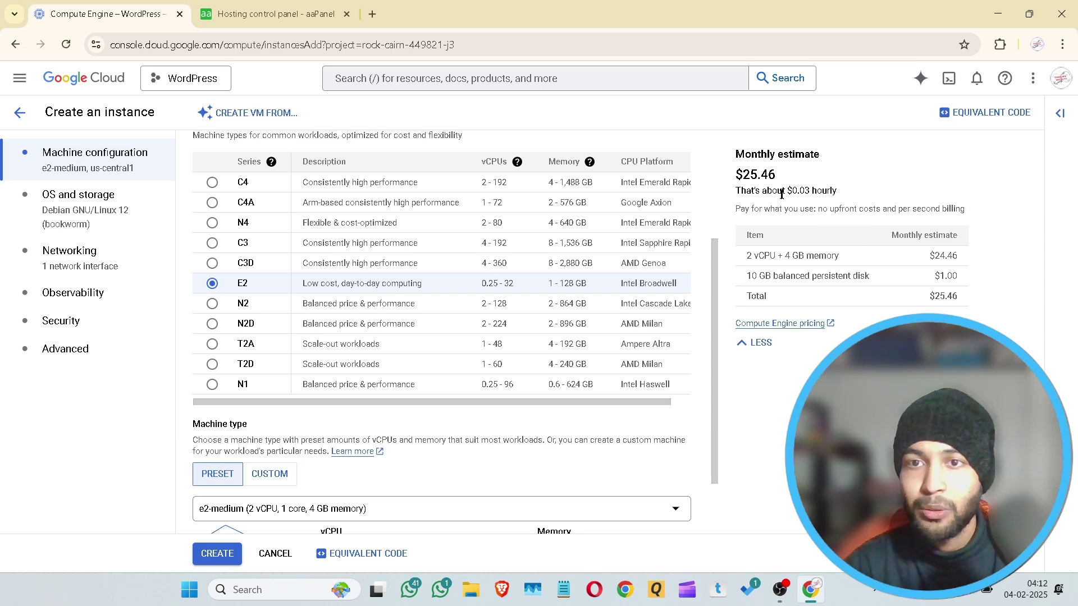
left_click_drag(734, 176, 823, 175)
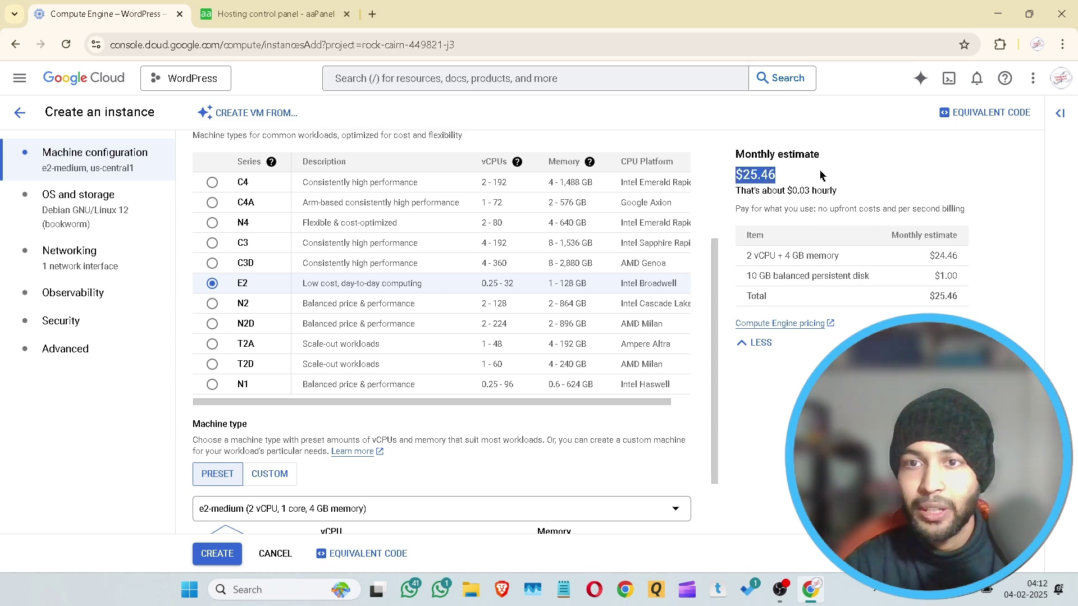
left_click(883, 186)
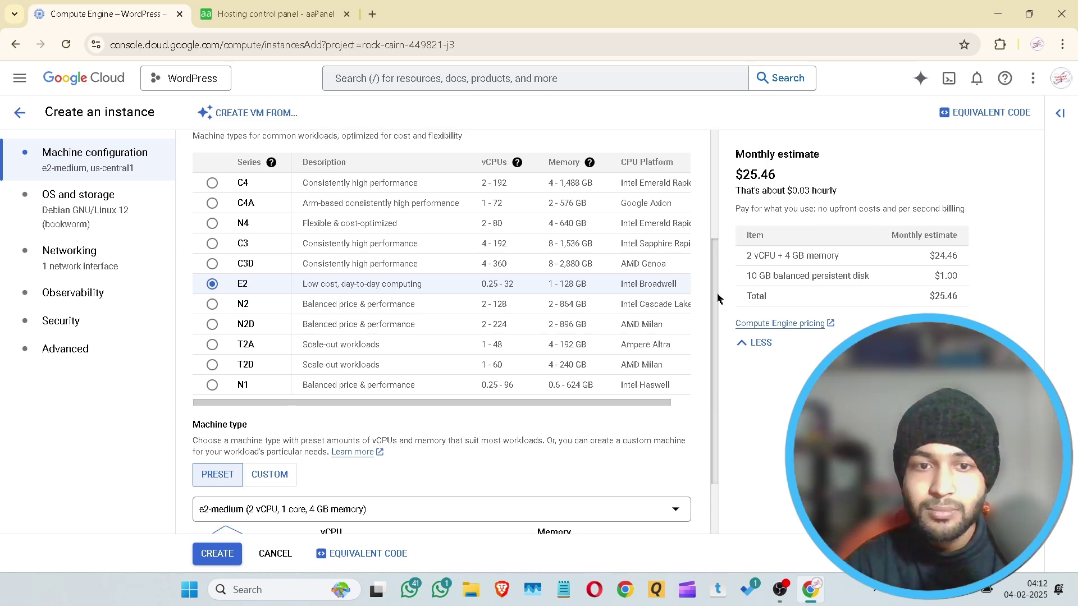
Compare the shared-core and standard presets of the E2 series and choose e2-medium as the machine type.
scroll(713, 314, "down", 2)
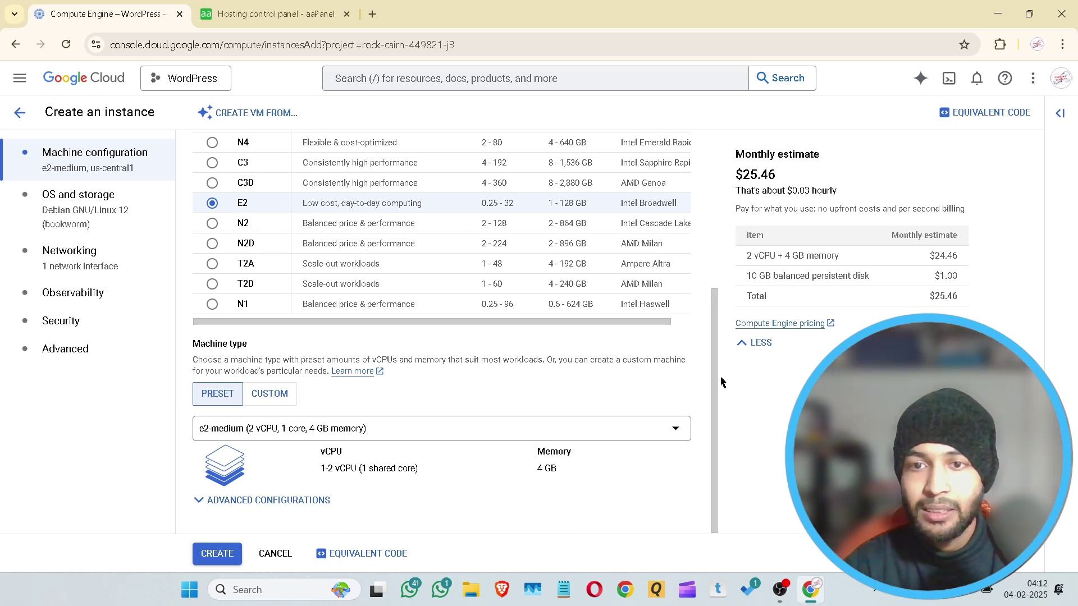
left_click(270, 431)
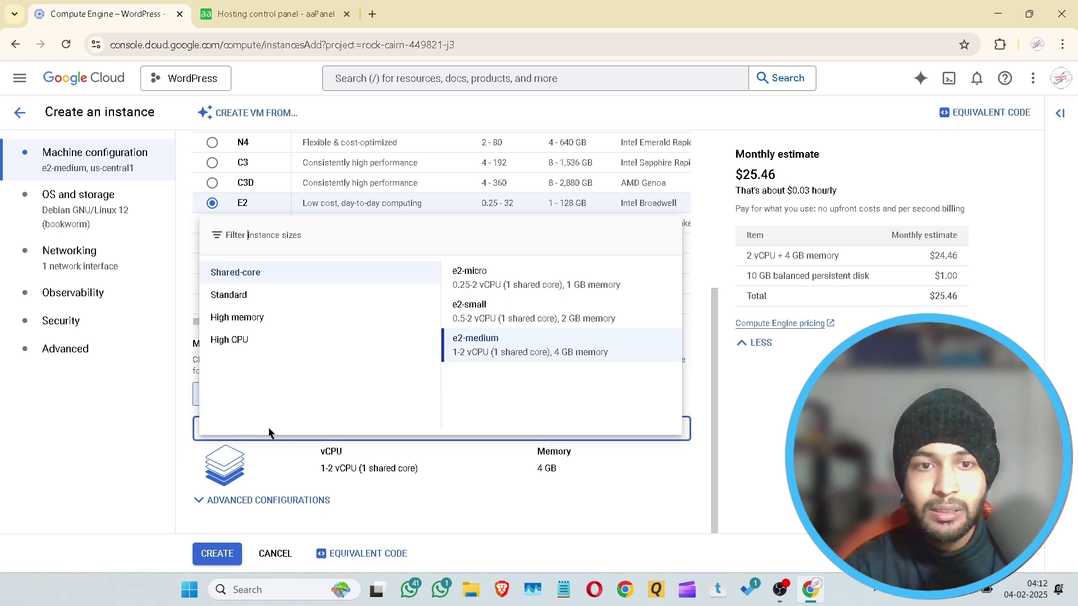
left_click(495, 490)
left_click(304, 429)
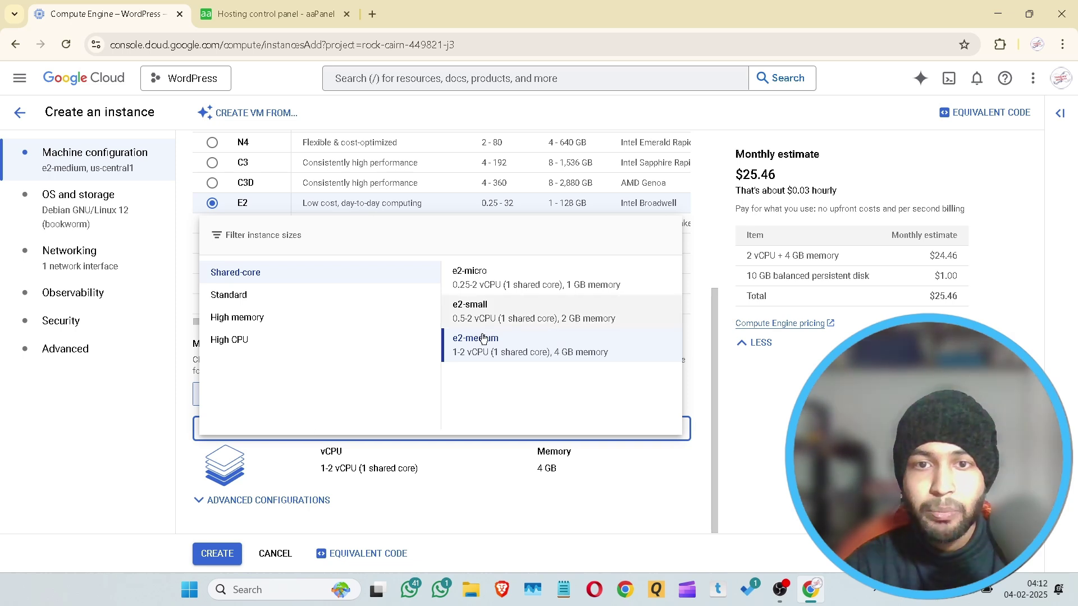
left_click(255, 296)
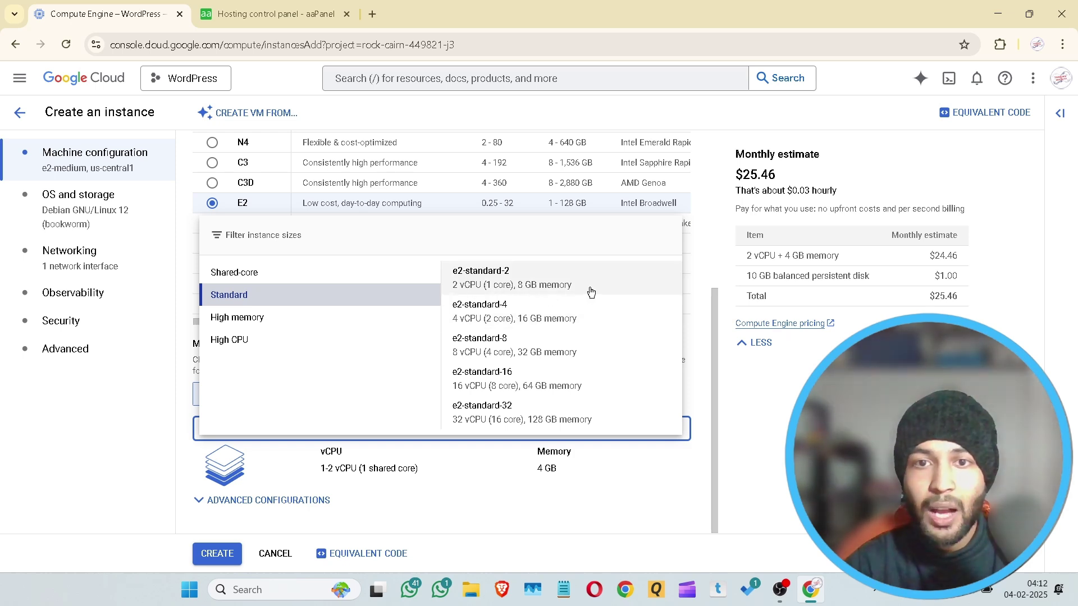
left_click(207, 276)
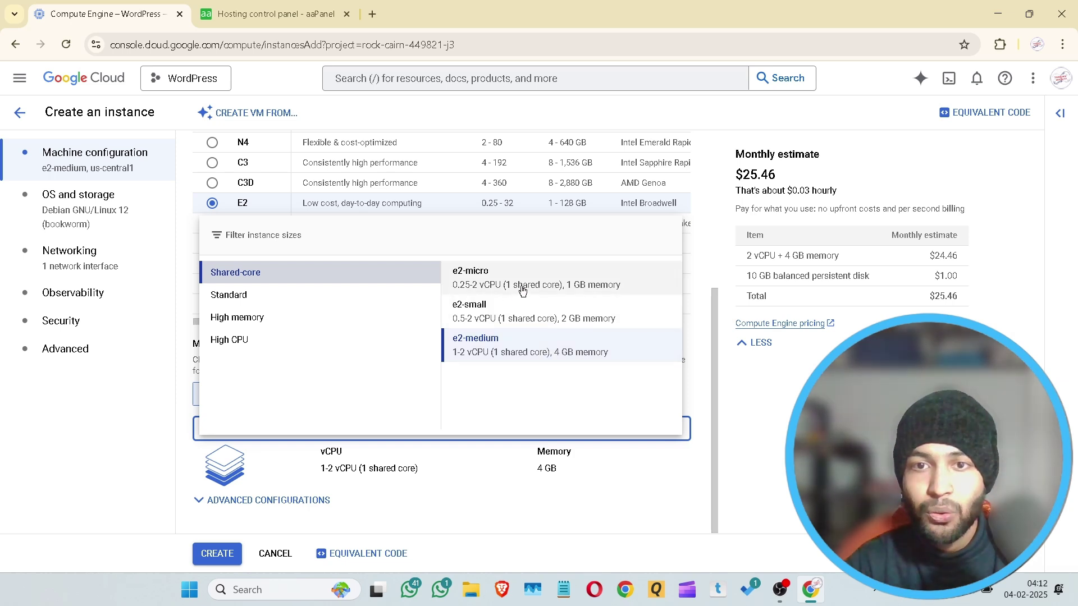
left_click(538, 352)
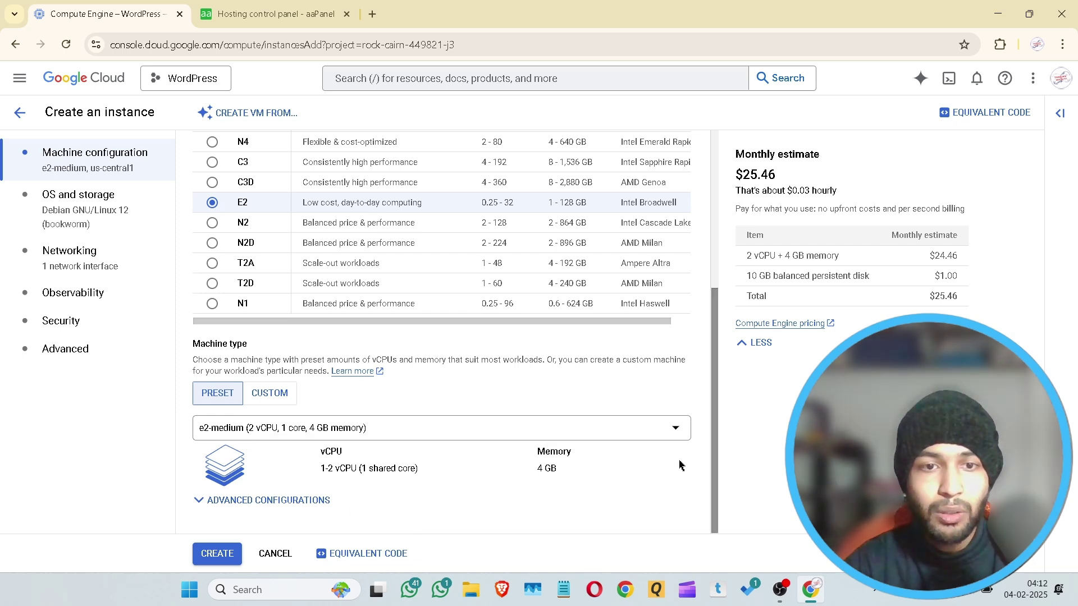
Choose the e2-standard-2 preset (2 vCPU, 8 GB memory) as machine type and check its monthly cost estimate.
left_click(290, 433)
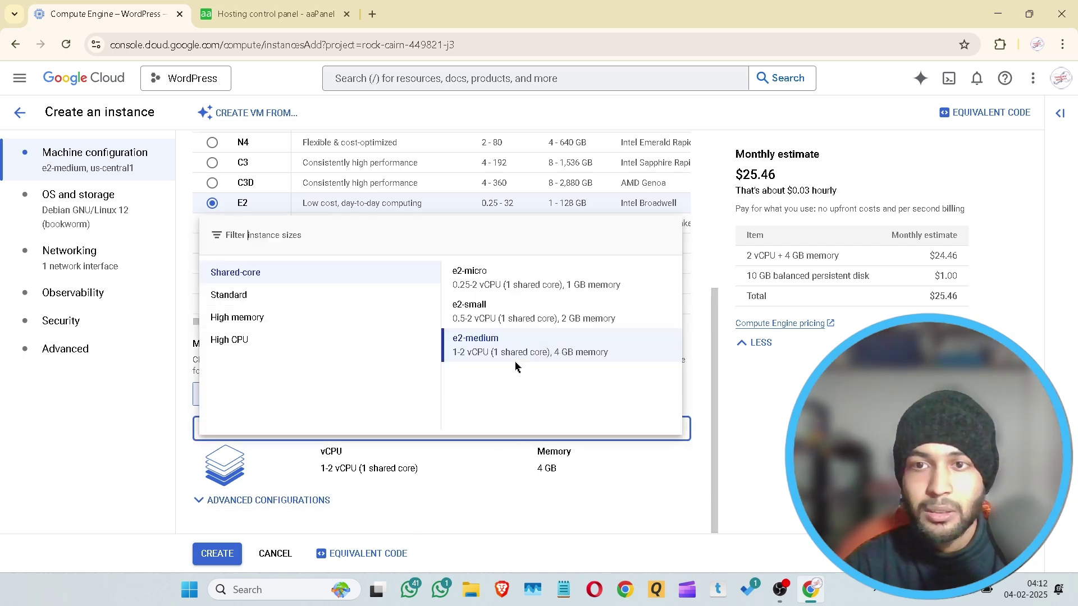
left_click(244, 302)
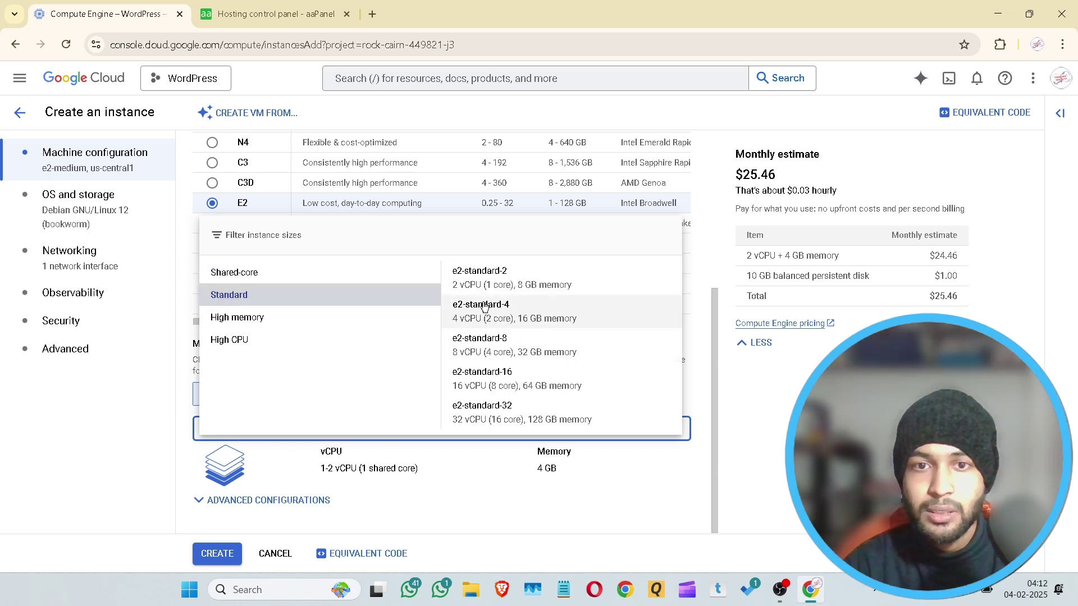
left_click(555, 287)
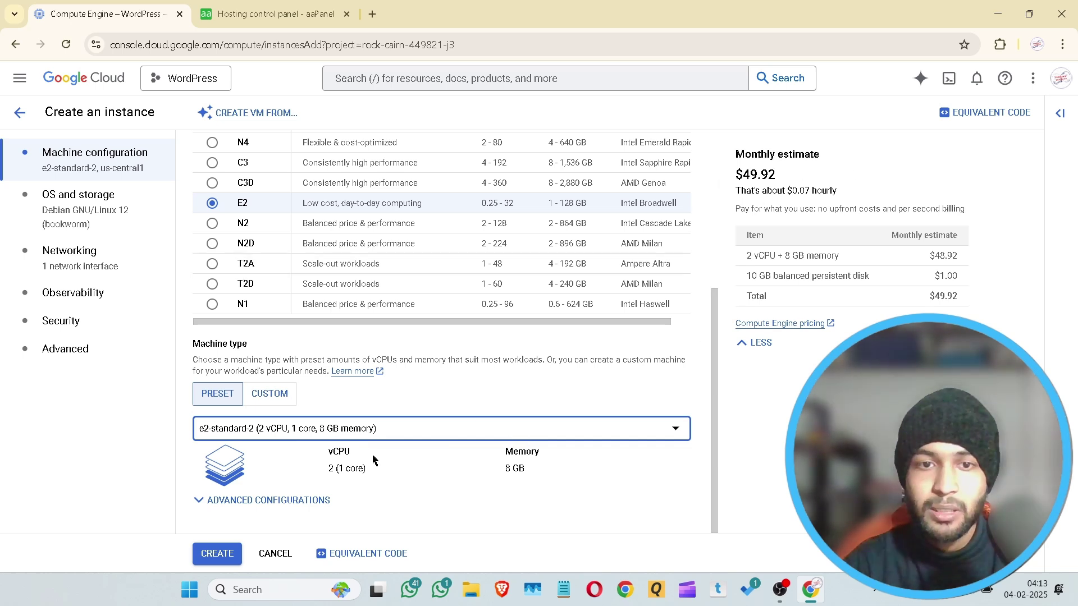
Set the machine type back to the shared-core e2-medium preset and expand its advanced configurations.
left_click(364, 432)
left_click(252, 273)
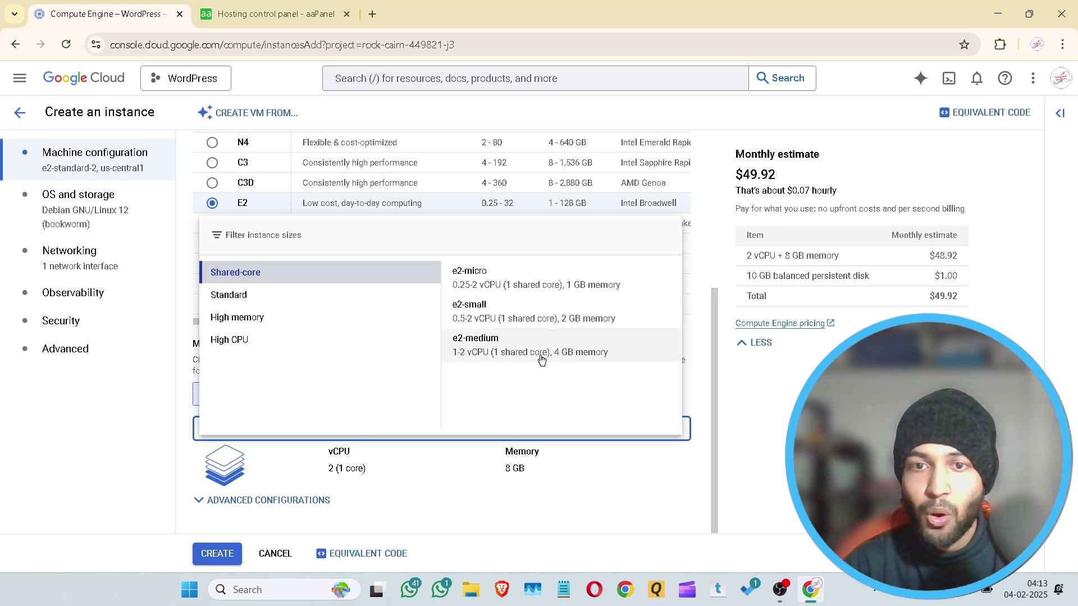
left_click(500, 349)
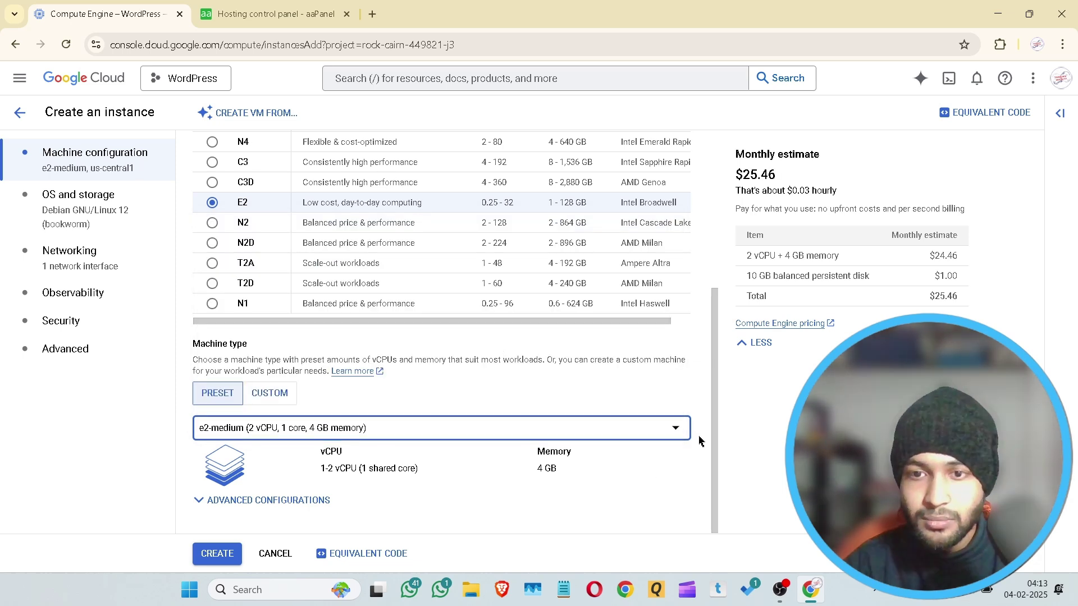
left_click(276, 499)
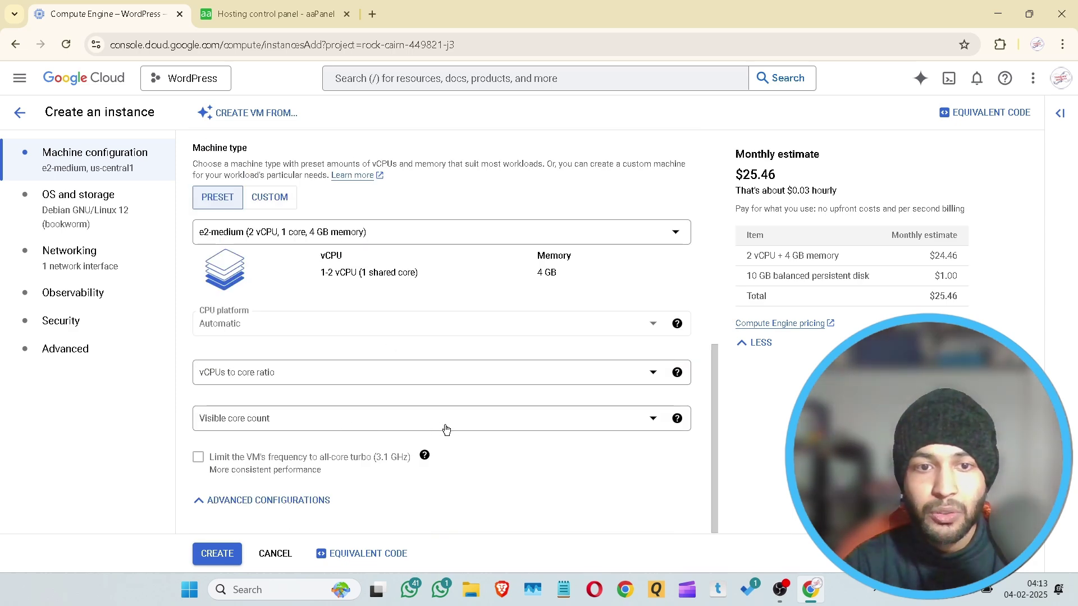
Open the boot disk settings and choose the Debian operating system, version Debian GNU/Linux 12 (bookworm) for x86/64, amd64.
left_click_drag(63, 204, 70, 204)
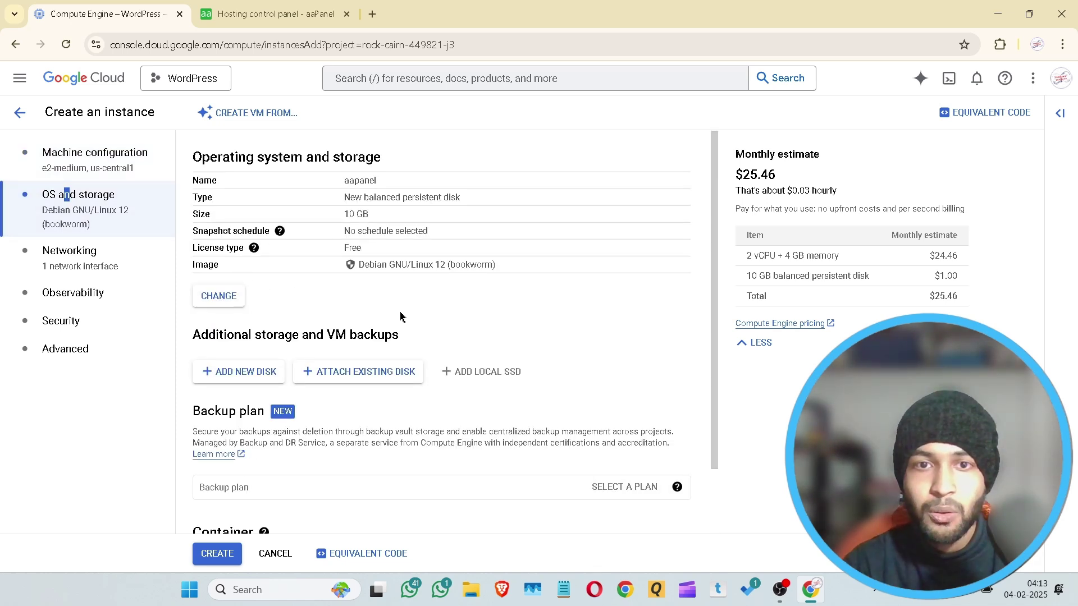
left_click(228, 301)
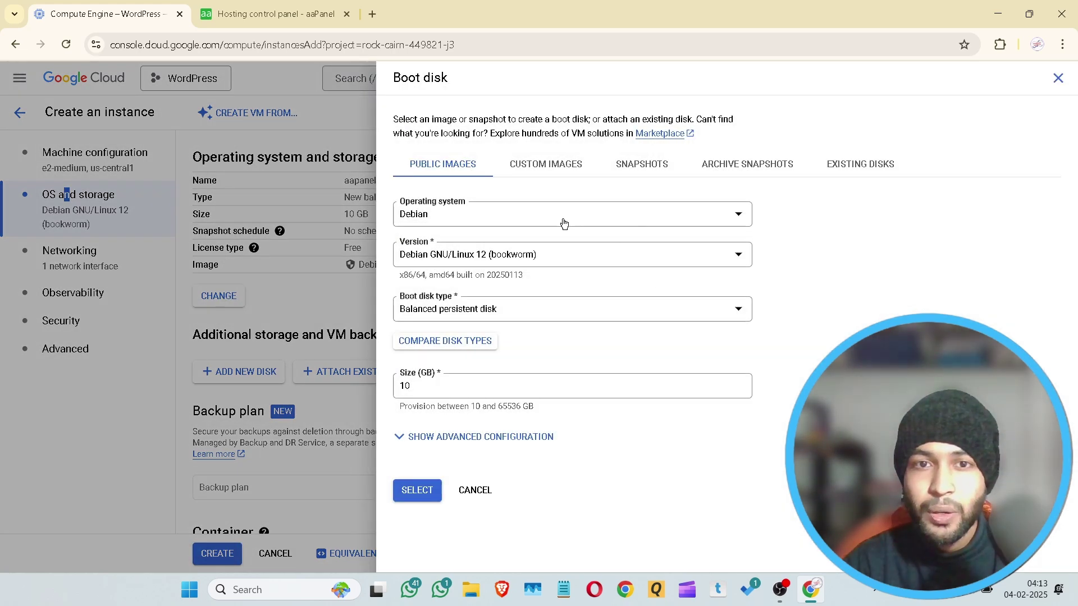
left_click(564, 219)
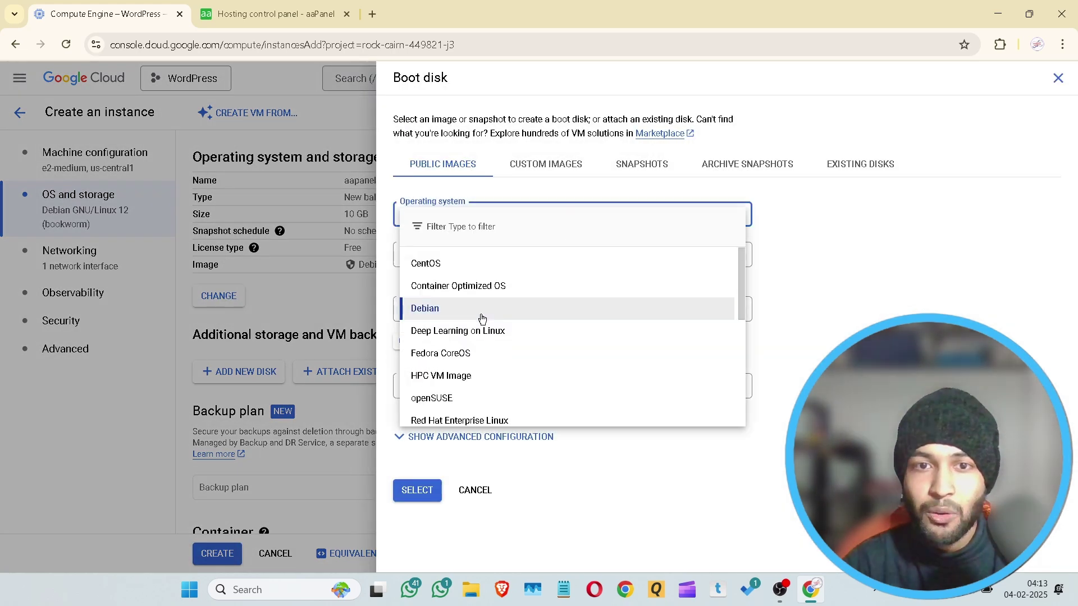
left_click(450, 319)
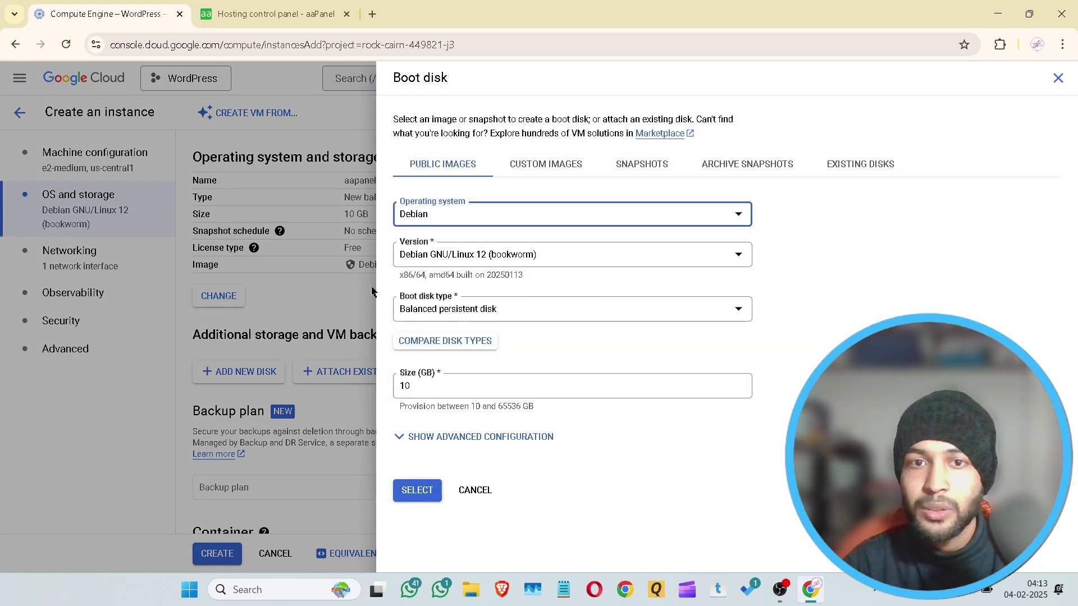
left_click(474, 225)
left_click(885, 258)
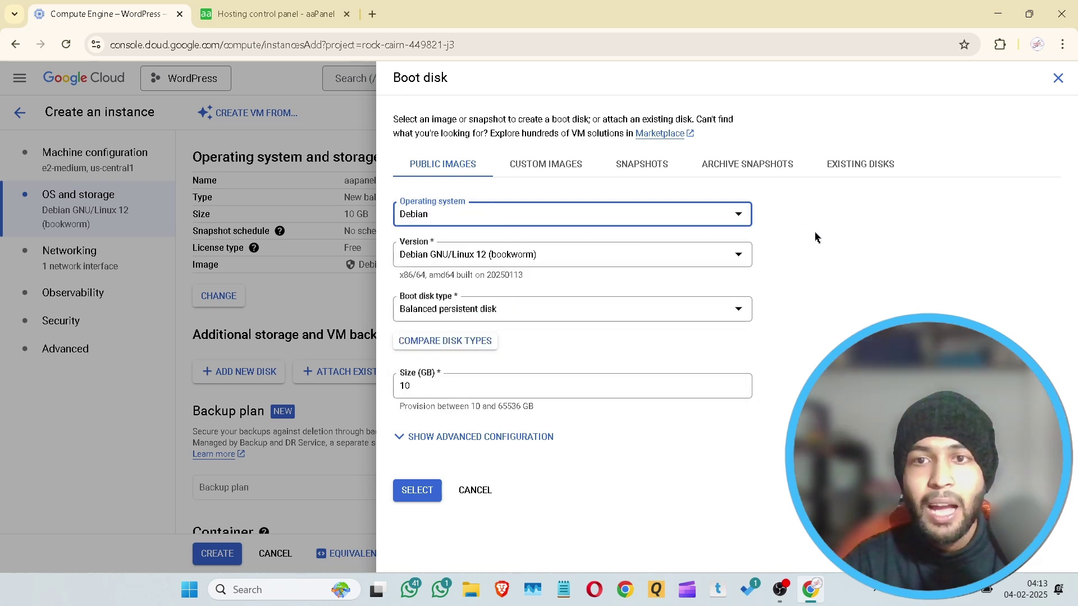
left_click(646, 256)
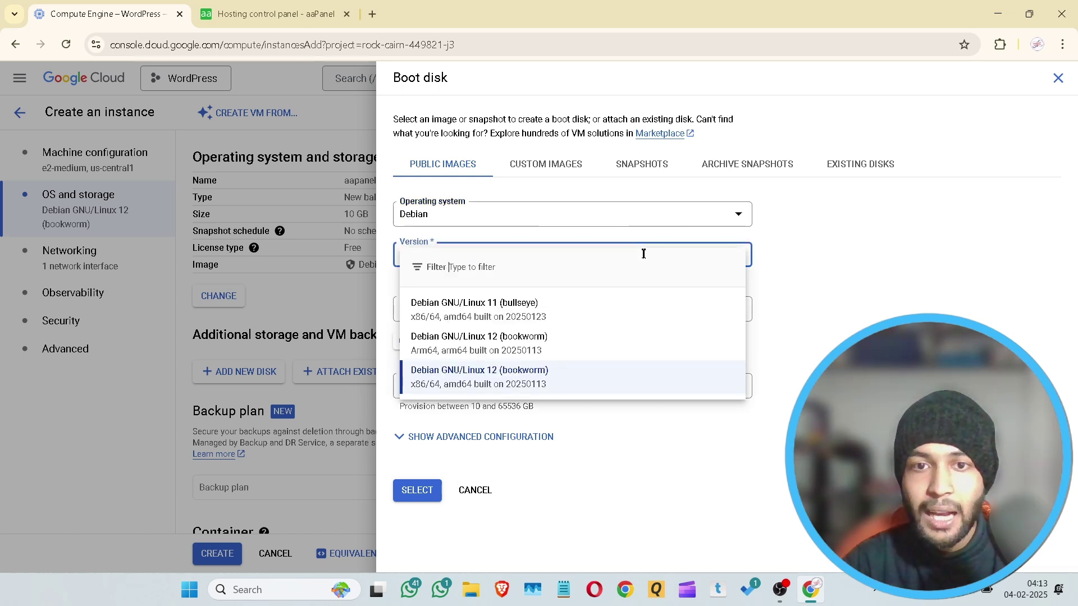
left_click(498, 383)
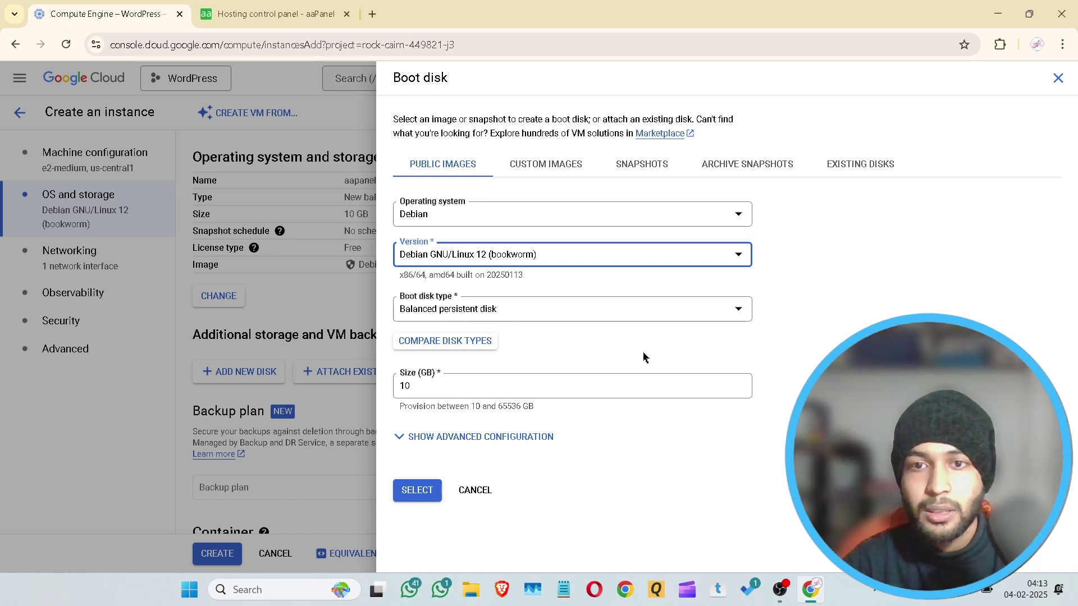
Set the boot disk size to 50 GB, apply the boot disk settings and check the updated monthly estimate.
left_click(438, 385)
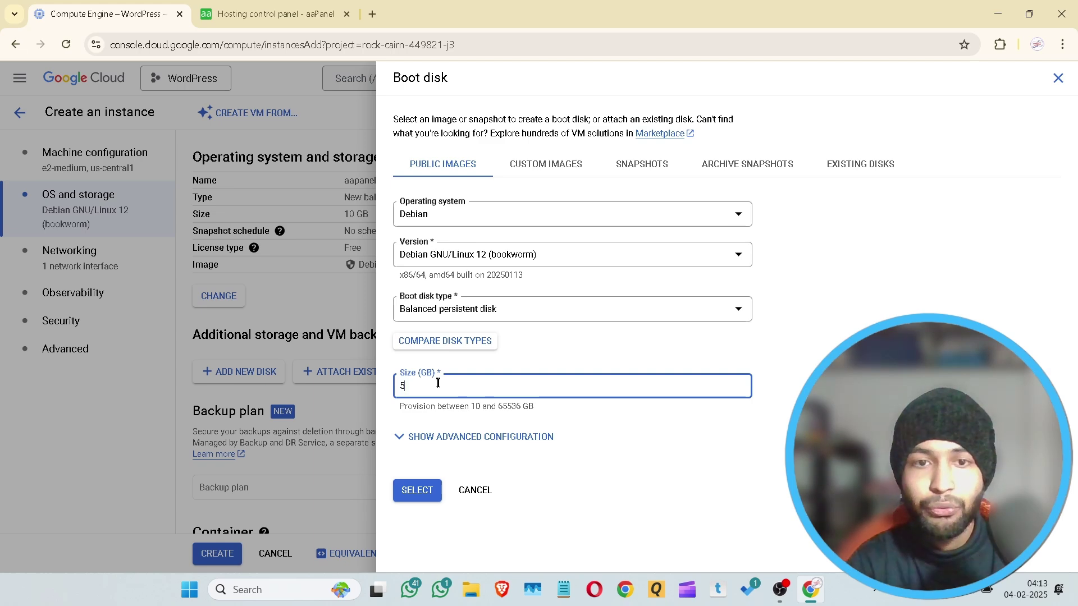
left_click(425, 492)
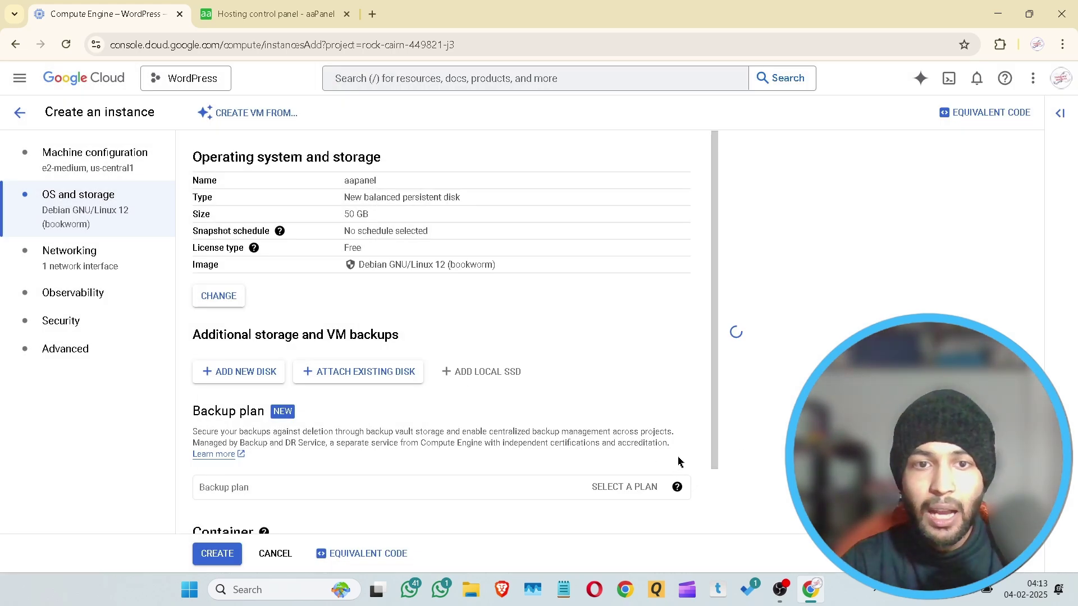
scroll(452, 430, "down", 1)
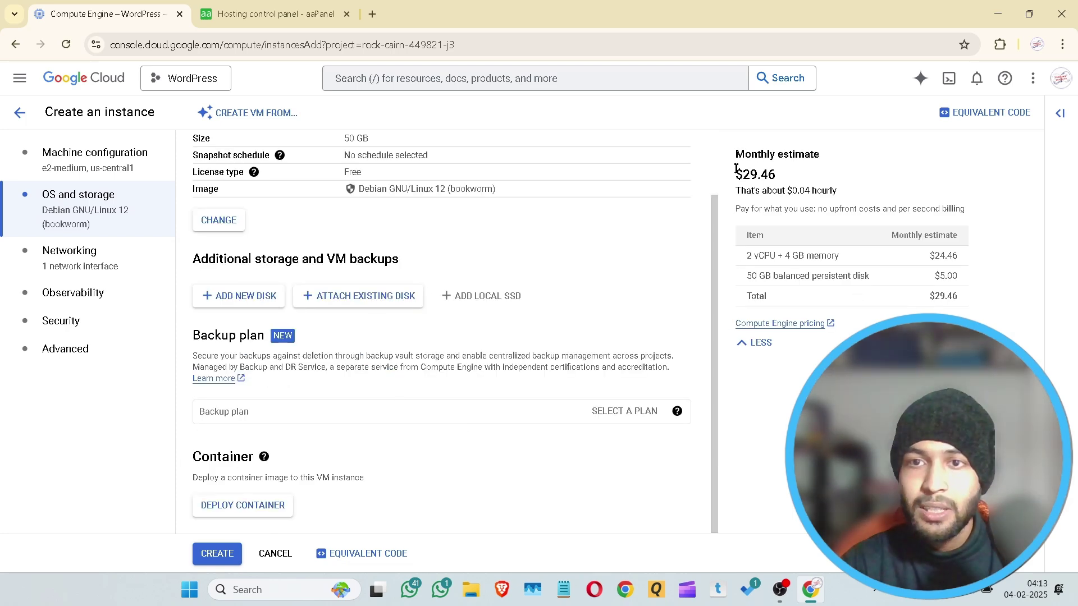
Allow HTTP traffic, HTTPS traffic and load balancer health checks in the instance's networking firewall settings.
left_click(67, 259)
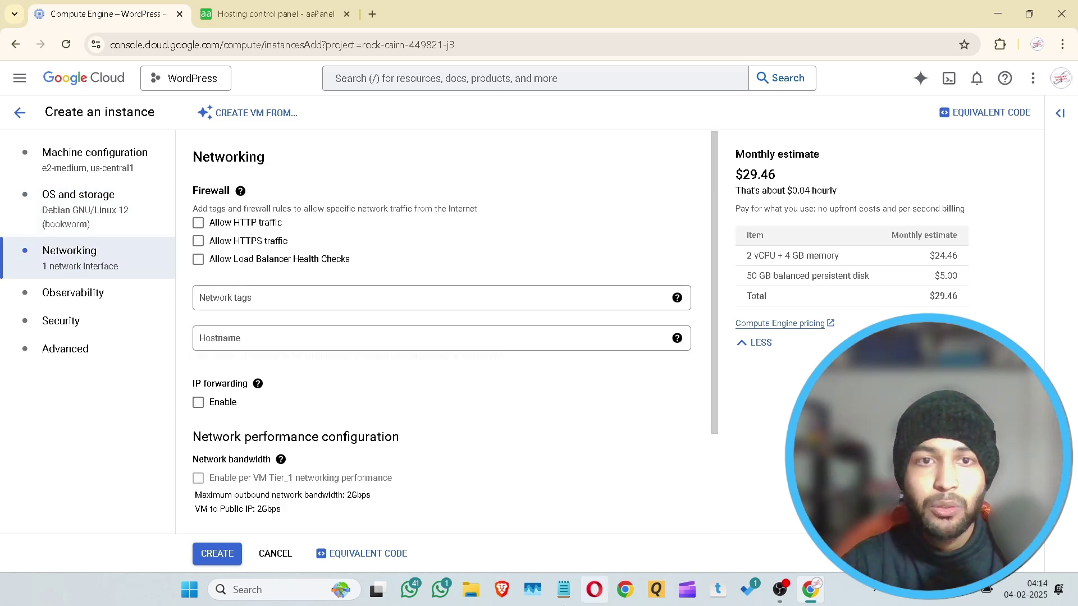
left_click(198, 223)
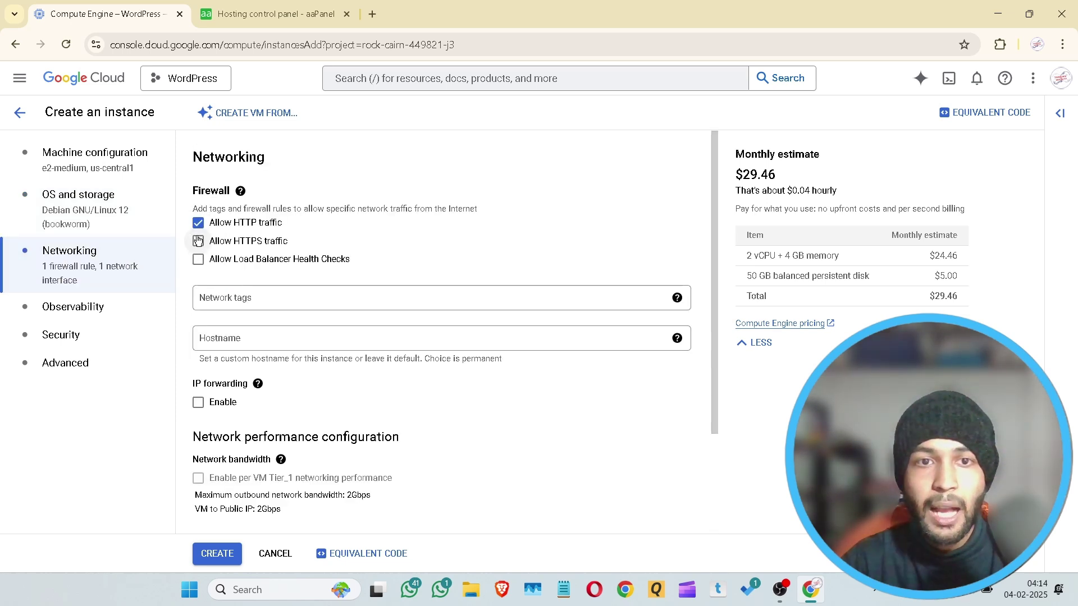
left_click(198, 241)
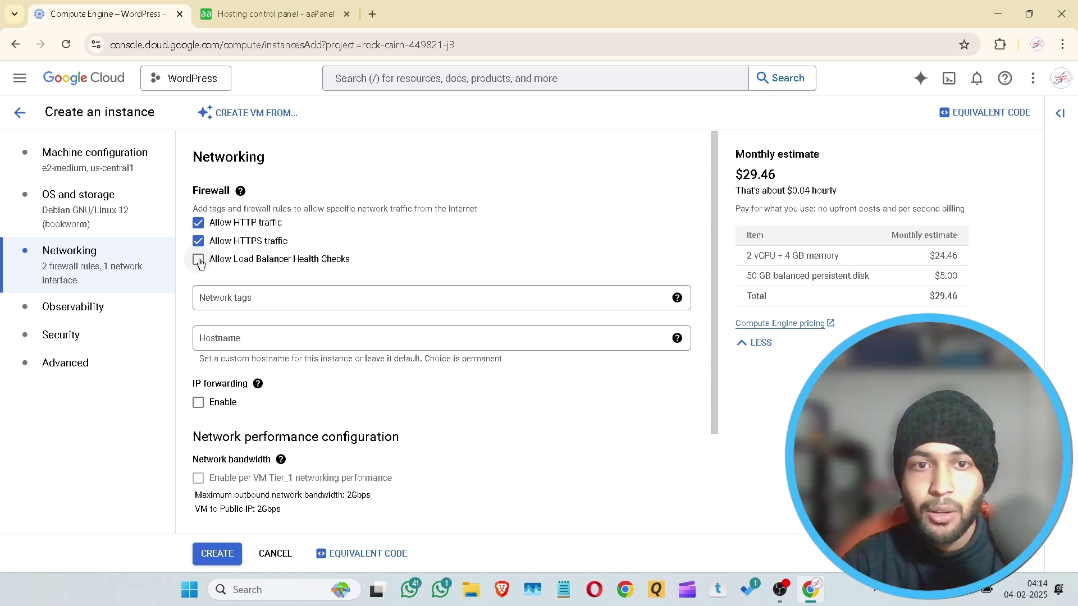
left_click(199, 261)
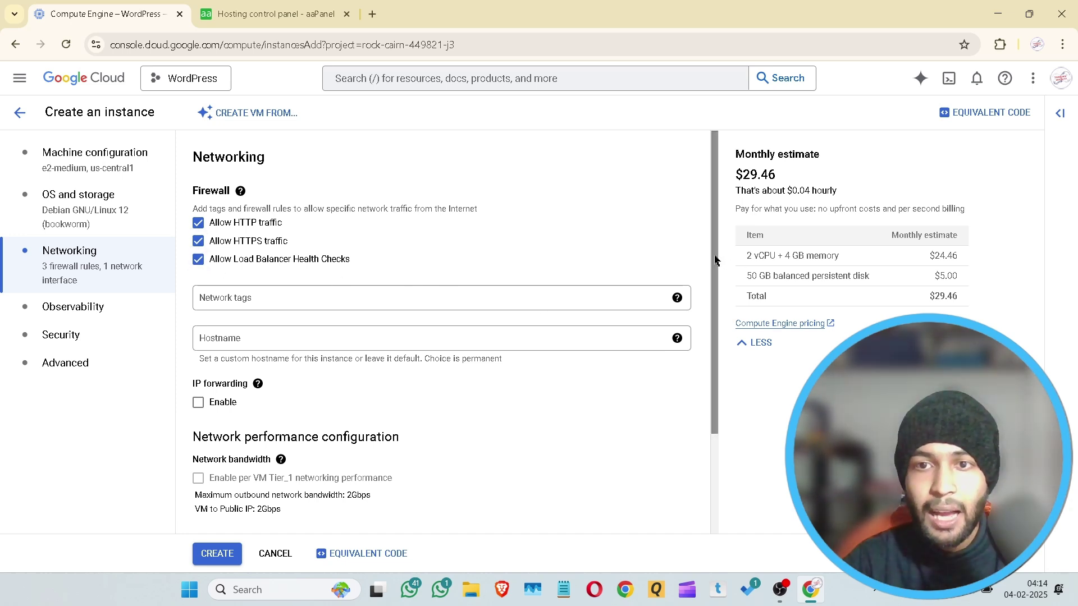
Add the network tag "aapanel" to the instance.
scroll(532, 287, "down", 1)
left_click(238, 257)
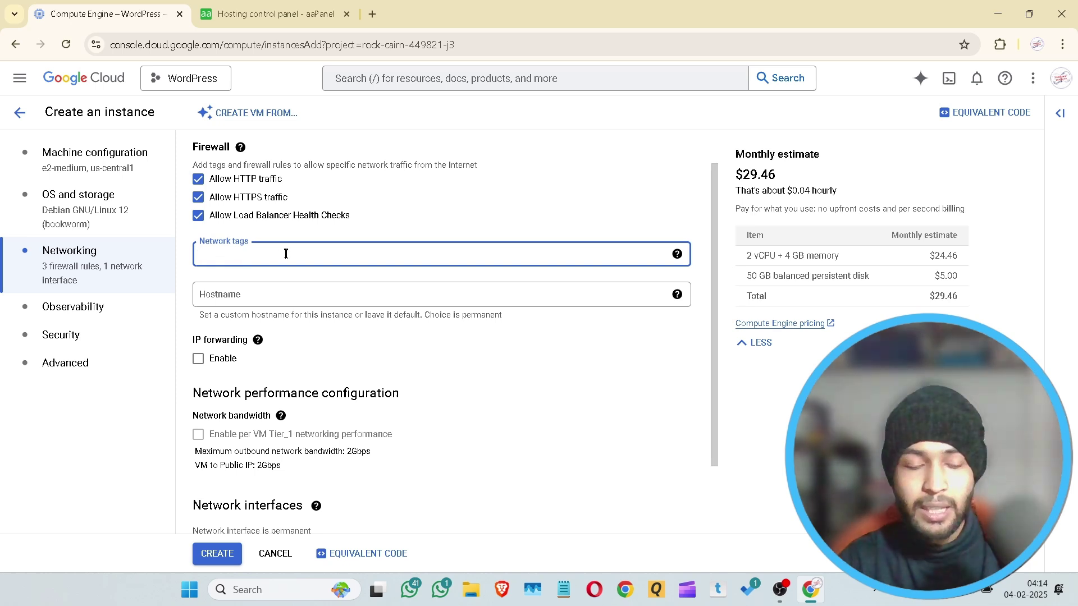
type("aap")
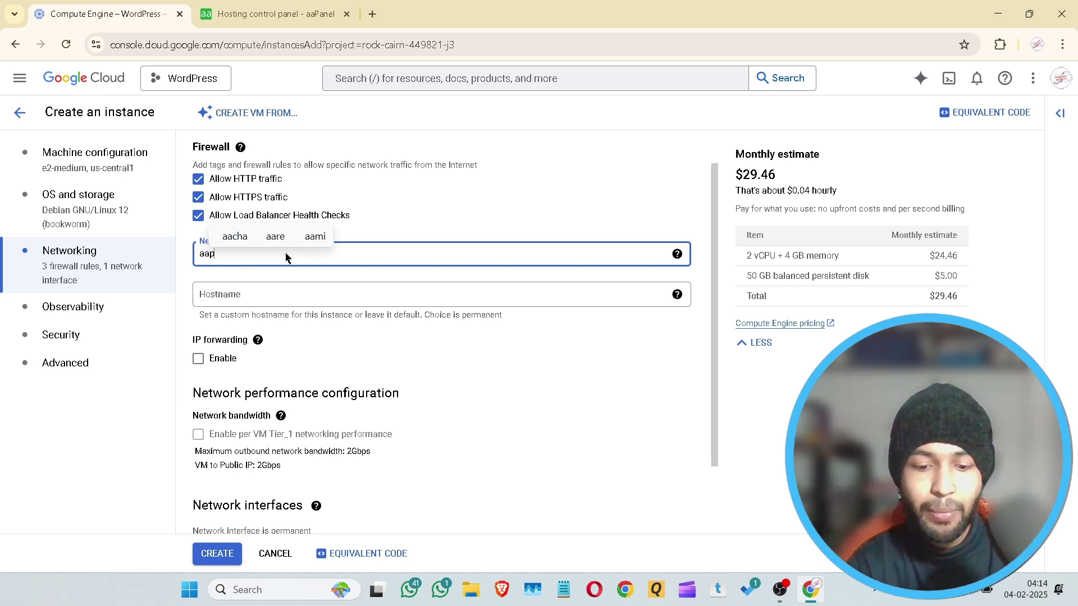
type("anel")
key("Return")
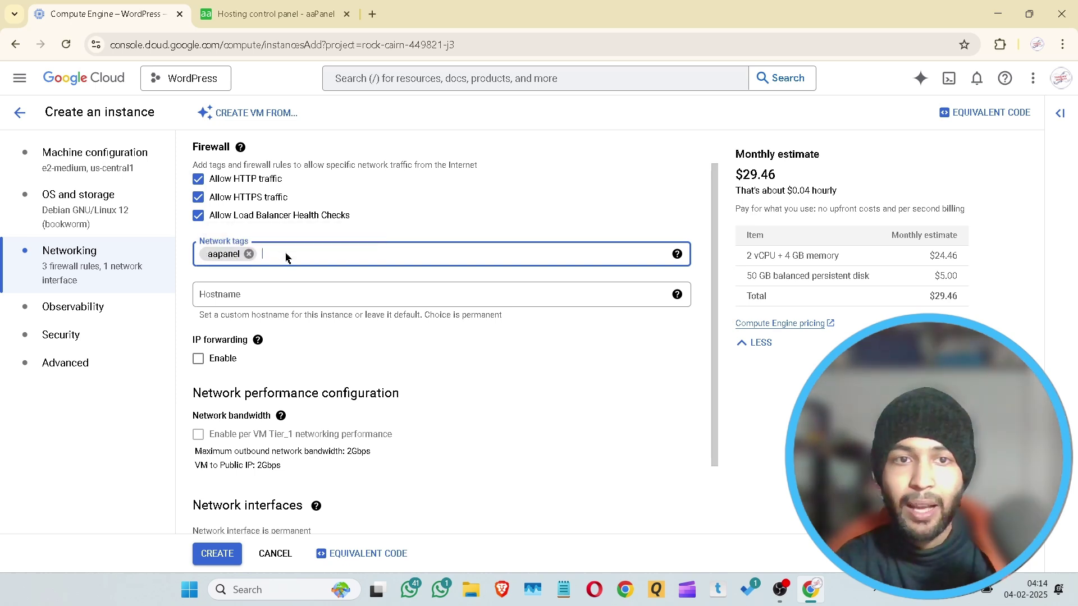
Expand the instance's default network interface for editing and go to its external IPv4 address setting.
scroll(292, 388, "down", 2)
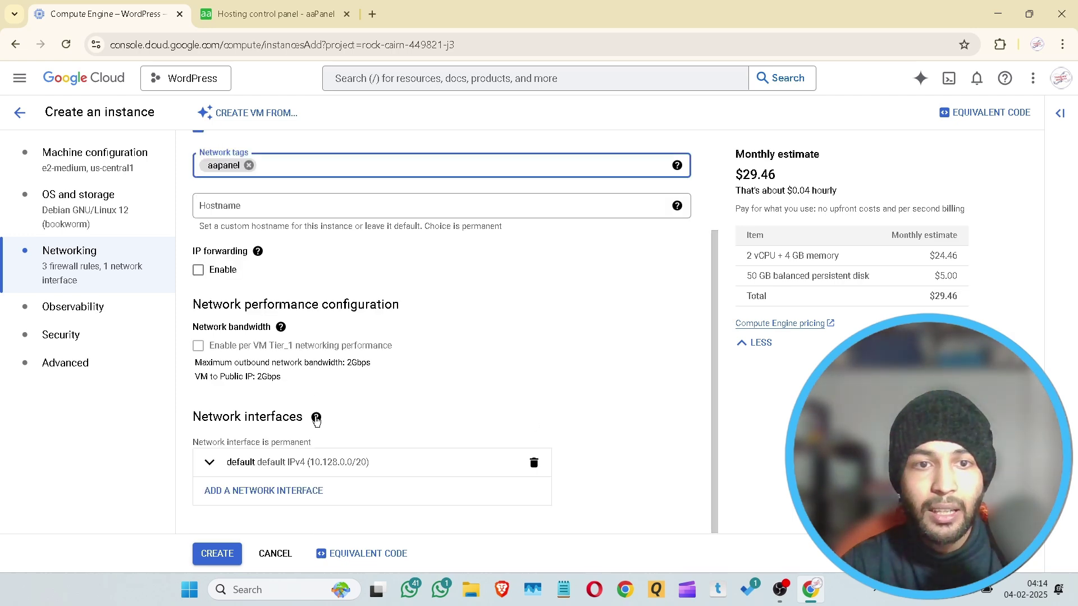
left_click(316, 417)
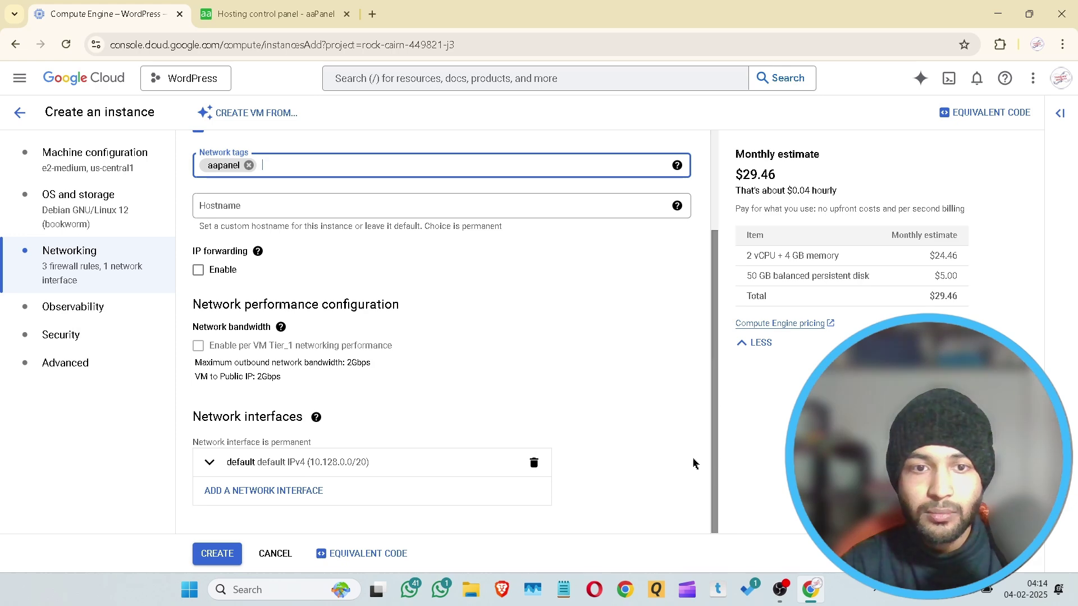
left_click(209, 462)
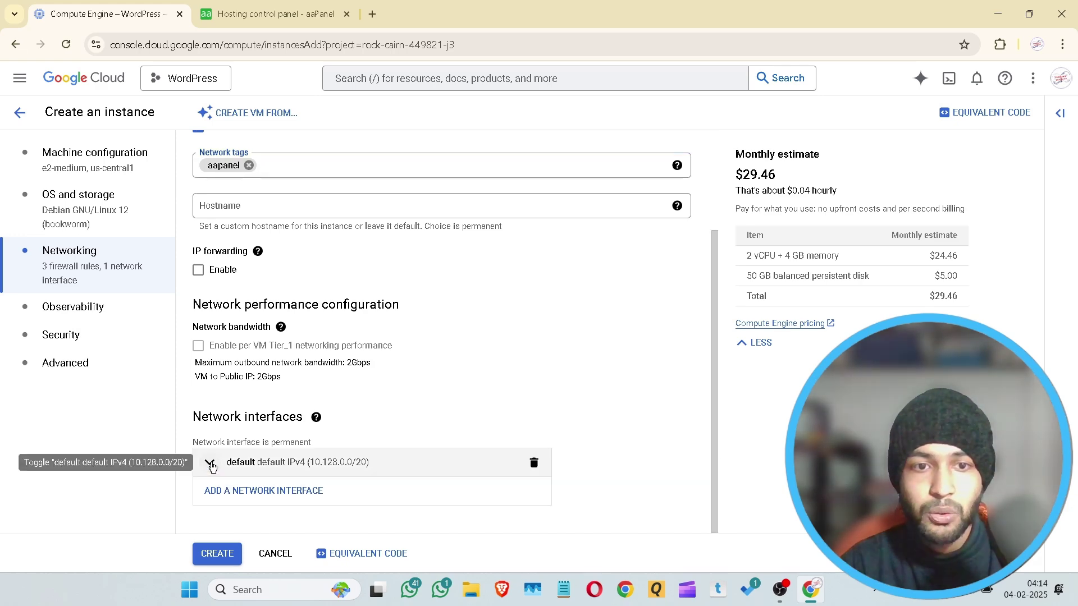
scroll(308, 470, "down", 6)
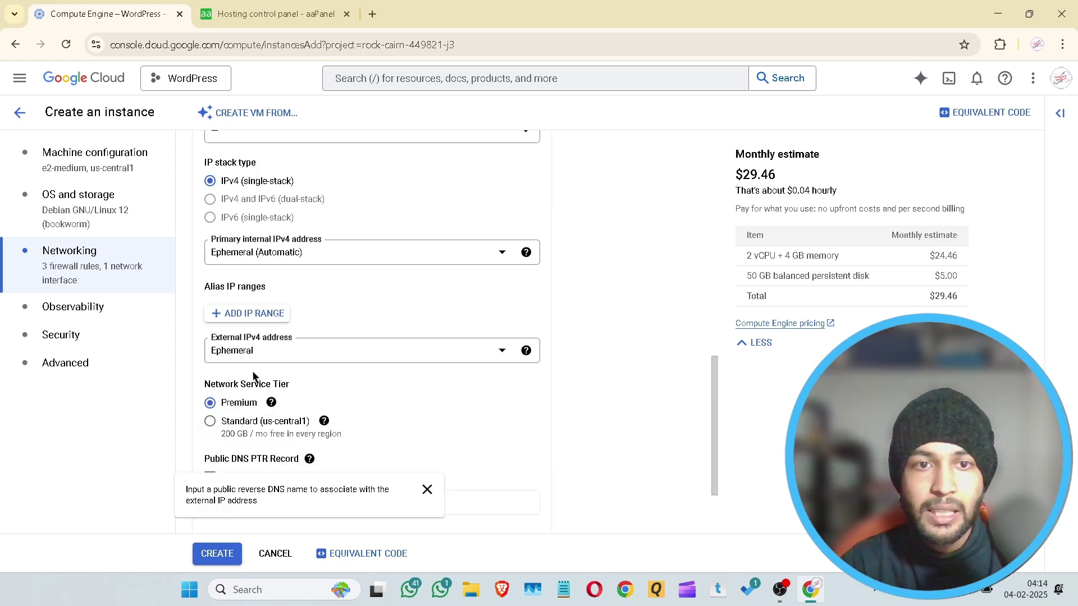
left_click_drag(709, 364, 701, 397)
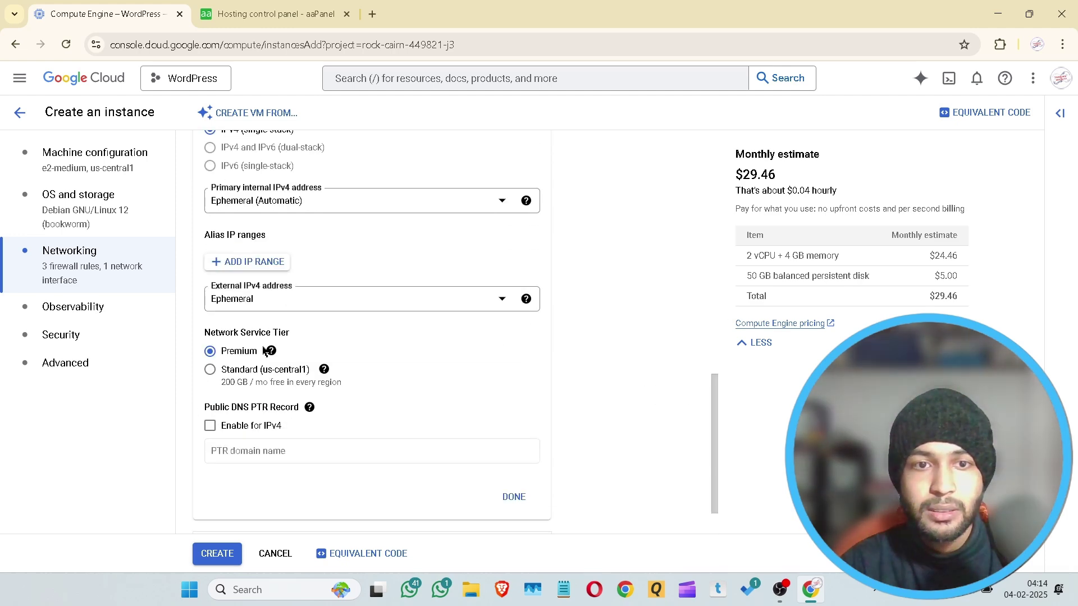
Reserve a static external IP address named "aapanel" for the network interface's external IPv4 address.
left_click(263, 302)
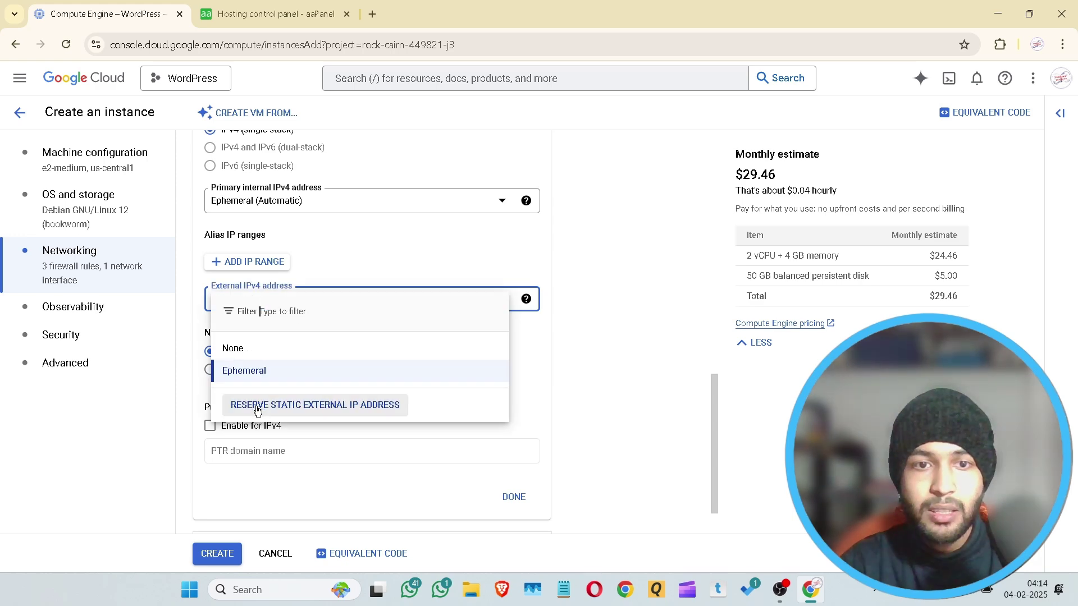
left_click(278, 405)
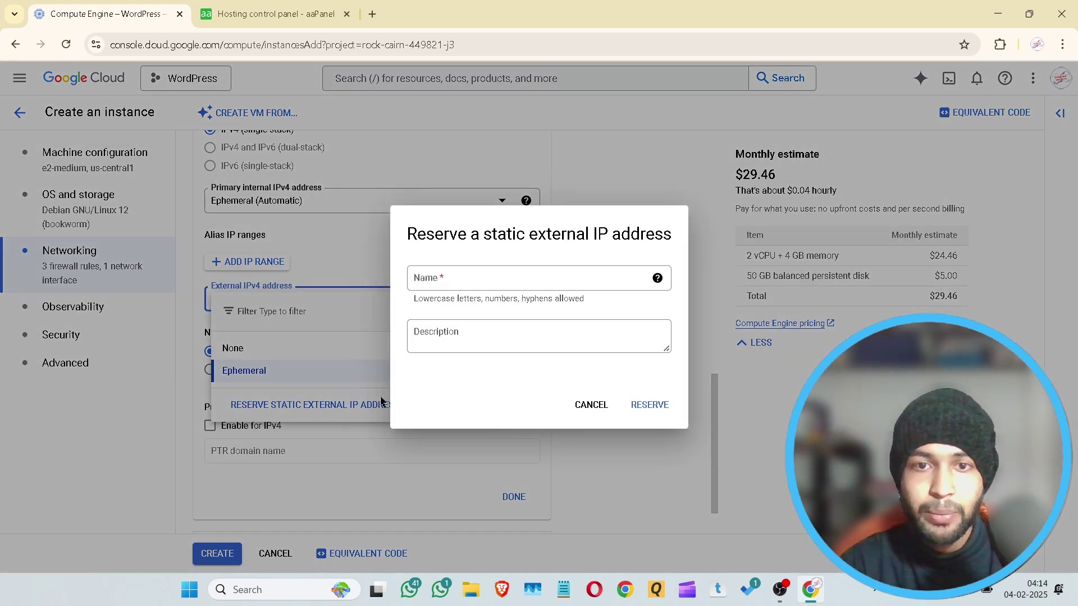
left_click(505, 273)
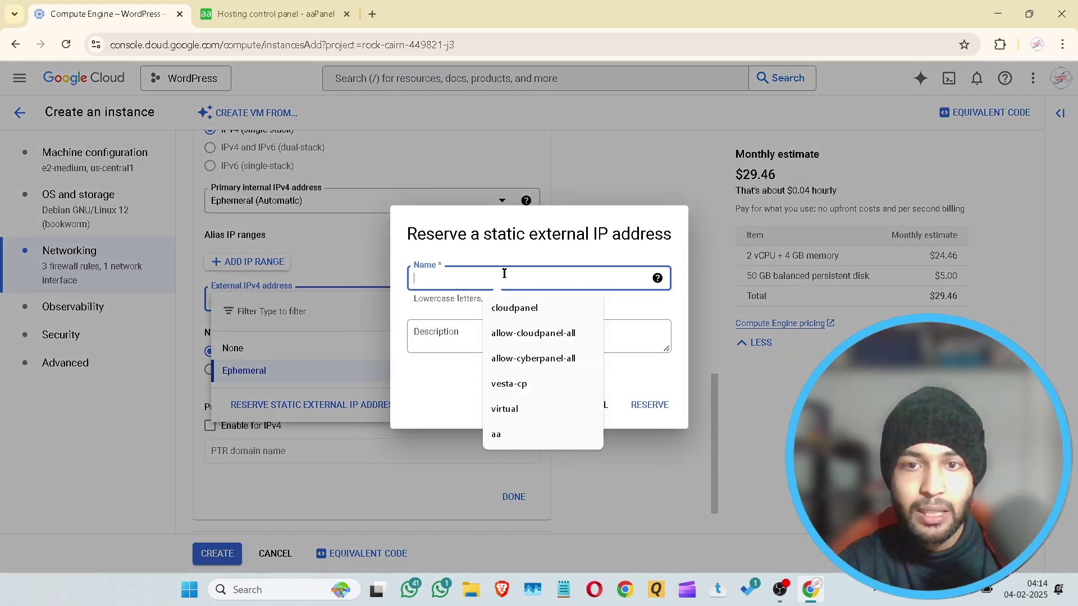
type("aa")
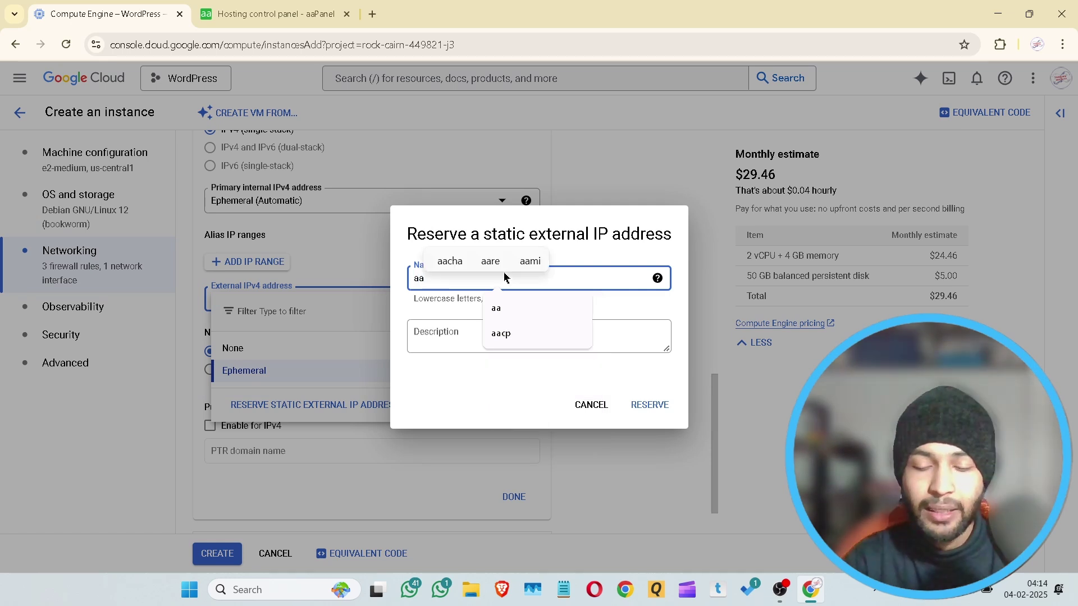
type("pane")
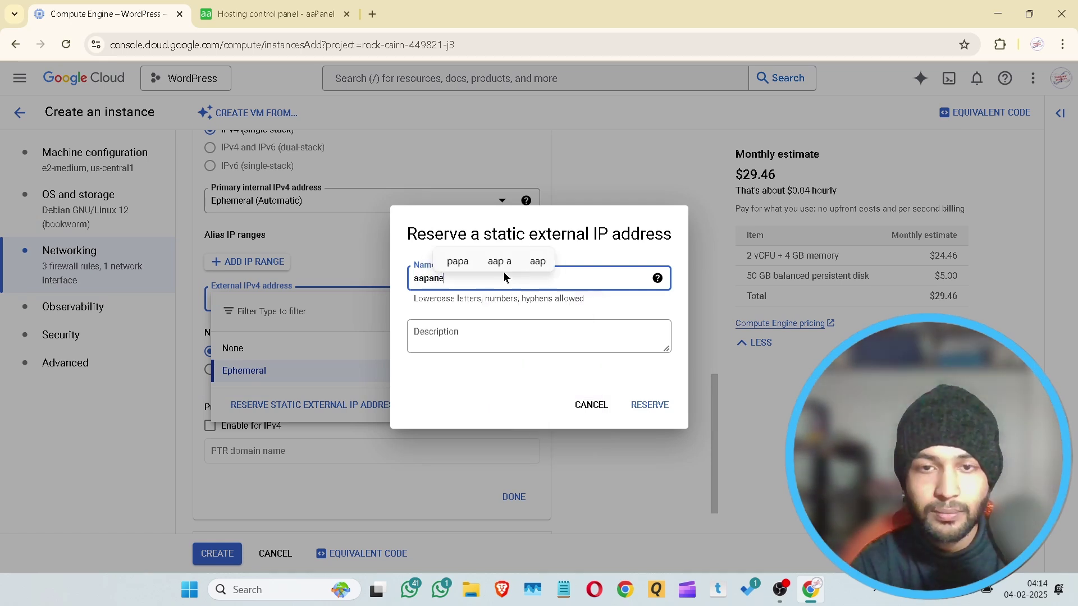
type("l")
key("Return")
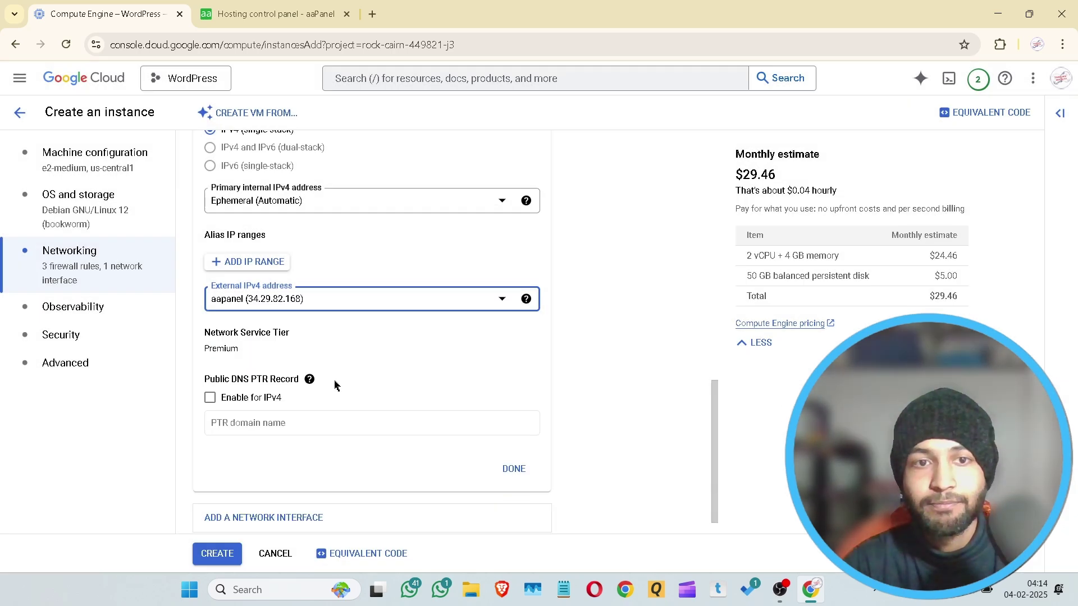
Review the network interface settings and keep the reserved aapanel address selected as the external IPv4 address.
scroll(324, 368, "up", 5)
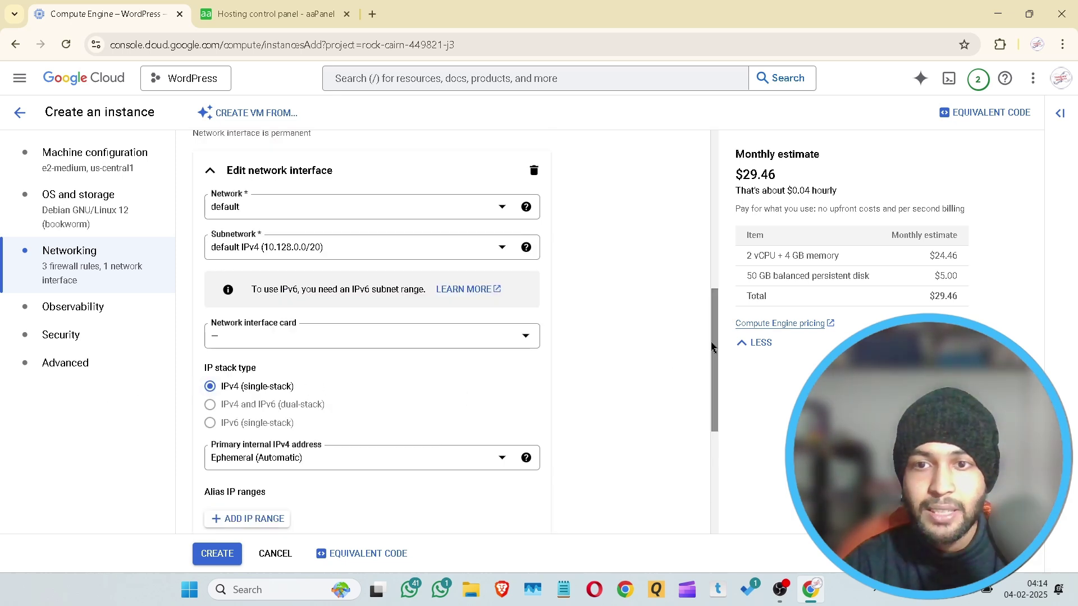
scroll(721, 355, "down", 1)
left_click_drag(722, 355, 710, 395)
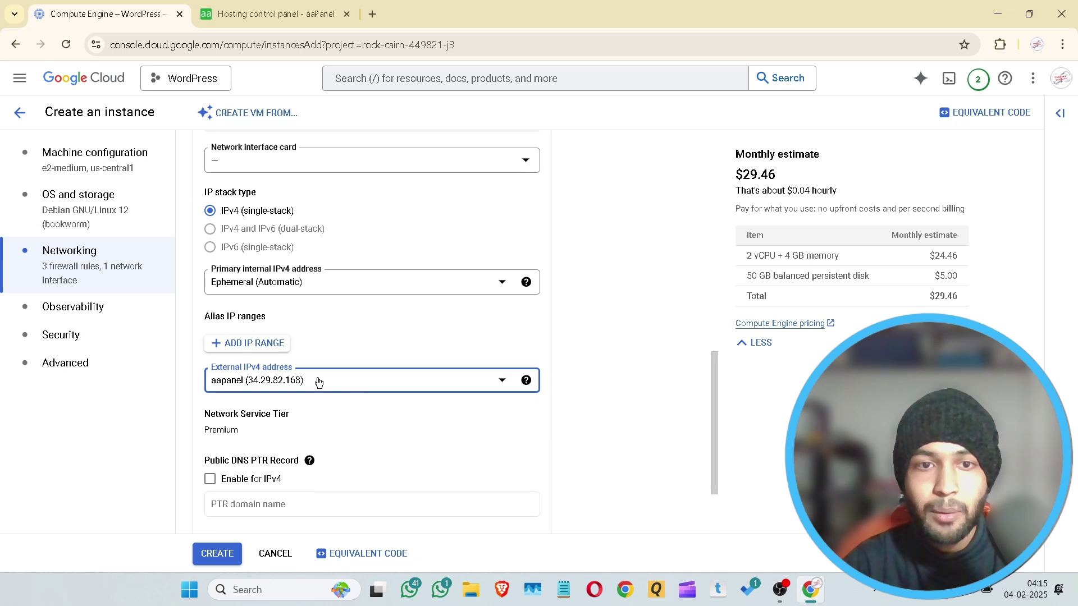
left_click(370, 385)
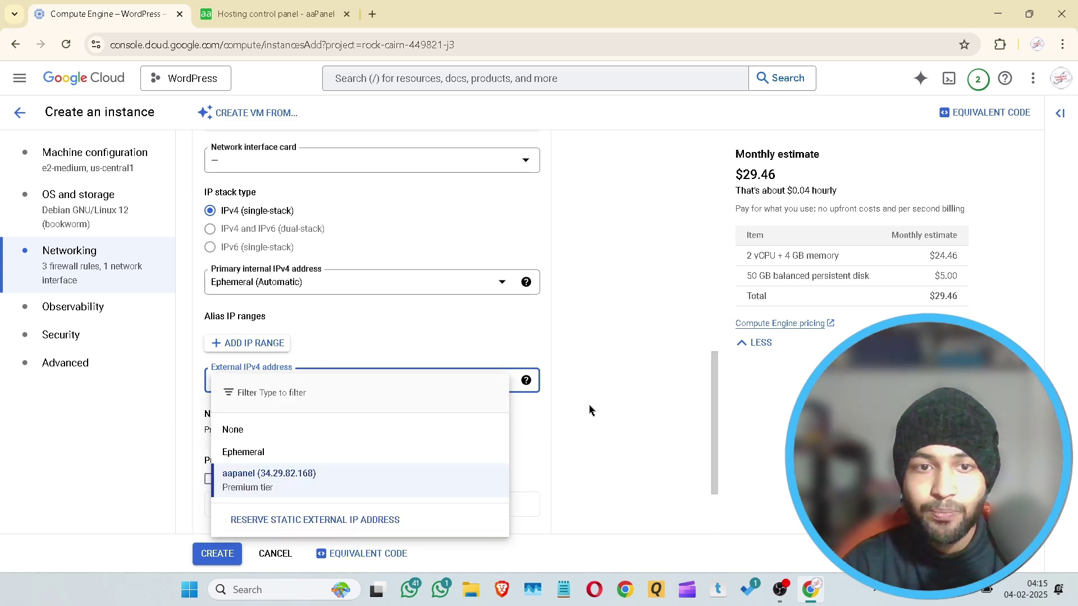
left_click(330, 492)
scroll(330, 497, "down", 2)
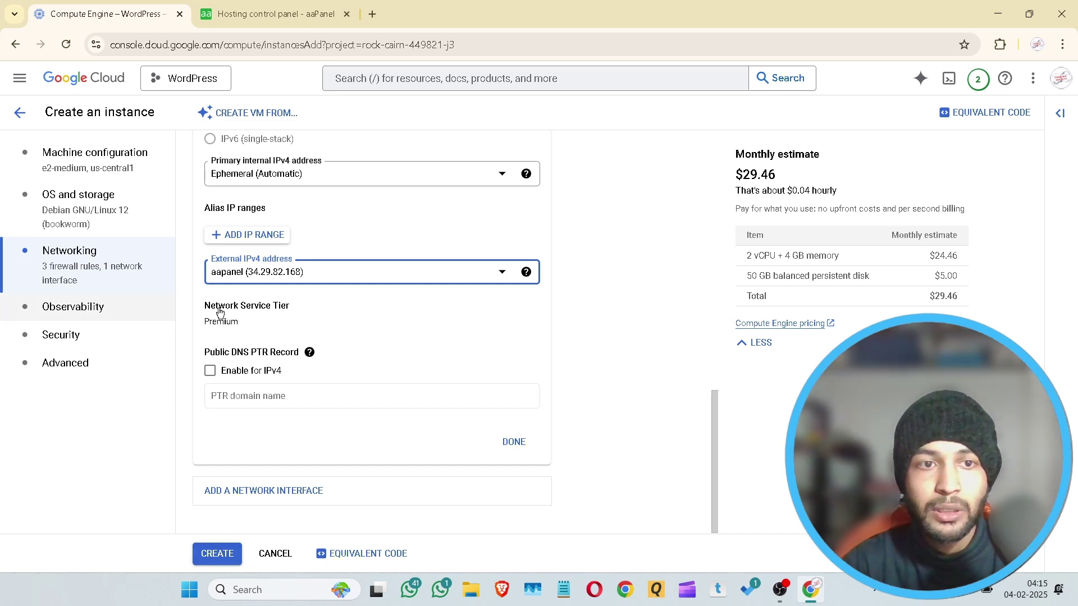
Check the observability, security and advanced settings without changing them, and create the VM instance.
left_click(99, 314)
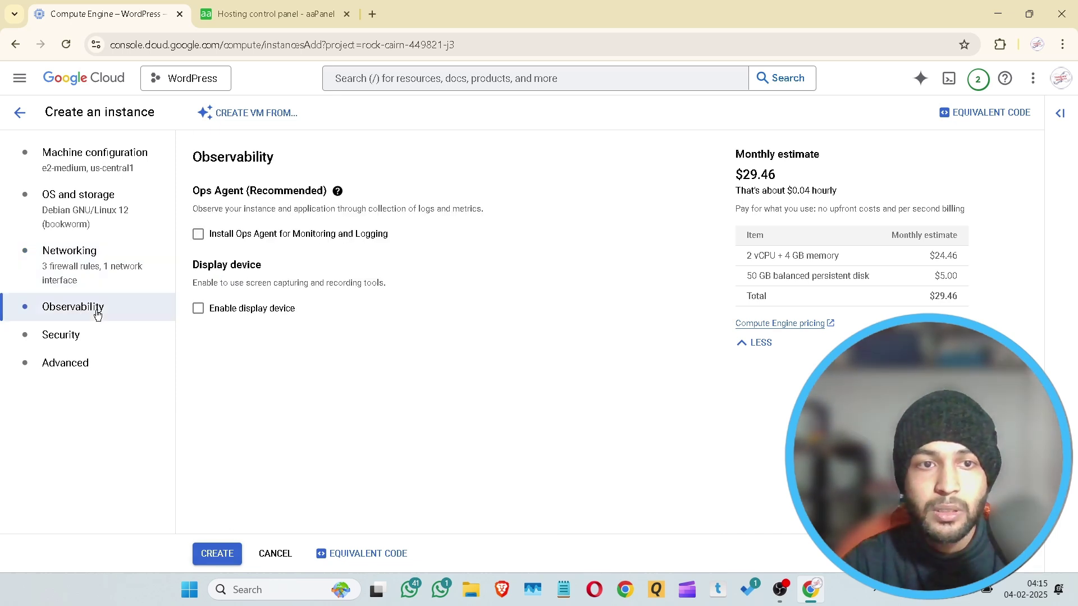
left_click(63, 339)
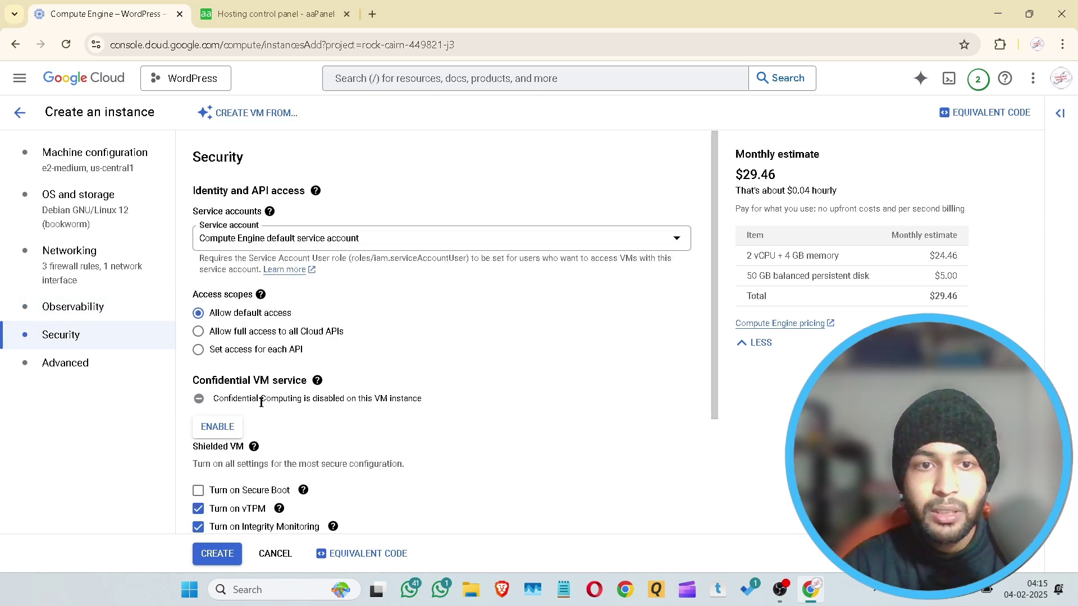
left_click_drag(713, 268, 717, 393)
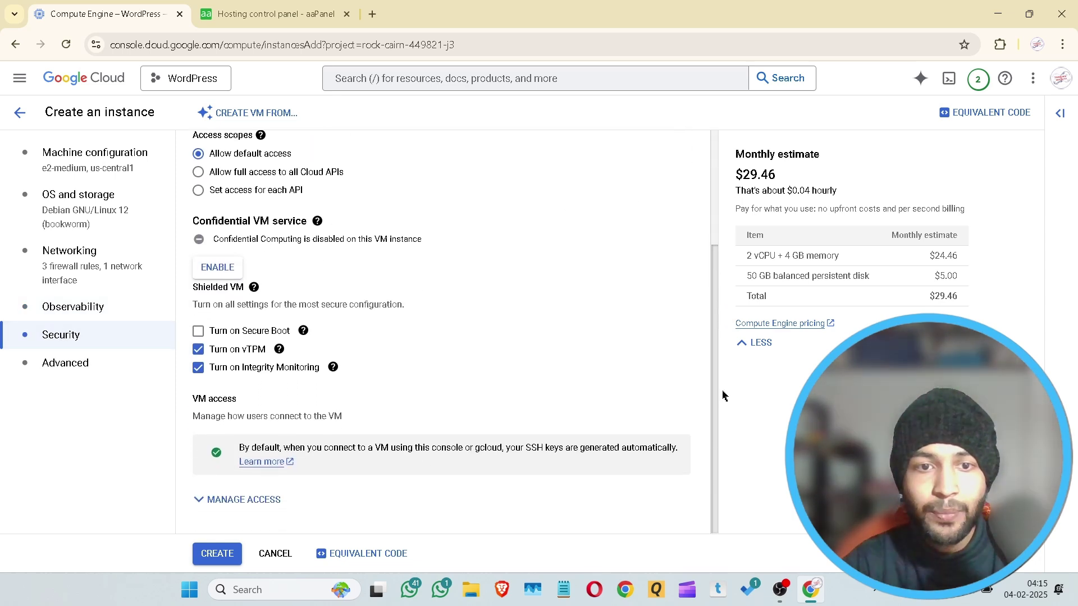
left_click(56, 367)
scroll(457, 311, "down", 9)
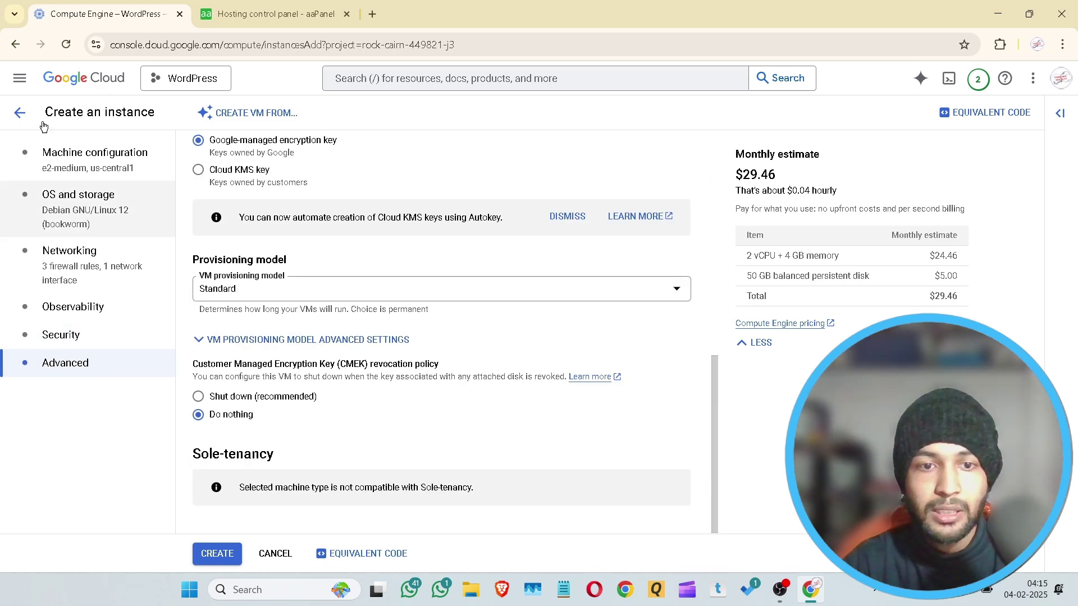
left_click(220, 558)
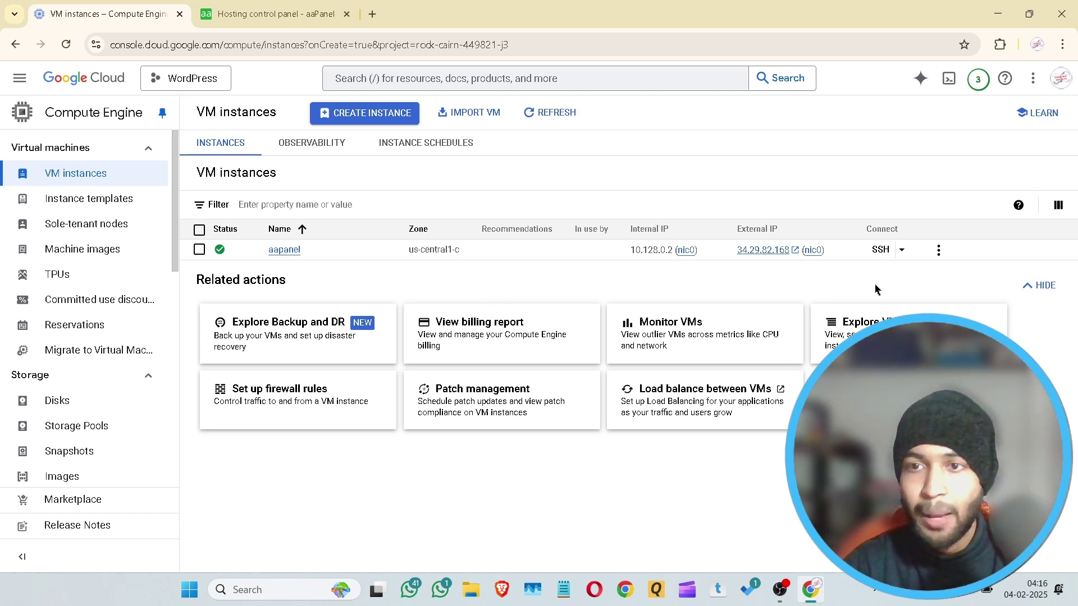
Open a browser SSH session to the aapanel instance and authorize SSH-in-browser to connect to VMs.
left_click(881, 251)
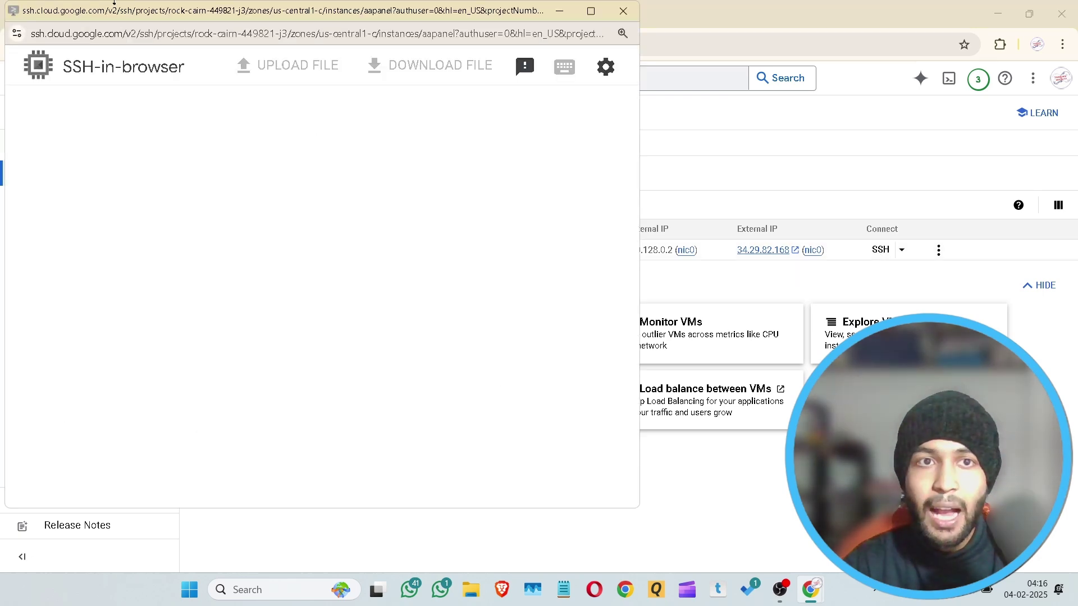
left_click_drag(116, 13, 325, 38)
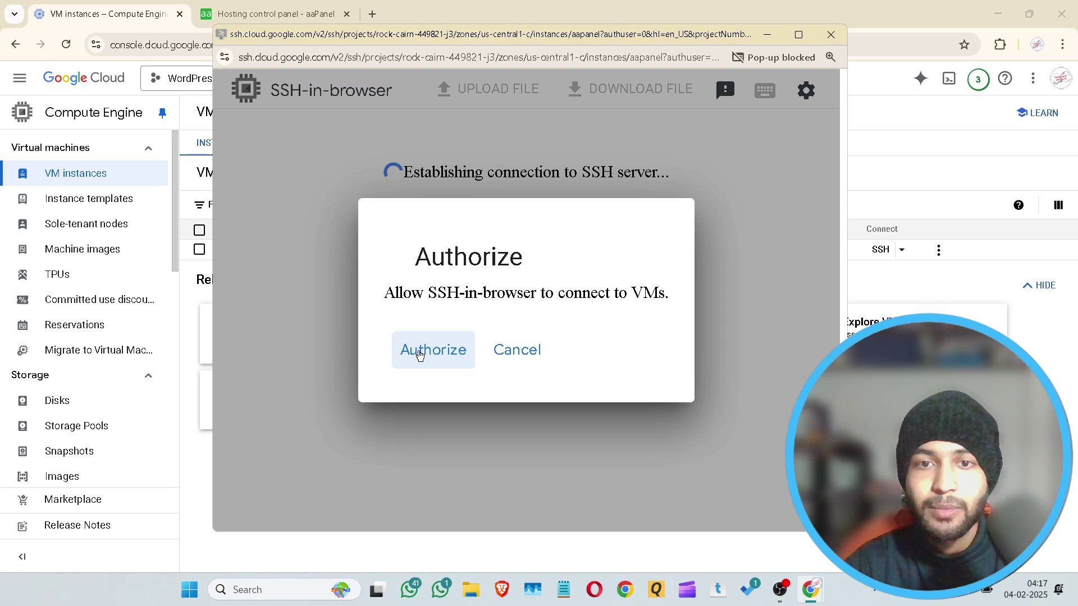
left_click(419, 355)
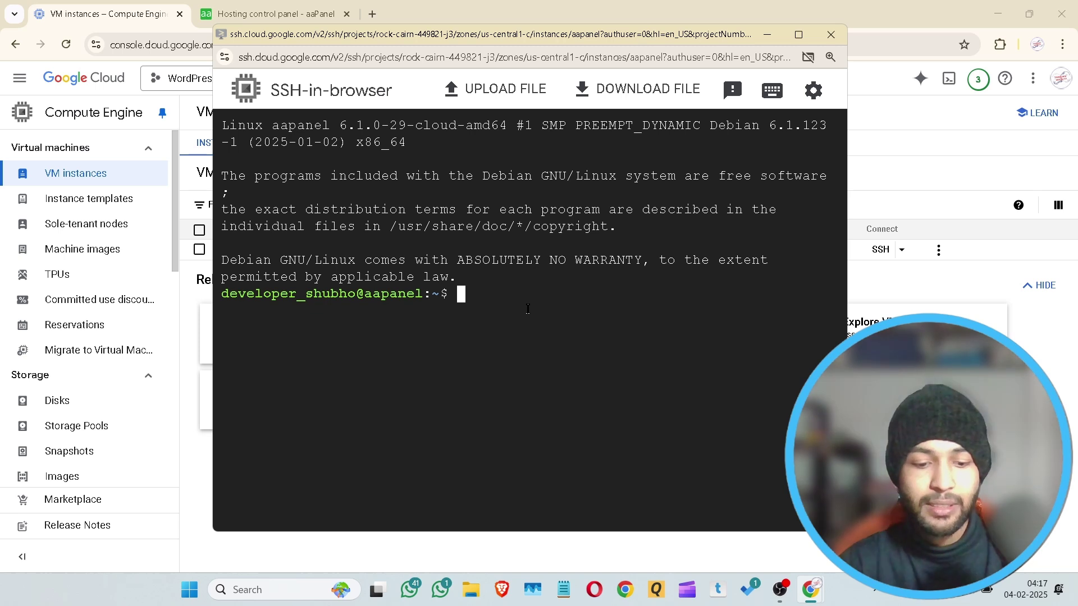
Clear the SSH terminal and list the home directory's contents with ls.
type("clear")
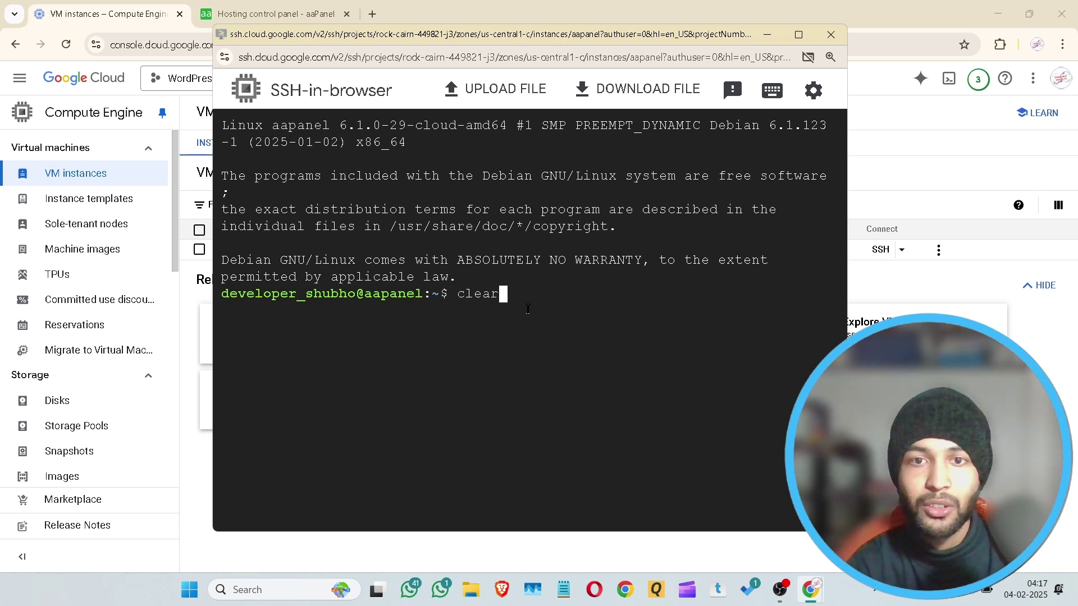
key("Return")
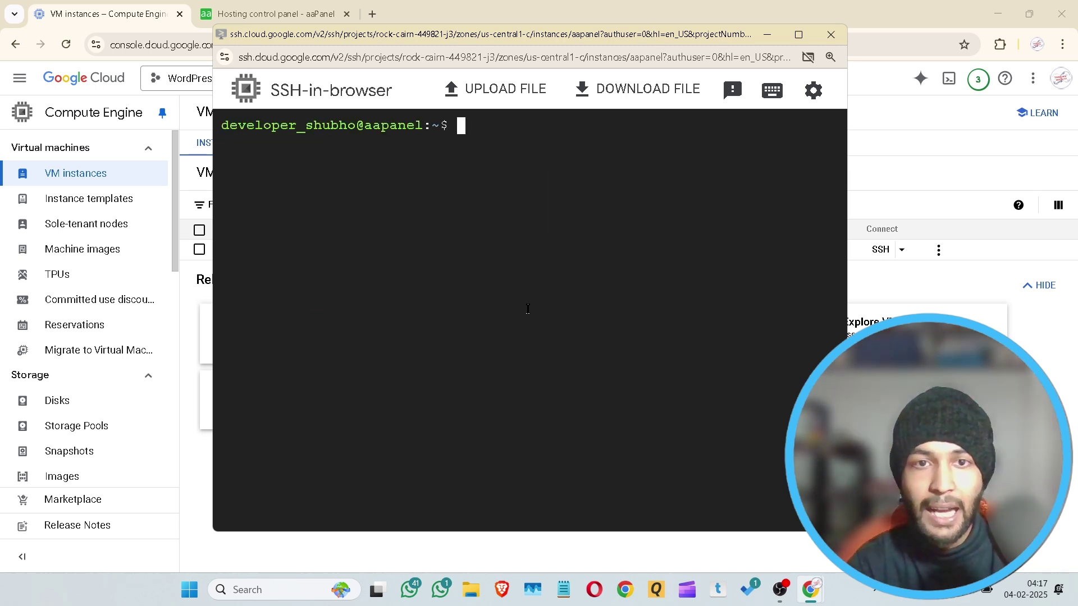
type("ls")
key("Return")
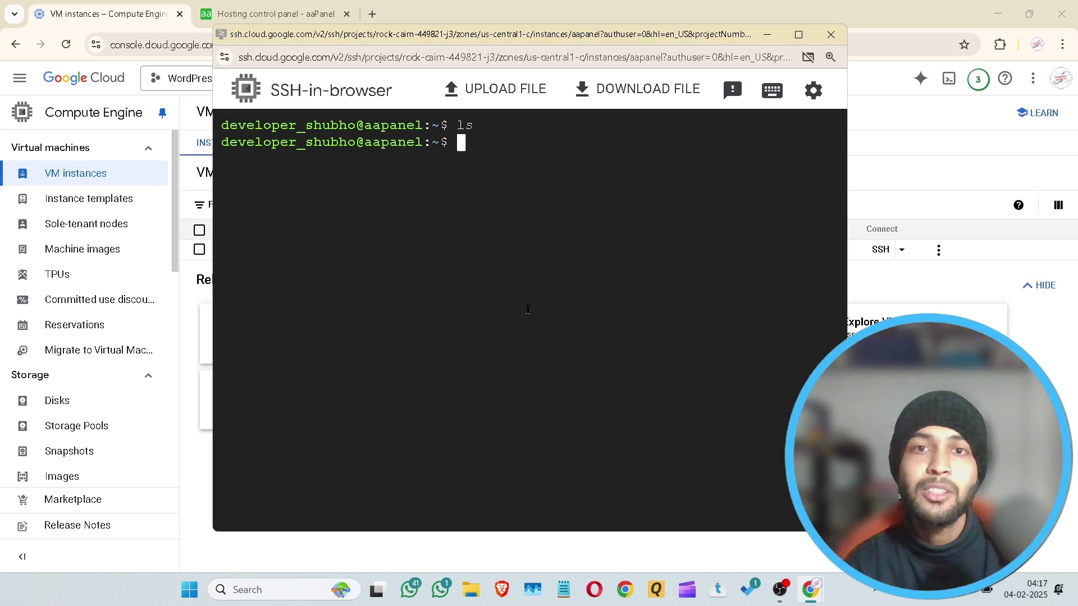
Switch to the root user with "sudo su root" and clear the terminal.
type("sudo")
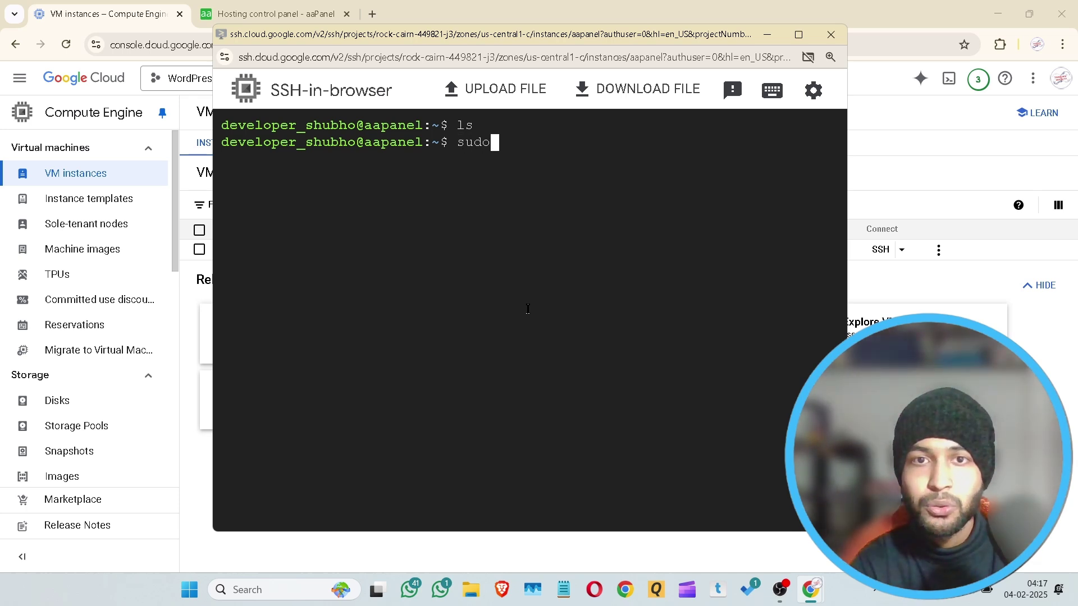
type(" su")
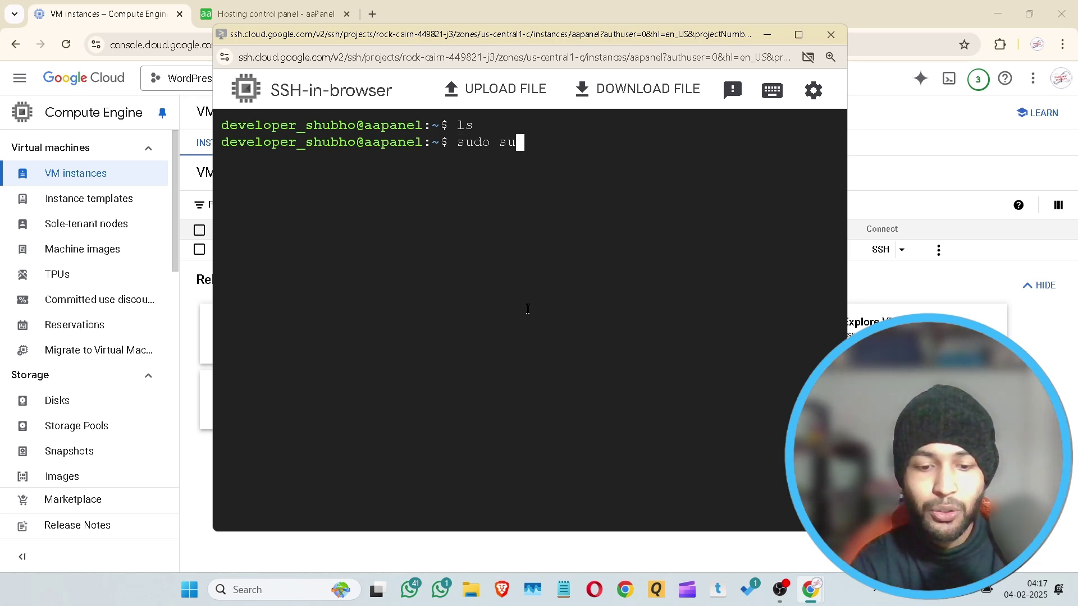
type(" root")
key("Return")
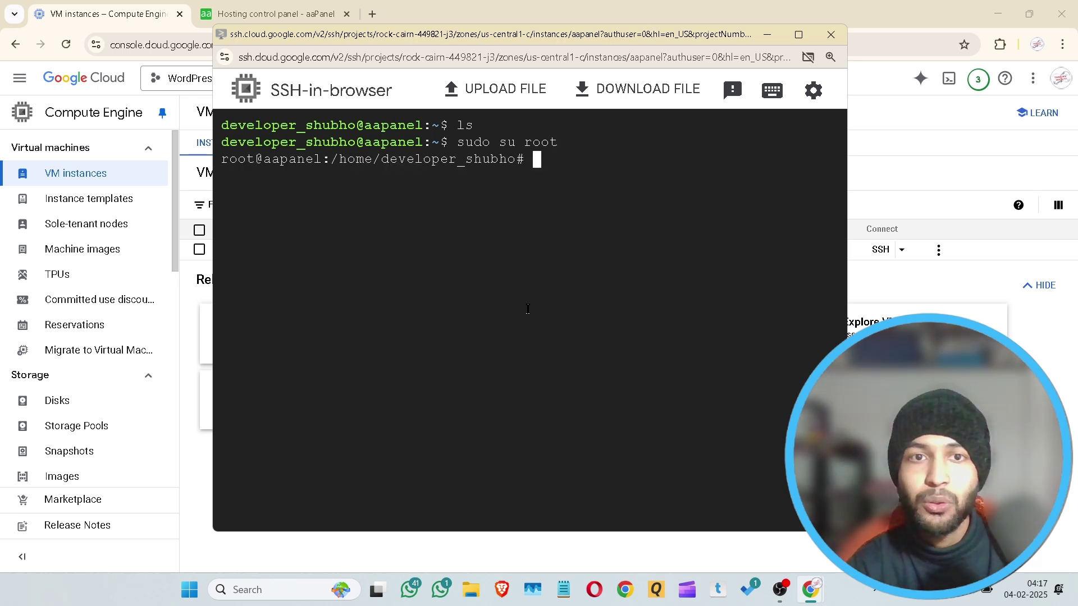
type("clear")
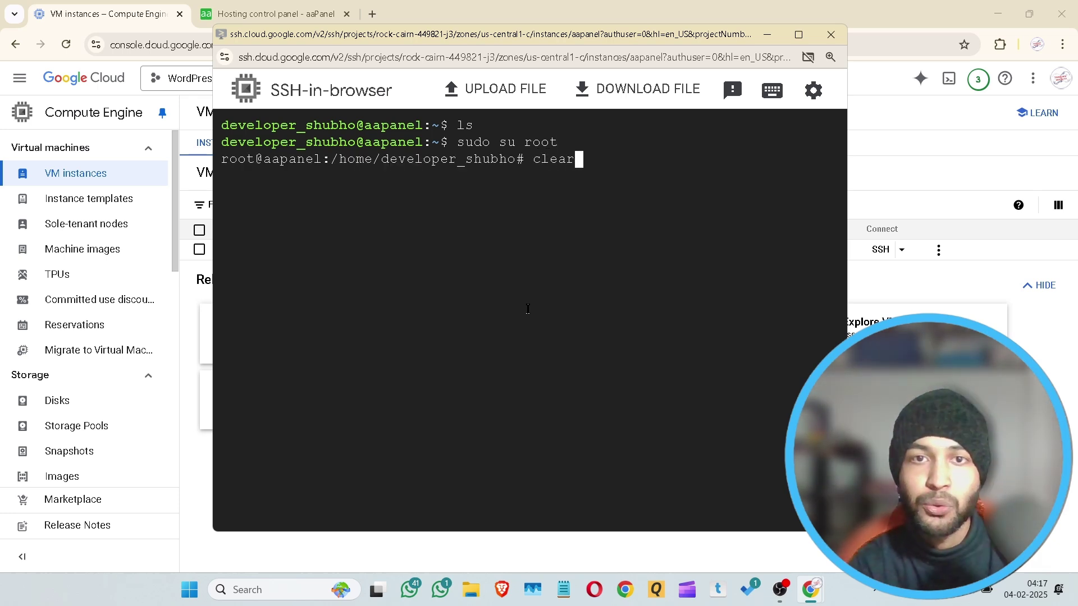
key("Return")
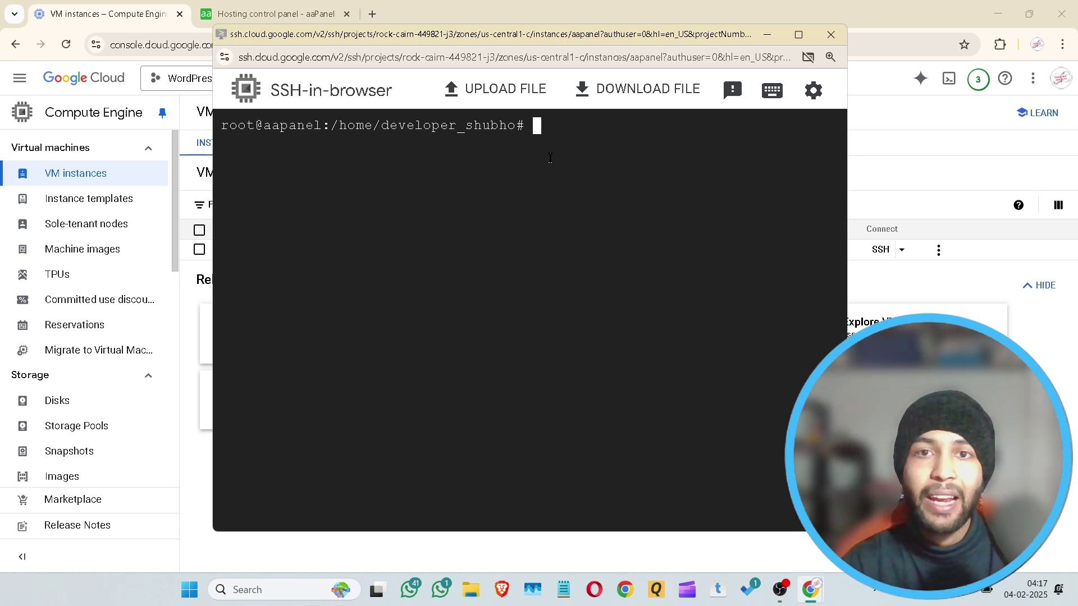
Switch to the aaPanel website, open the free edition's install page and locate the Free edition install script.
left_click(525, 53)
left_click_drag(460, 55, 268, 119)
left_click(276, 6)
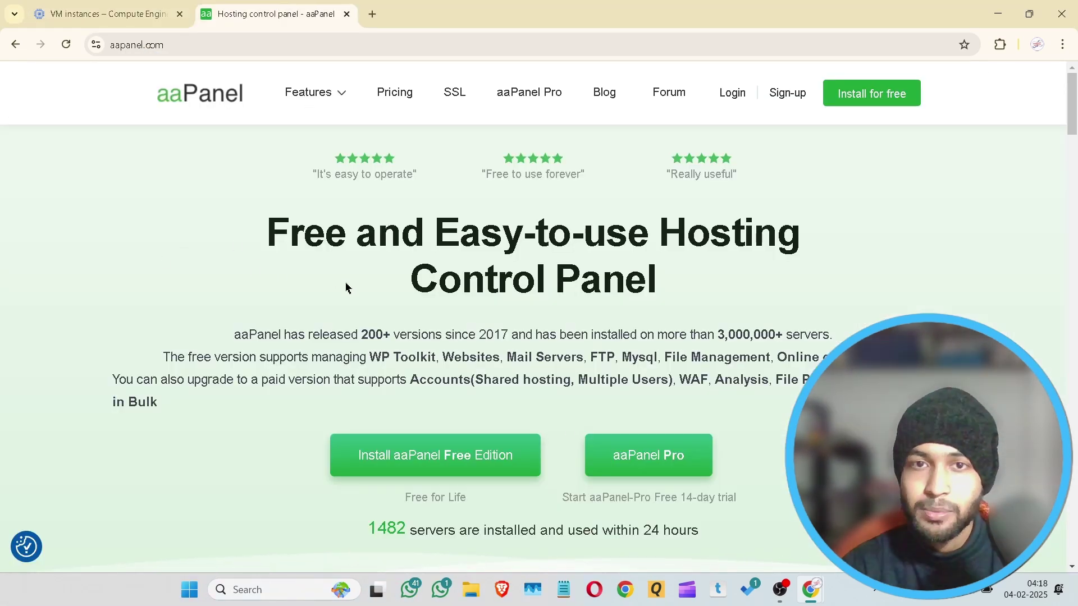
scroll(193, 224, "down", 5)
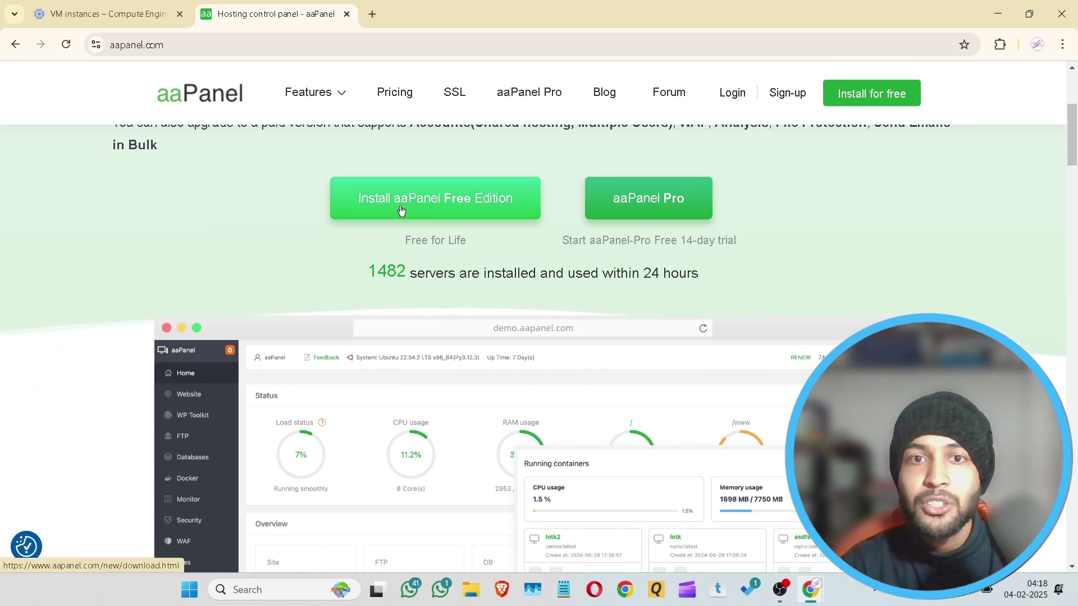
left_click(421, 209)
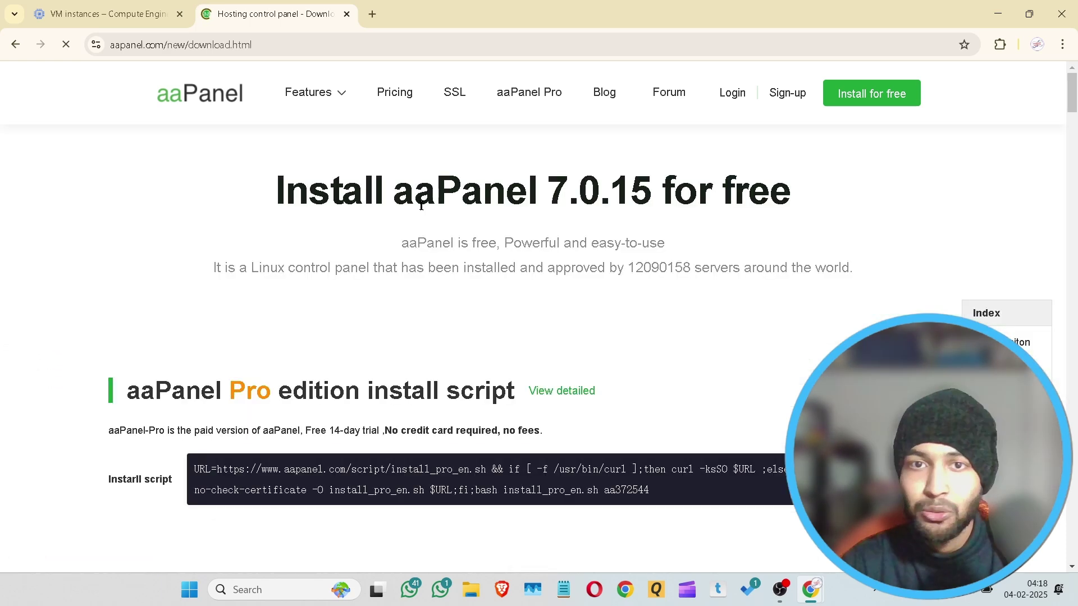
scroll(727, 344, "down", 10)
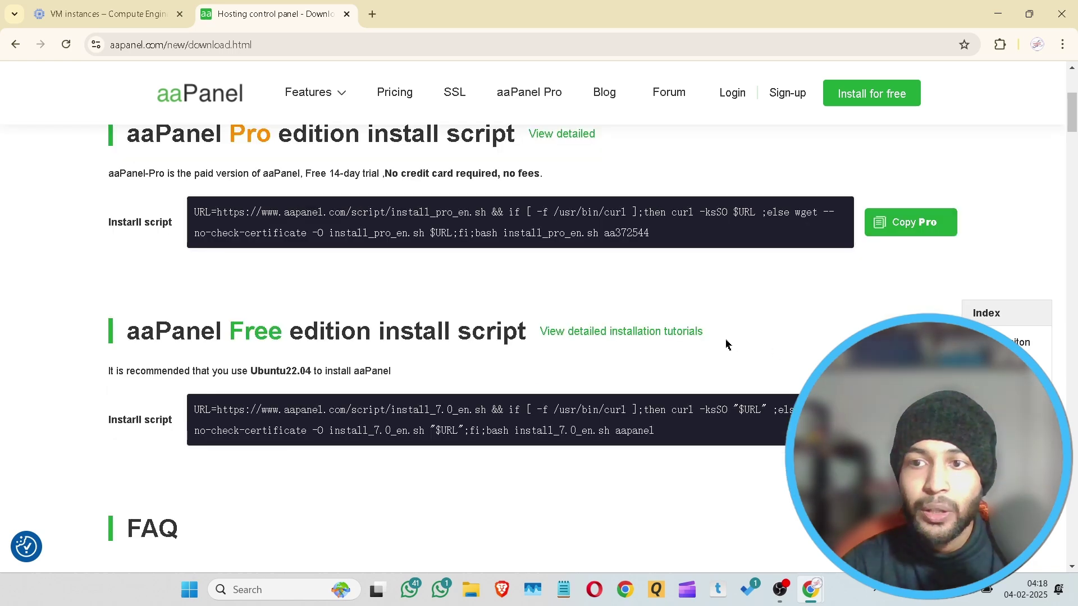
Copy the aaPanel Free edition install script and dismiss the offer to save the command by e-mail.
scroll(728, 344, "up", 10)
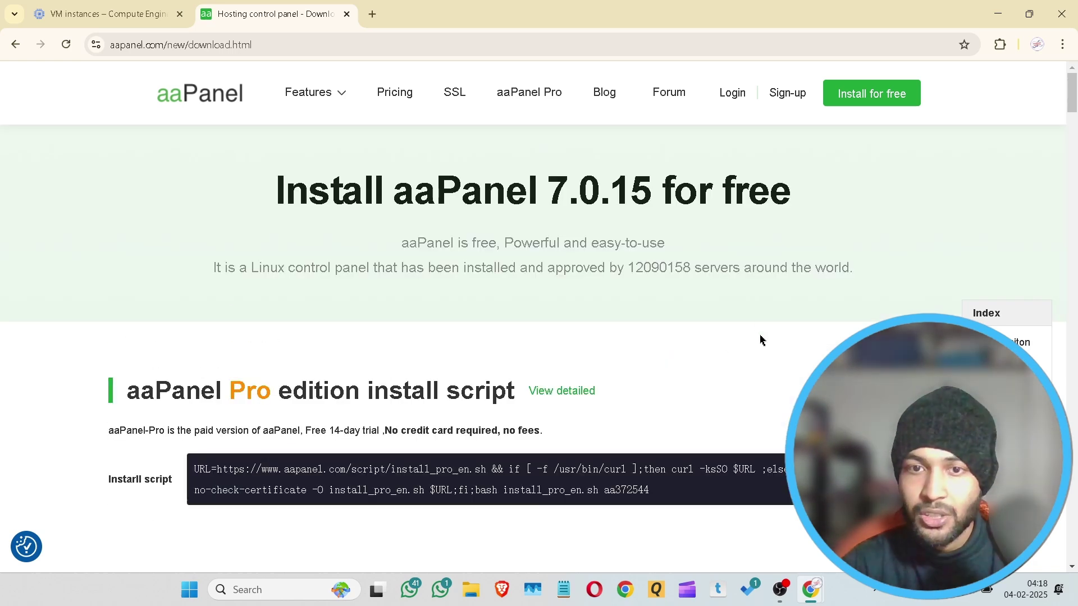
scroll(751, 339, "down", 5)
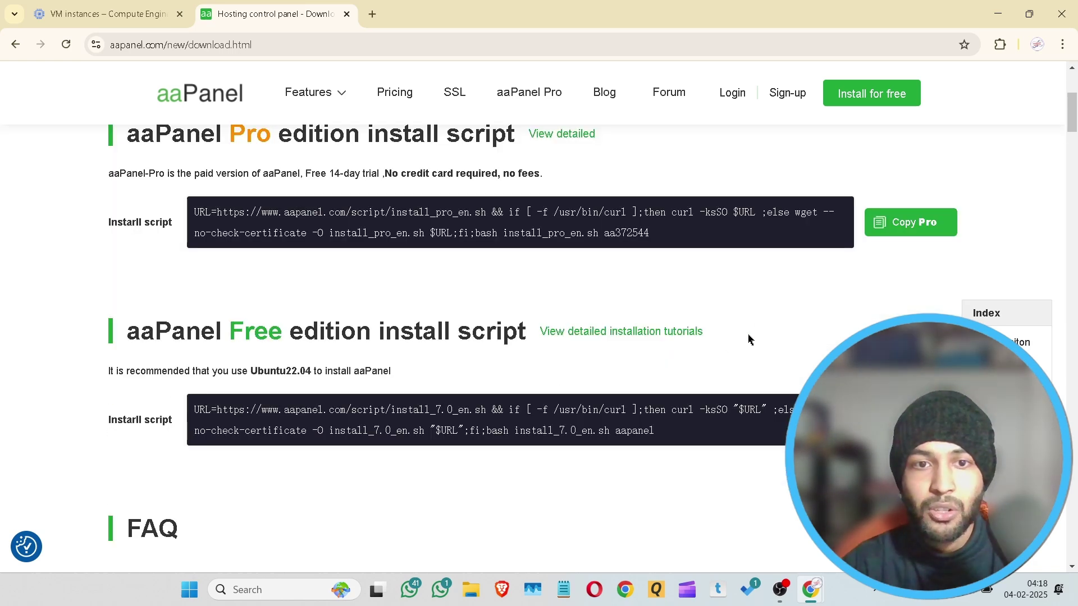
scroll(751, 340, "up", 5)
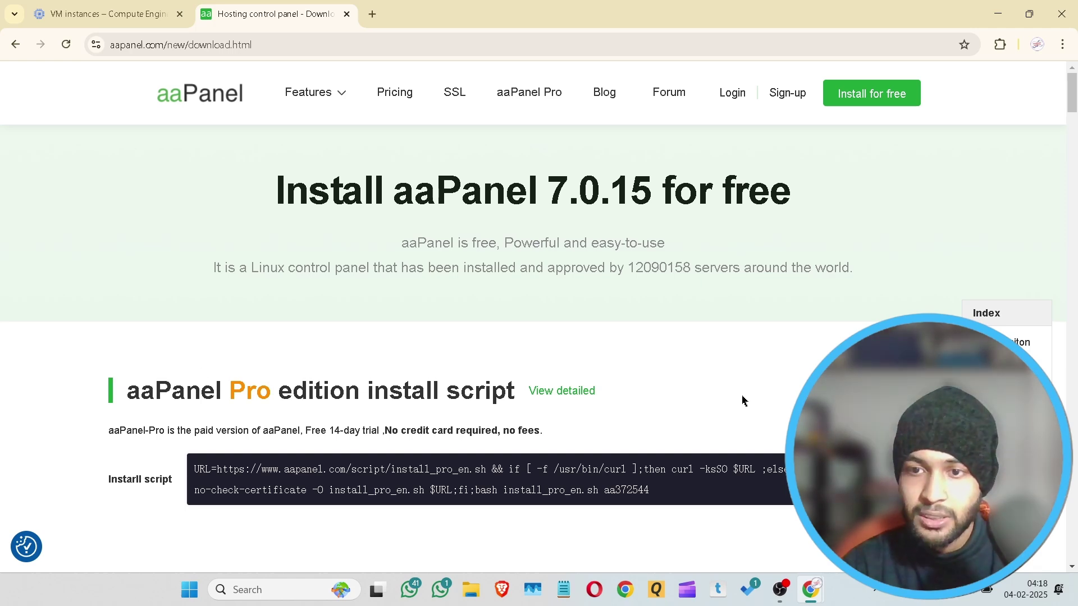
scroll(744, 401, "down", 5)
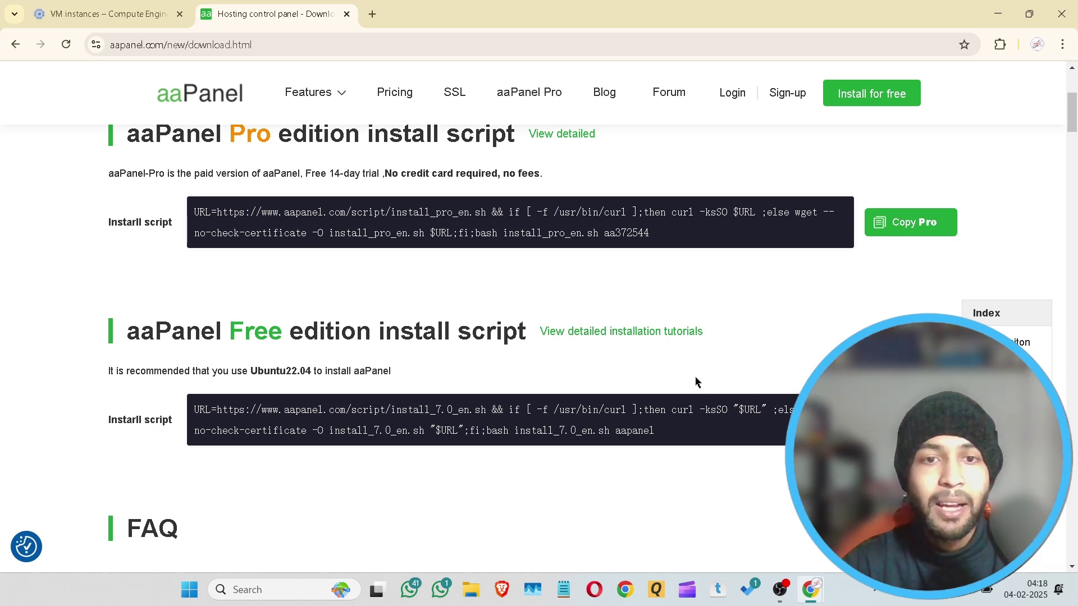
left_click_drag(129, 336, 308, 335)
left_click(404, 320)
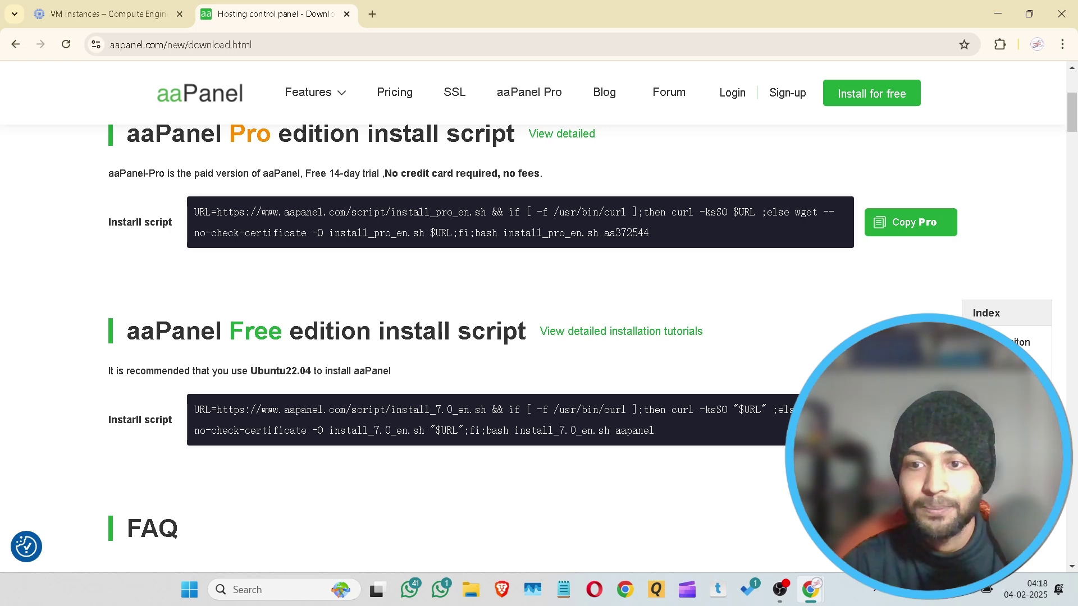
left_click(909, 420)
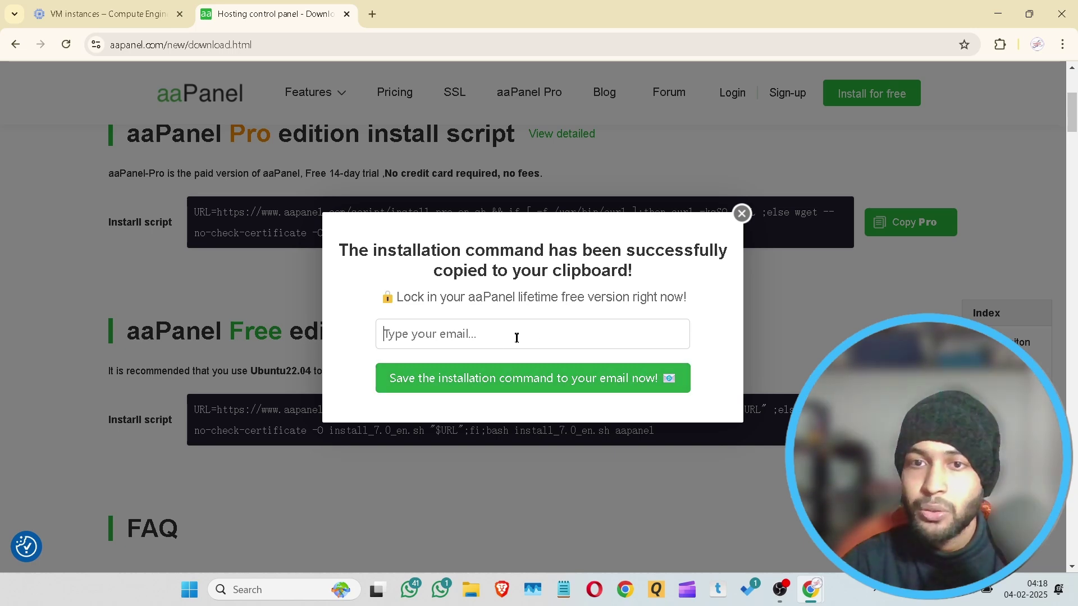
left_click(742, 214)
Look through the aaPanel management, directory, nginx and Apache commands listed below the install scripts.
scroll(742, 213, "down", 5)
scroll(742, 405, "up", 4)
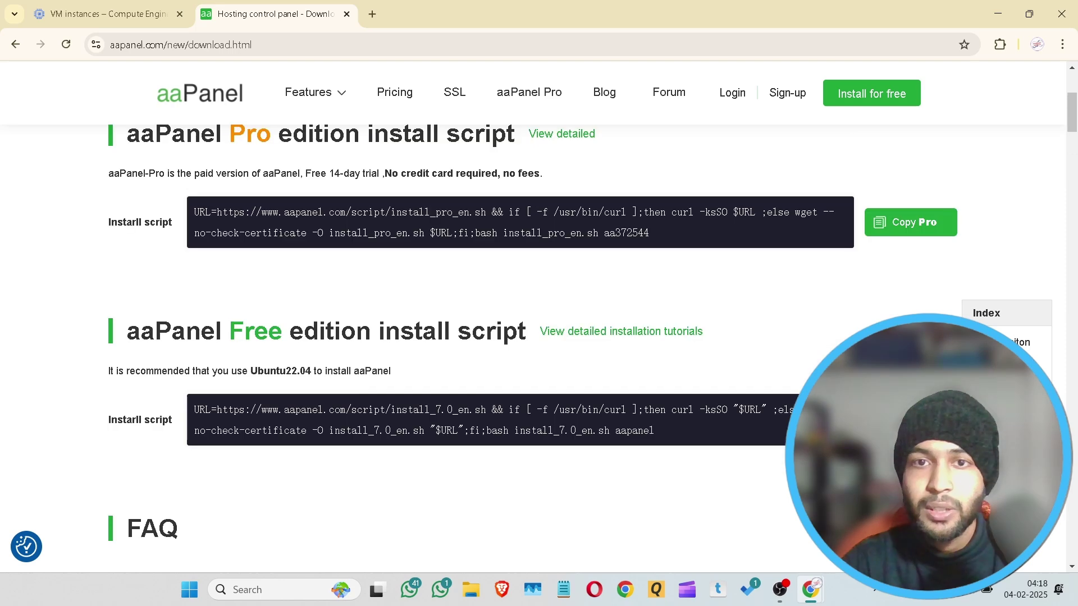
scroll(741, 406, "down", 9)
scroll(742, 405, "down", 9)
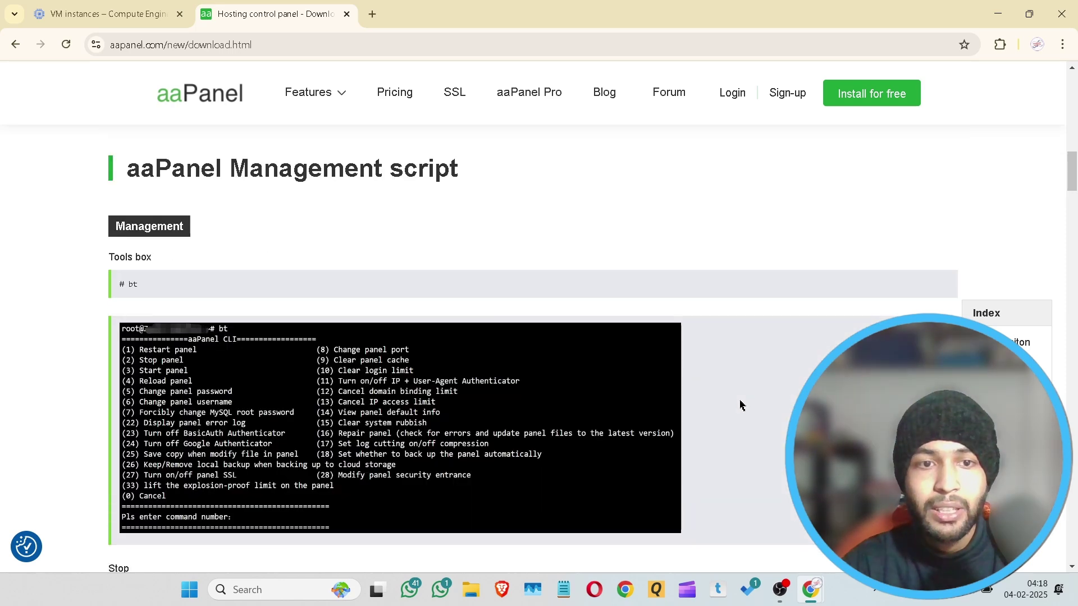
scroll(742, 405, "down", 5)
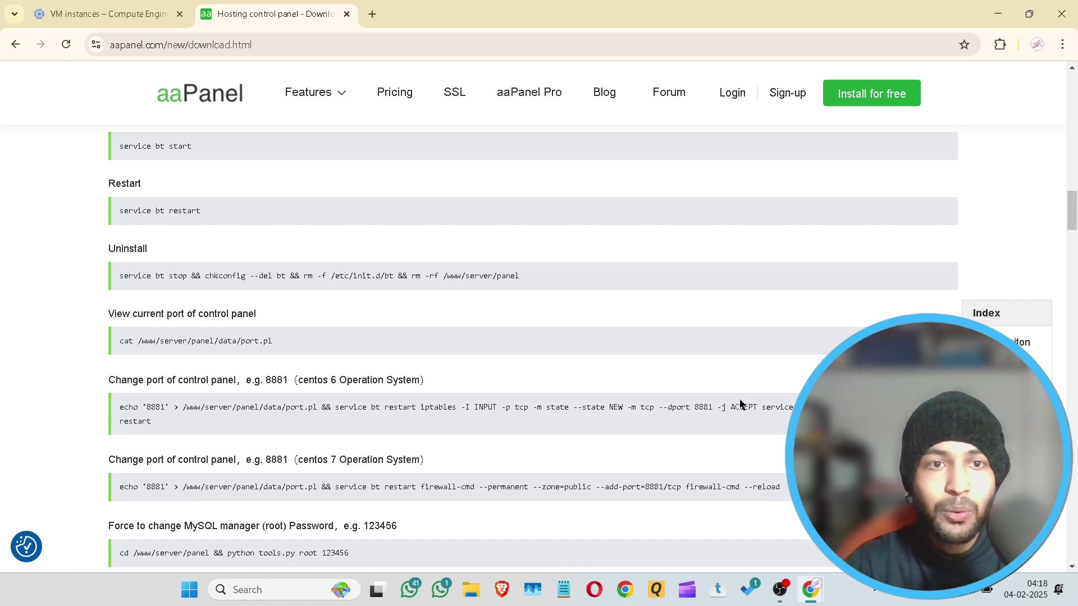
scroll(742, 406, "down", 5)
scroll(741, 405, "up", 6)
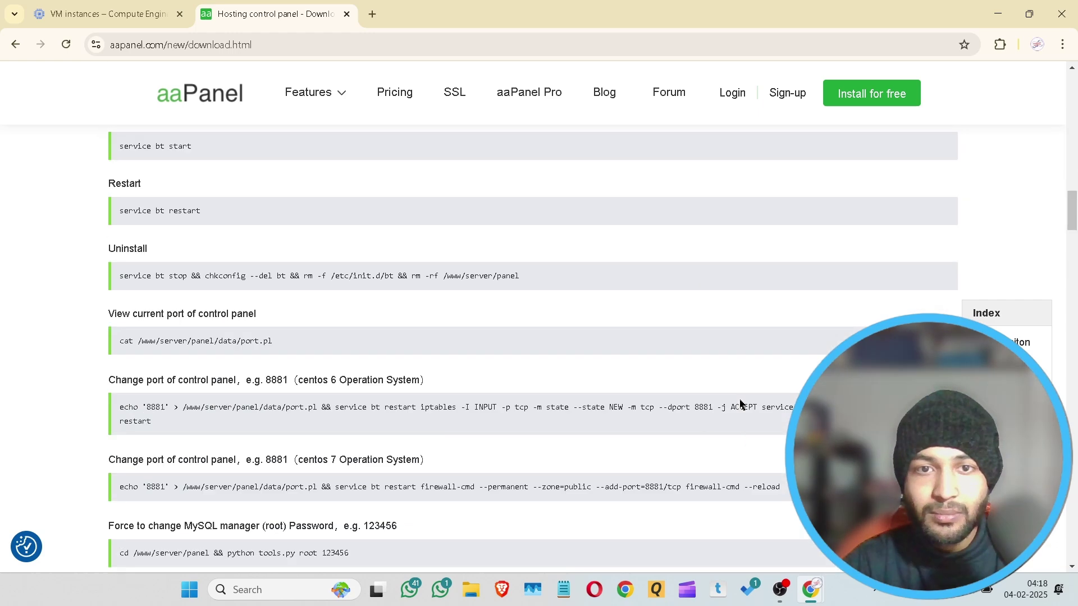
scroll(740, 405, "down", 11)
scroll(368, 416, "down", 5)
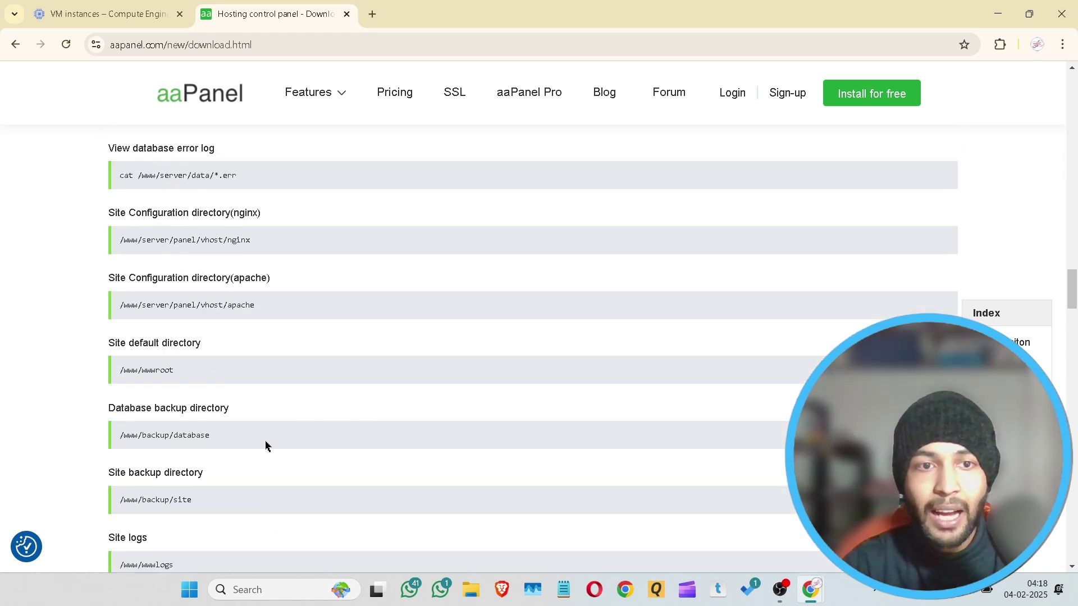
scroll(242, 421, "down", 5)
scroll(346, 446, "down", 15)
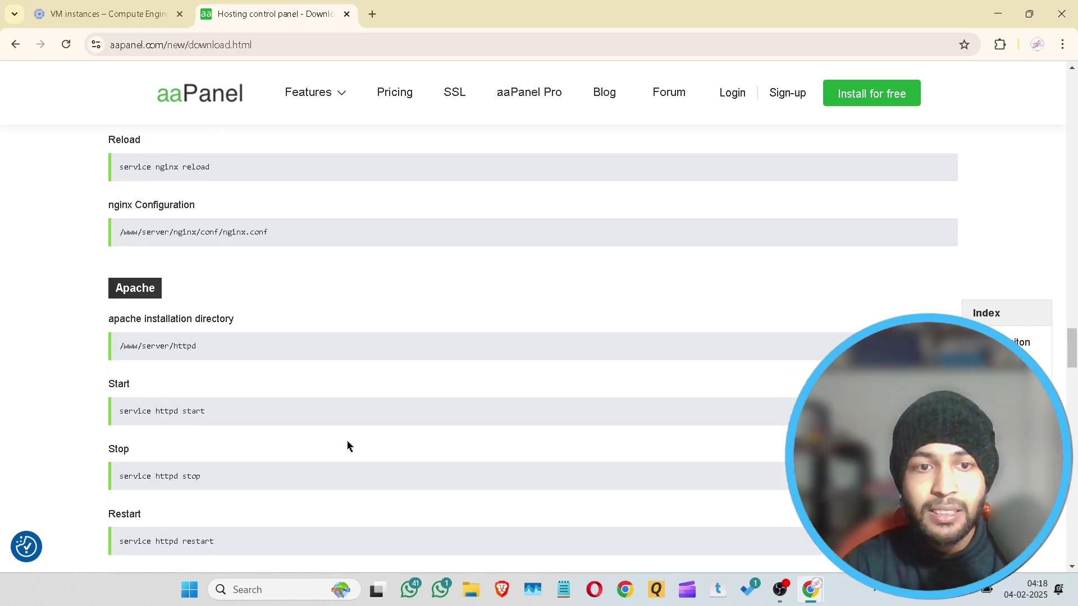
scroll(322, 430, "up", 20)
scroll(323, 430, "up", 20)
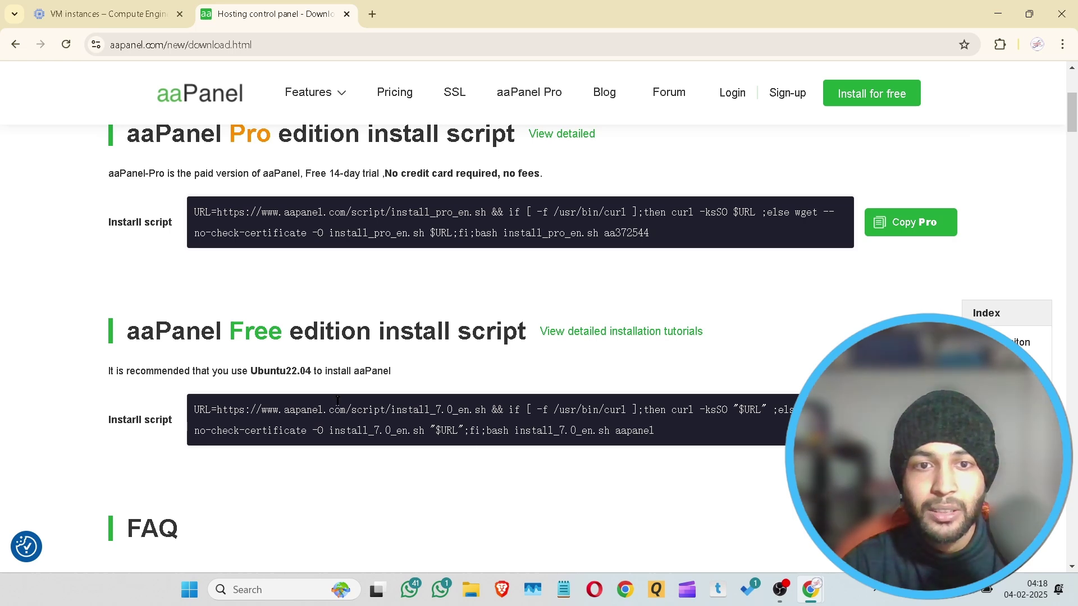
scroll(391, 402, "up", 5)
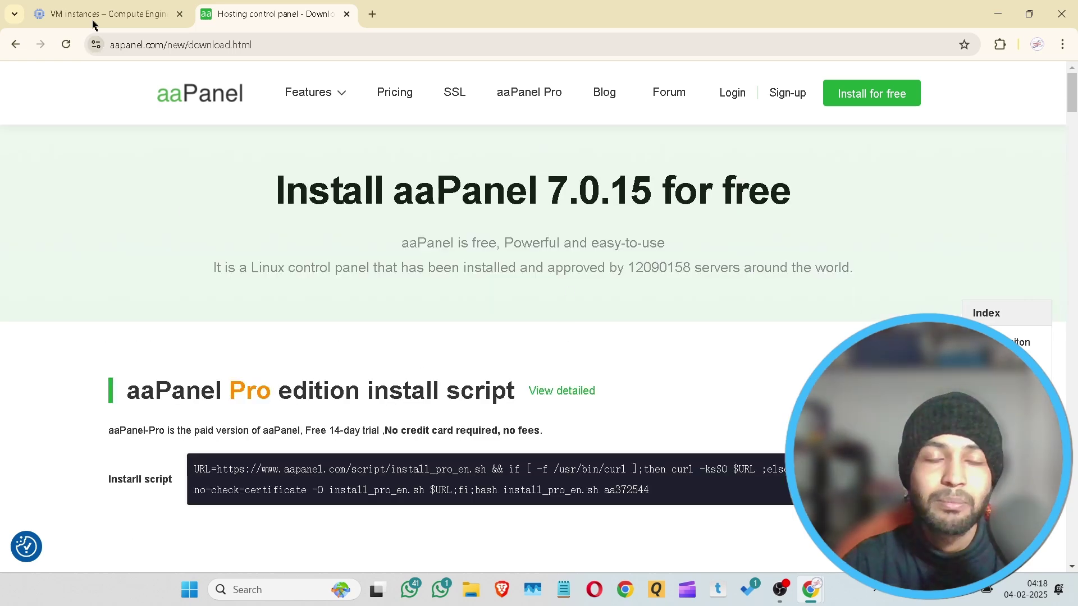
Return to the aapanel instance's SSH session and run the copied aaPanel Free install script as root.
left_click(110, 13)
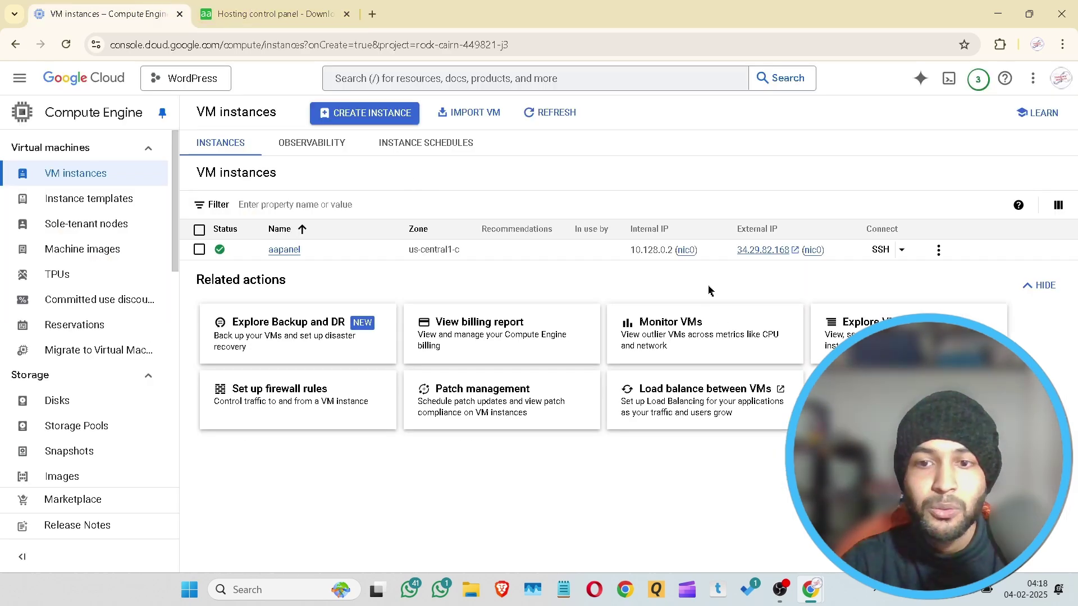
left_click(814, 597)
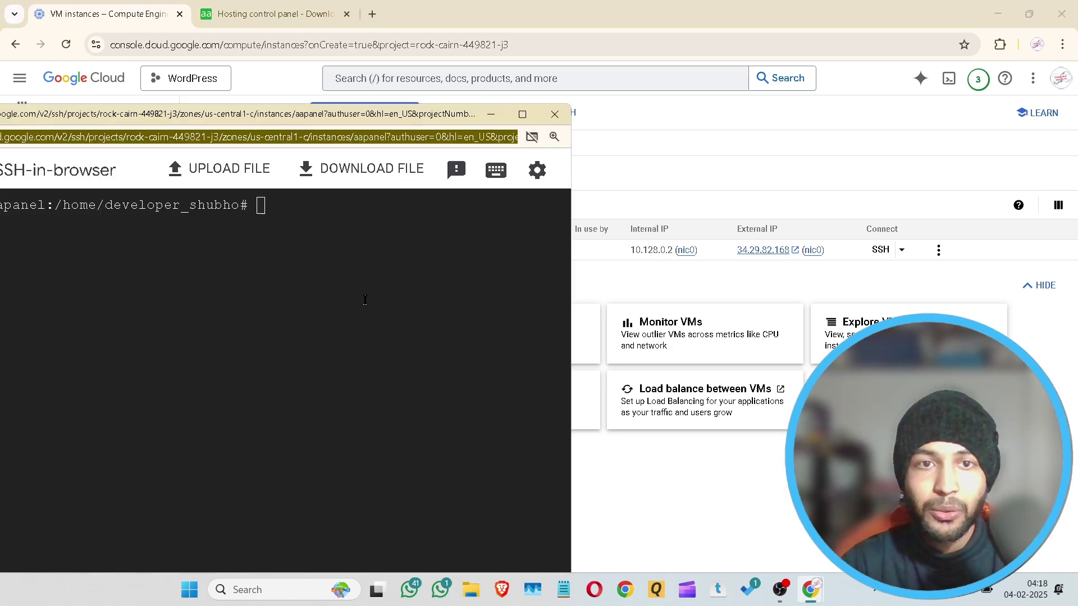
left_click_drag(371, 116, 661, 71)
left_click(565, 166)
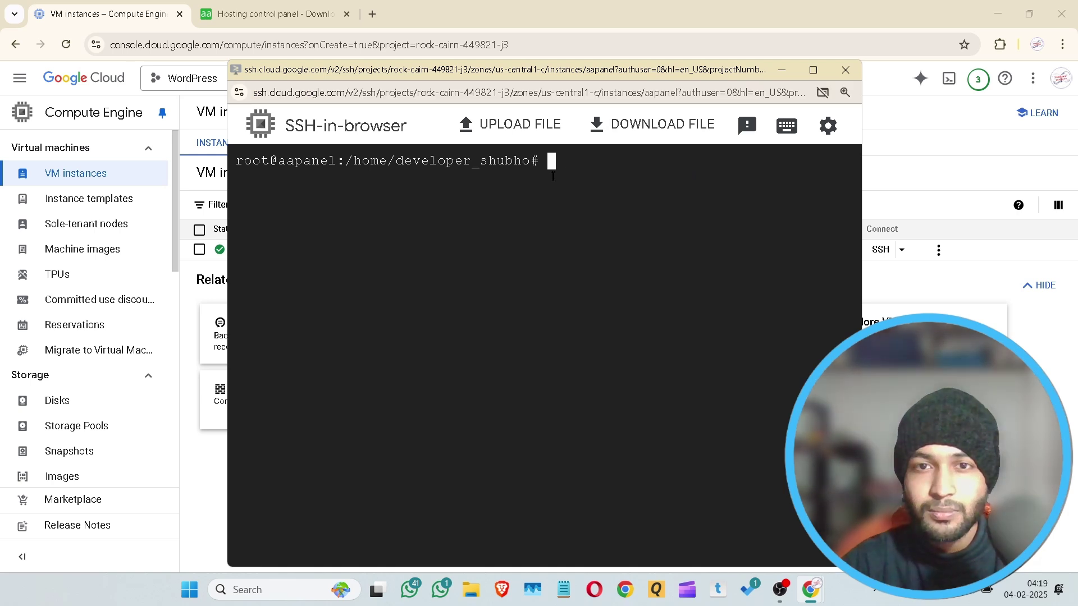
right_click(564, 169)
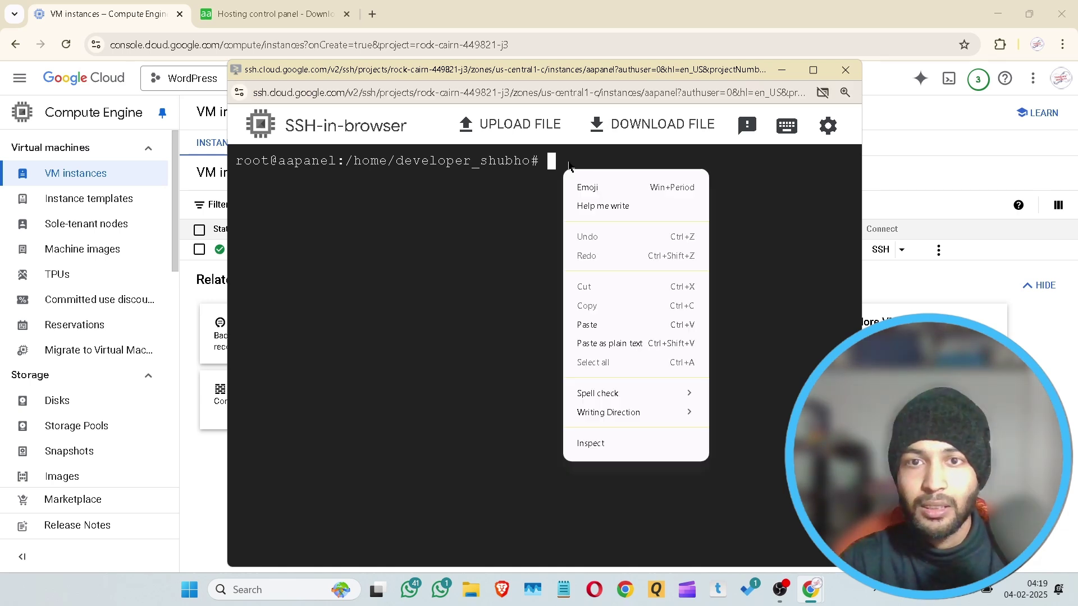
left_click(601, 321)
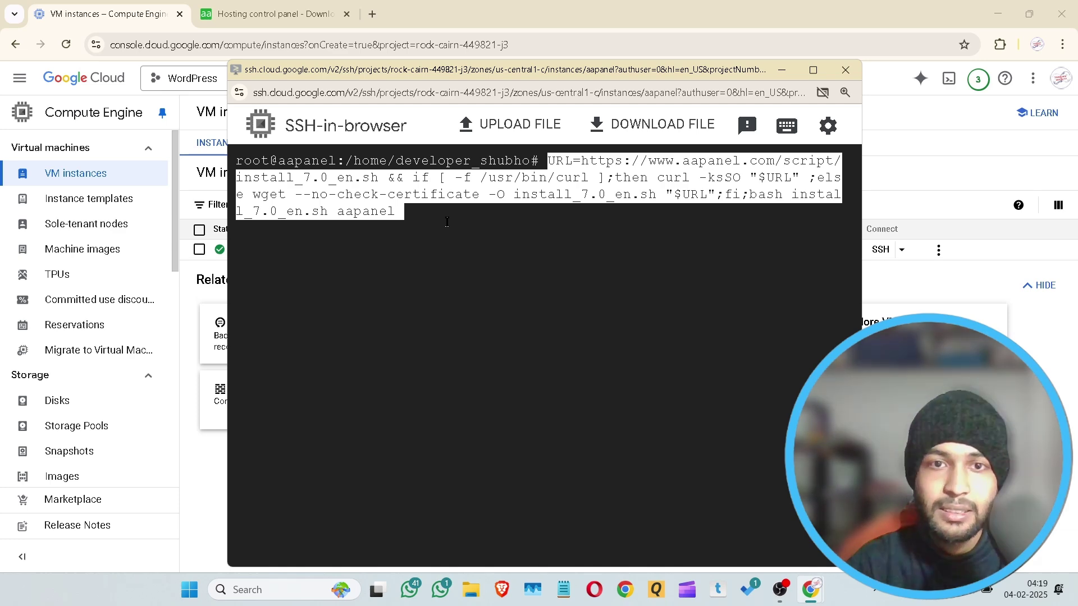
key("Return")
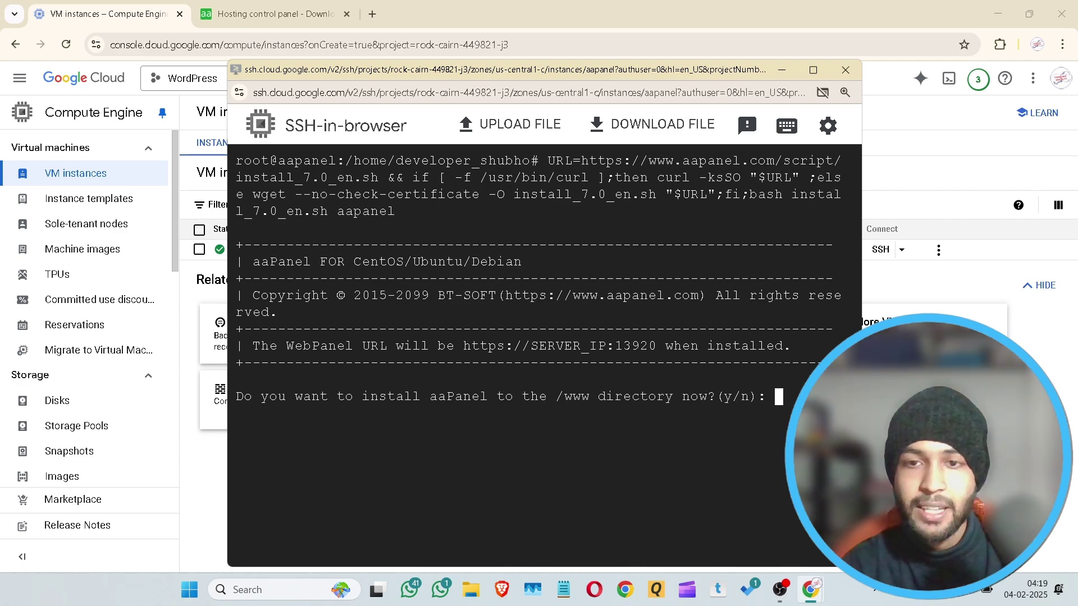
Agree with y to install aaPanel to the /www directory and maximize the SSH window.
type("y")
key("Return")
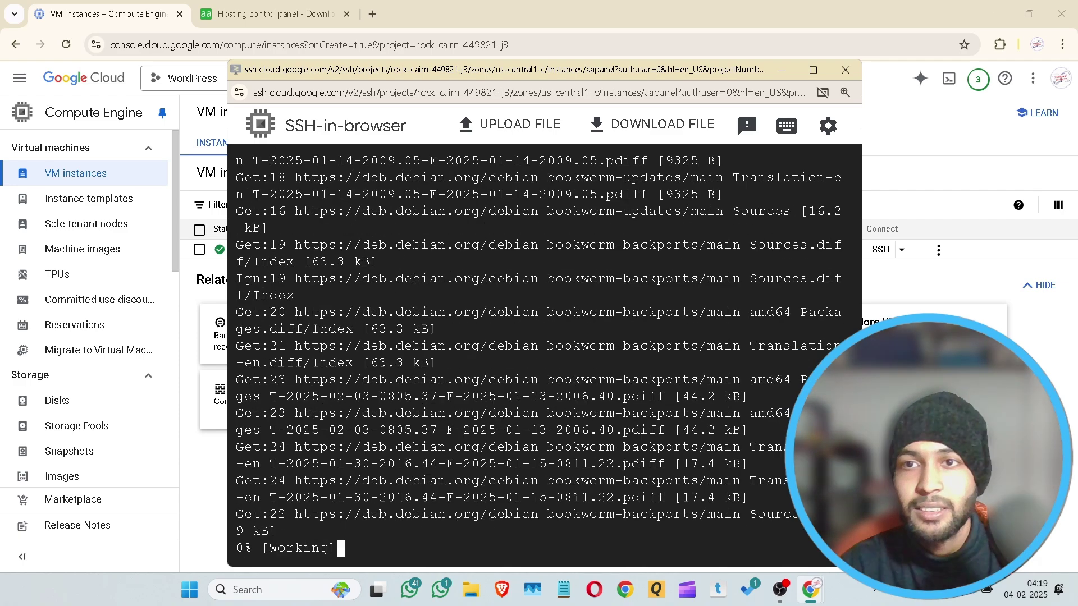
left_click(813, 69)
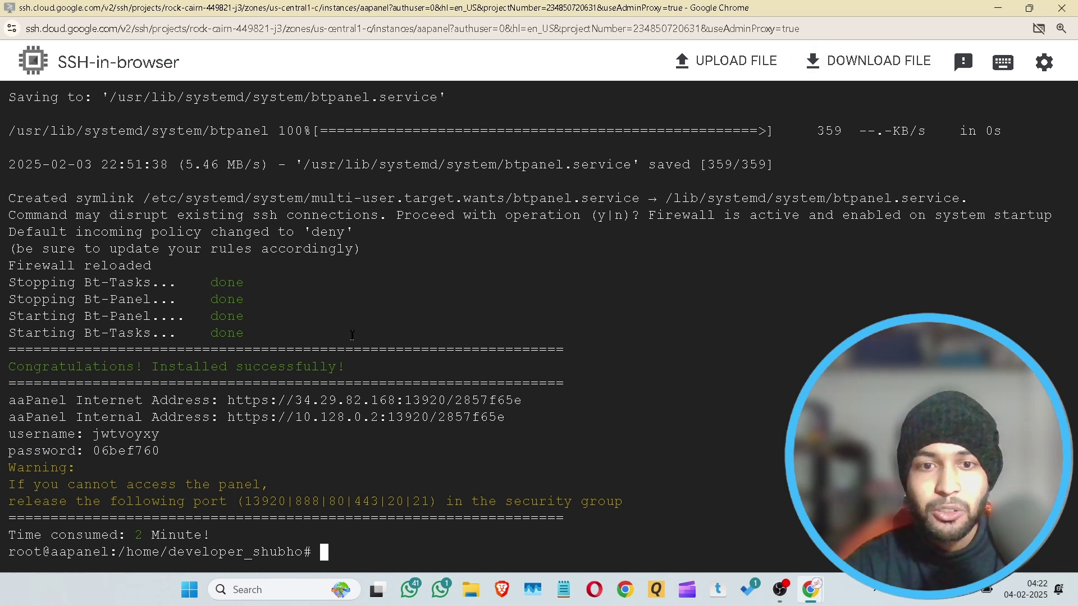
Open the aaPanel Internet Address from the installation output in the browser and recheck the required ports in the SSH session.
left_click_drag(224, 397, 522, 400)
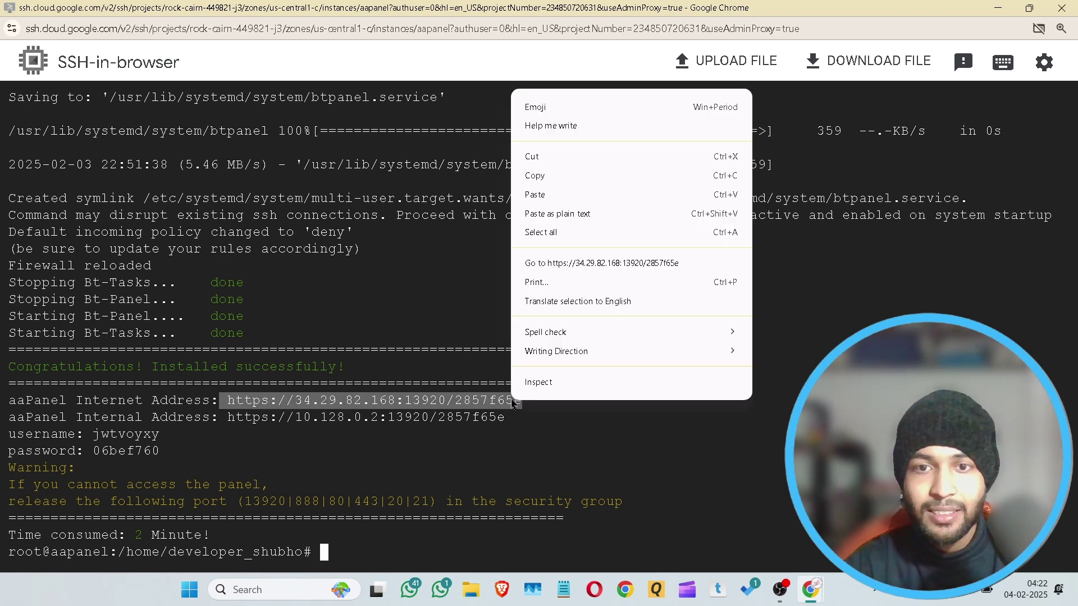
right_click(511, 401)
left_click(567, 263)
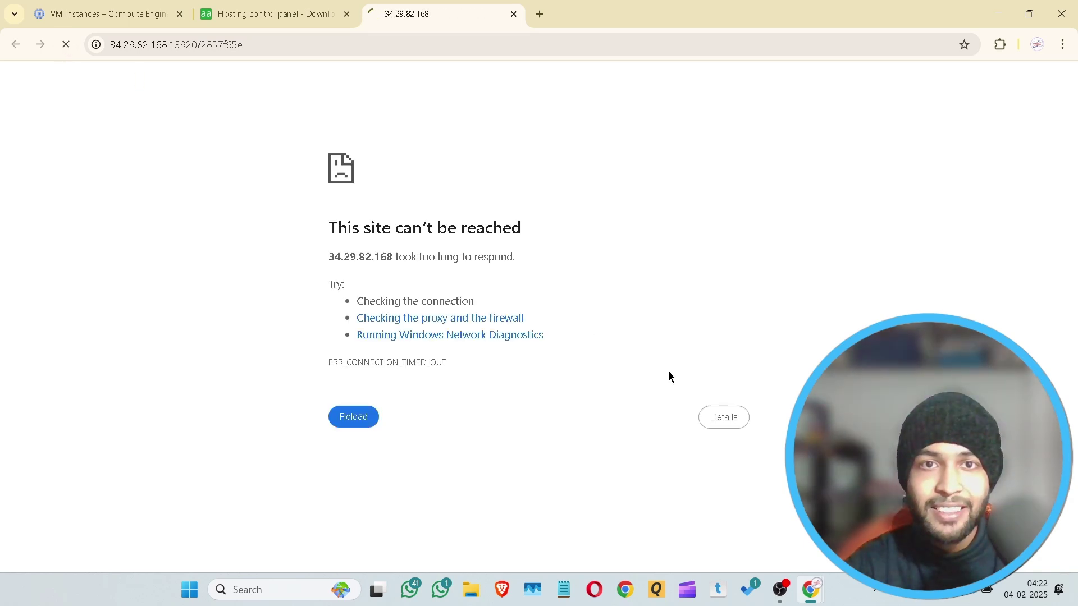
mouse_move(821, 589)
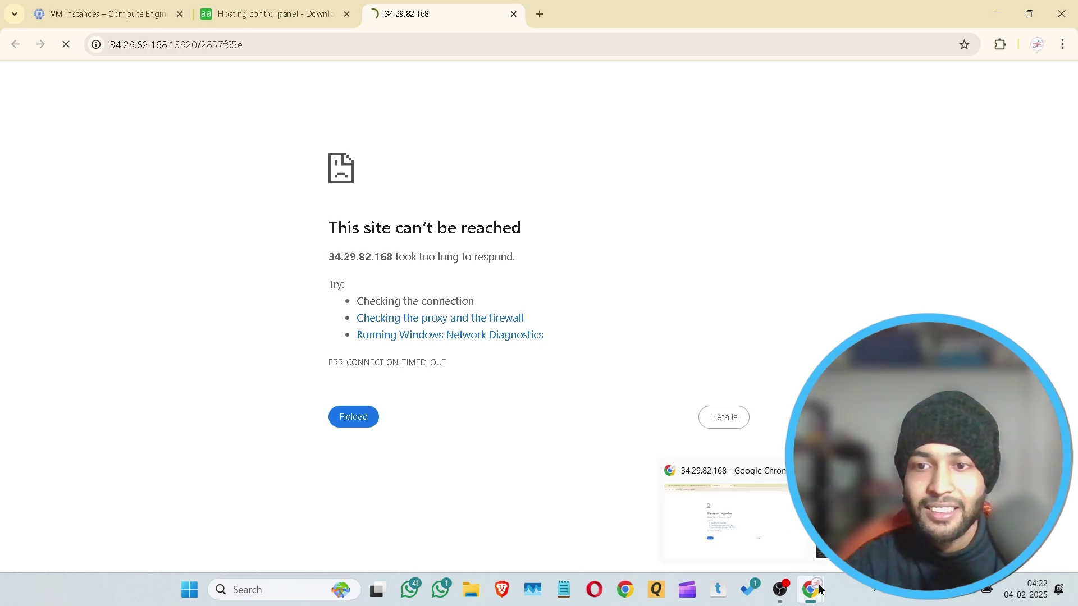
left_click(893, 514)
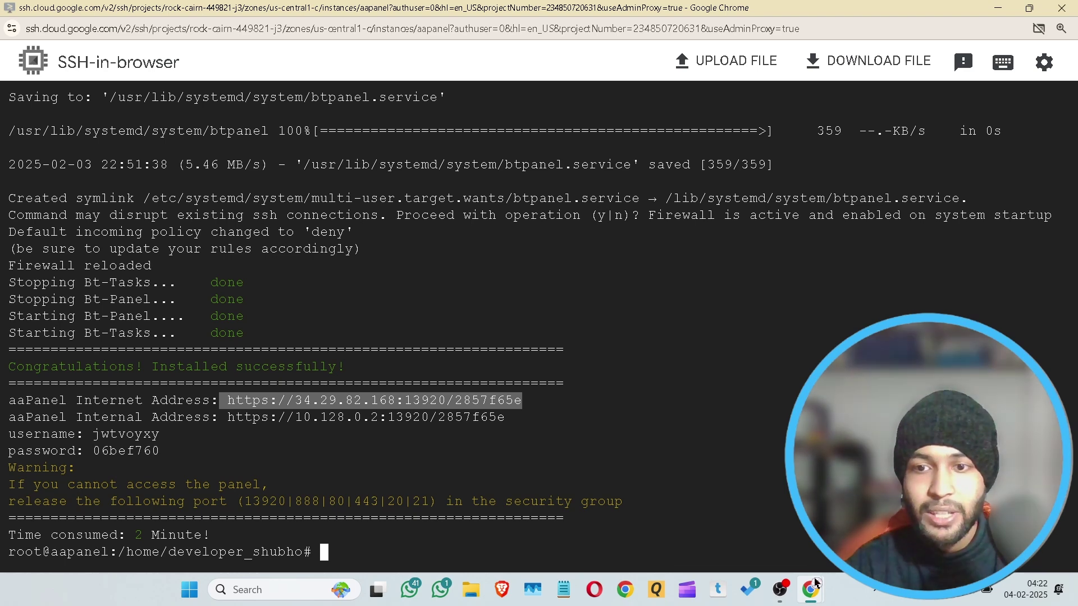
Switch back to the Google Cloud console and open the Firewall page of VPC Network.
mouse_move(816, 584)
left_click(744, 531)
left_click(73, 12)
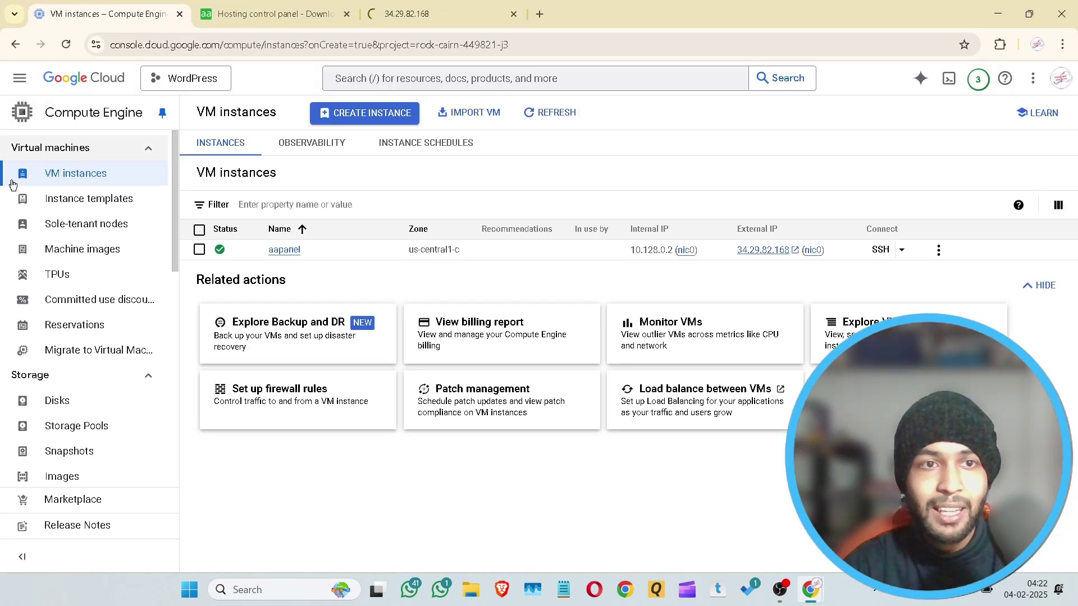
left_click(19, 77)
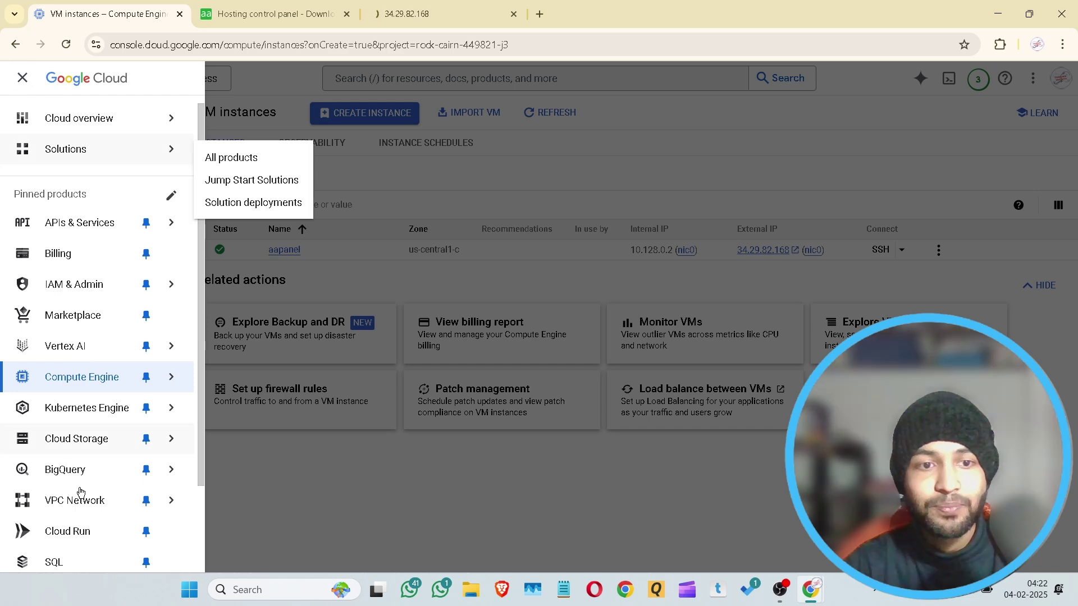
mouse_move(75, 499)
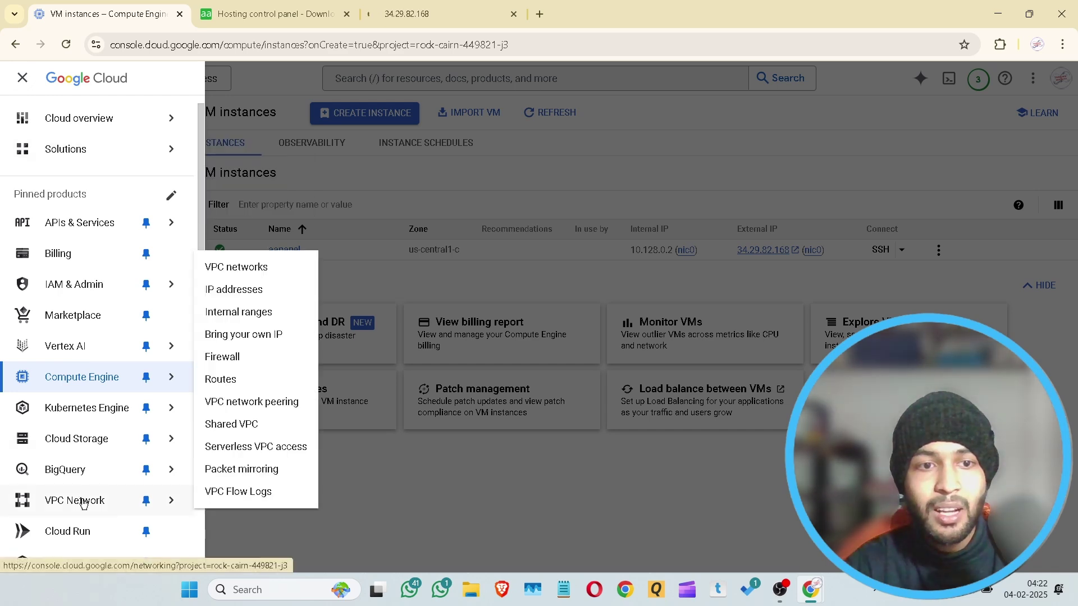
left_click(243, 361)
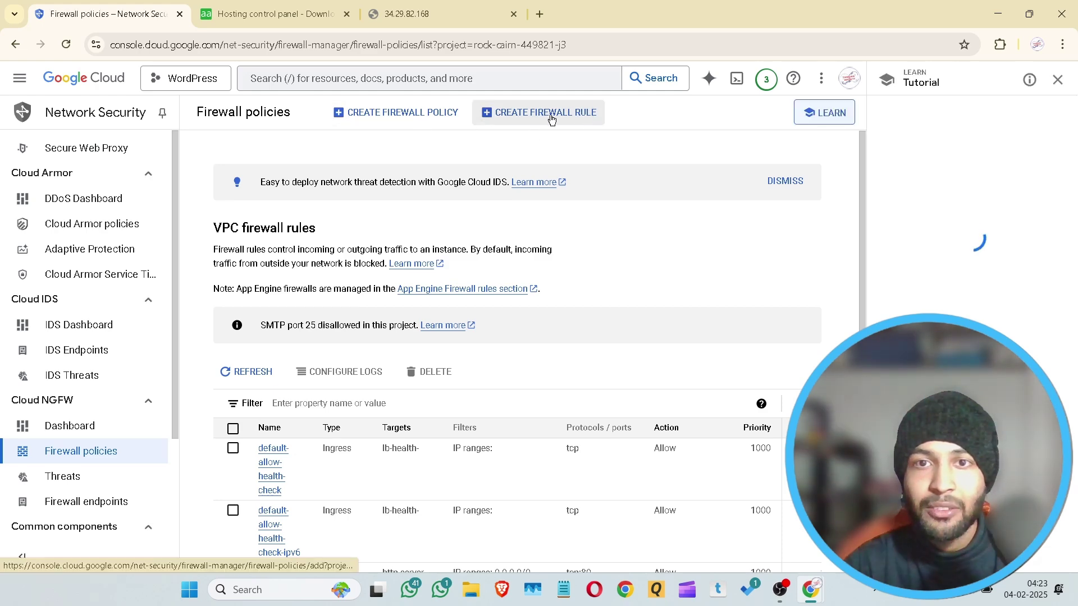
Start a new VPC firewall rule and name it aapanel.
left_click(552, 119)
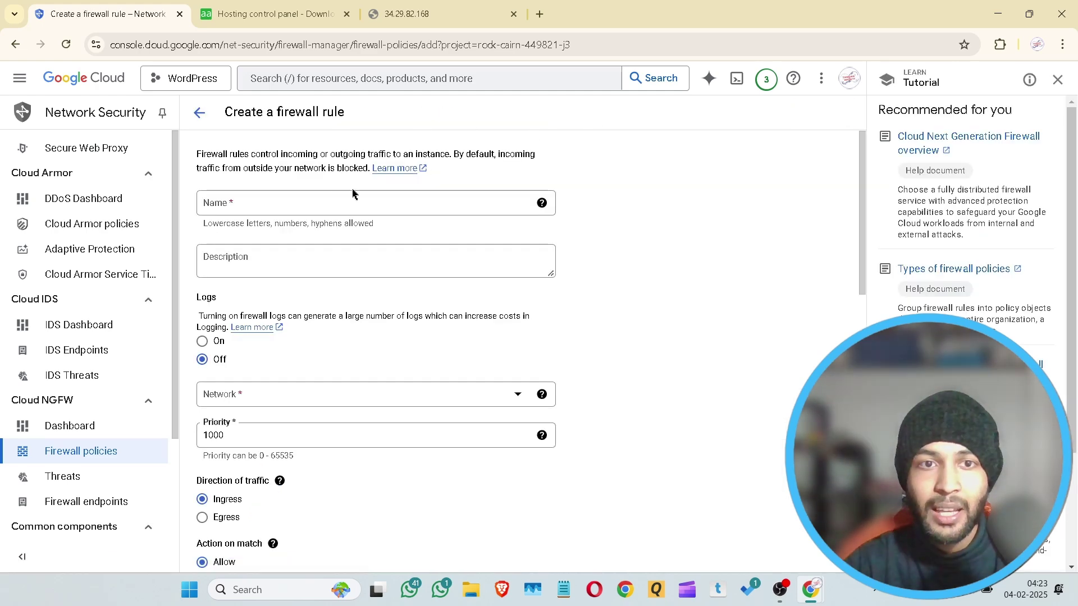
left_click(278, 203)
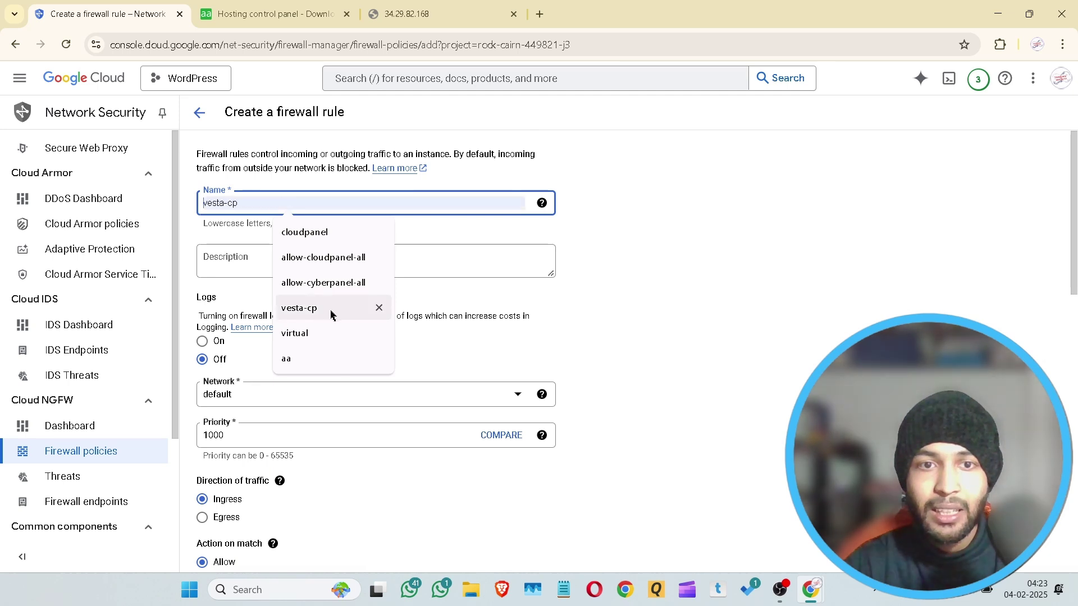
type("aa")
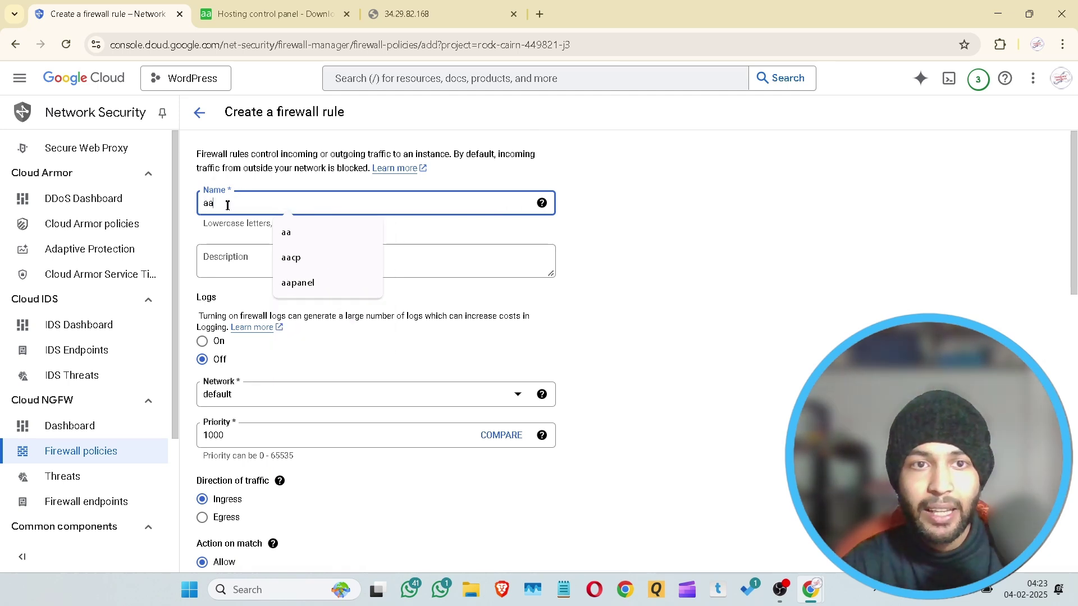
type("panel")
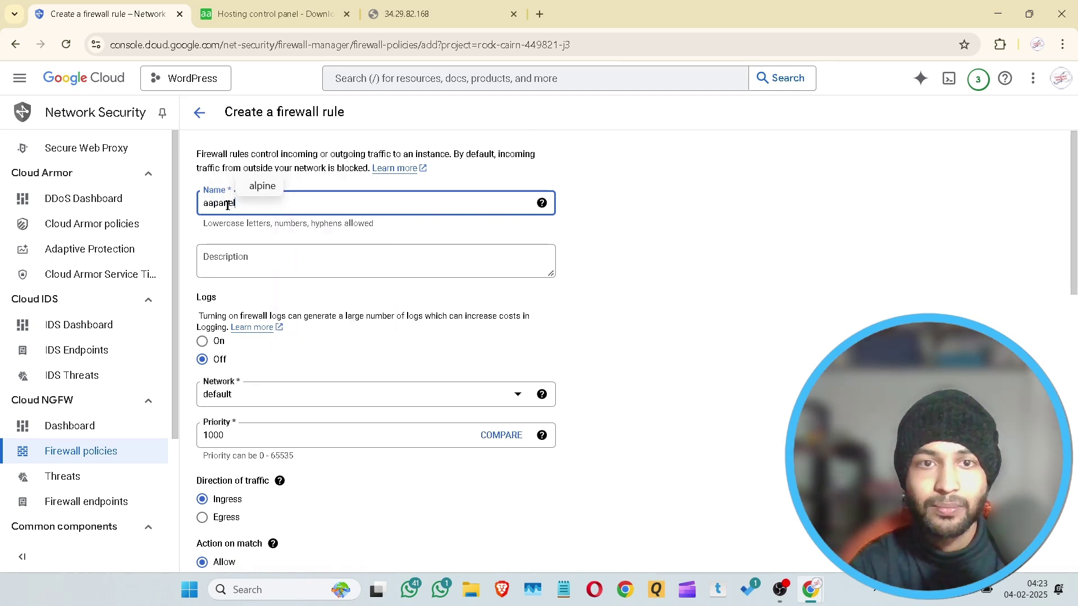
left_click(300, 295)
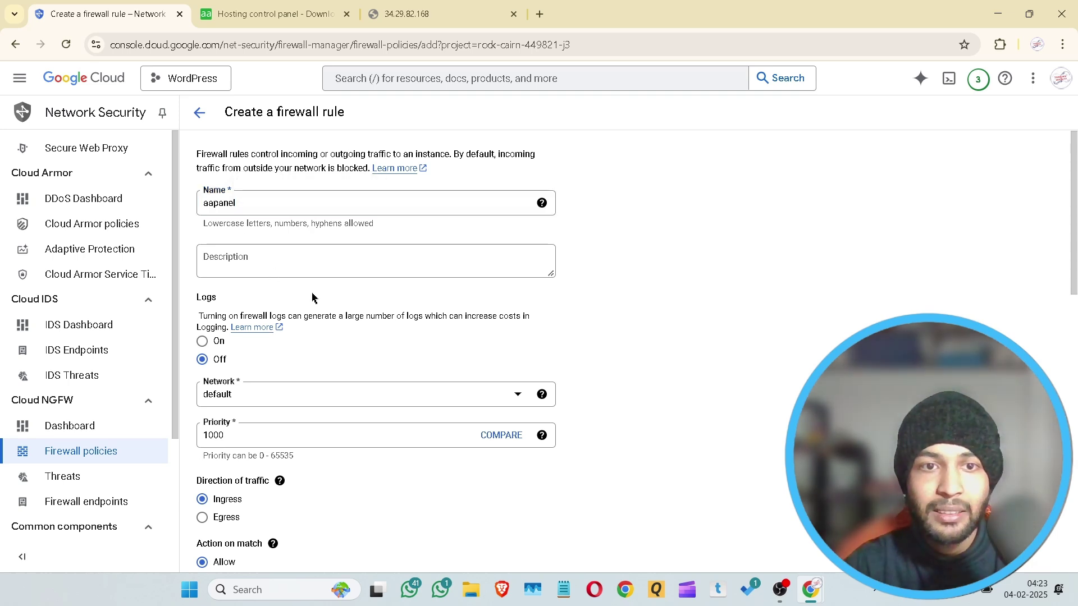
Add aapanel as the target tag of the firewall rule under the specified target tags.
scroll(337, 345, "down", 4)
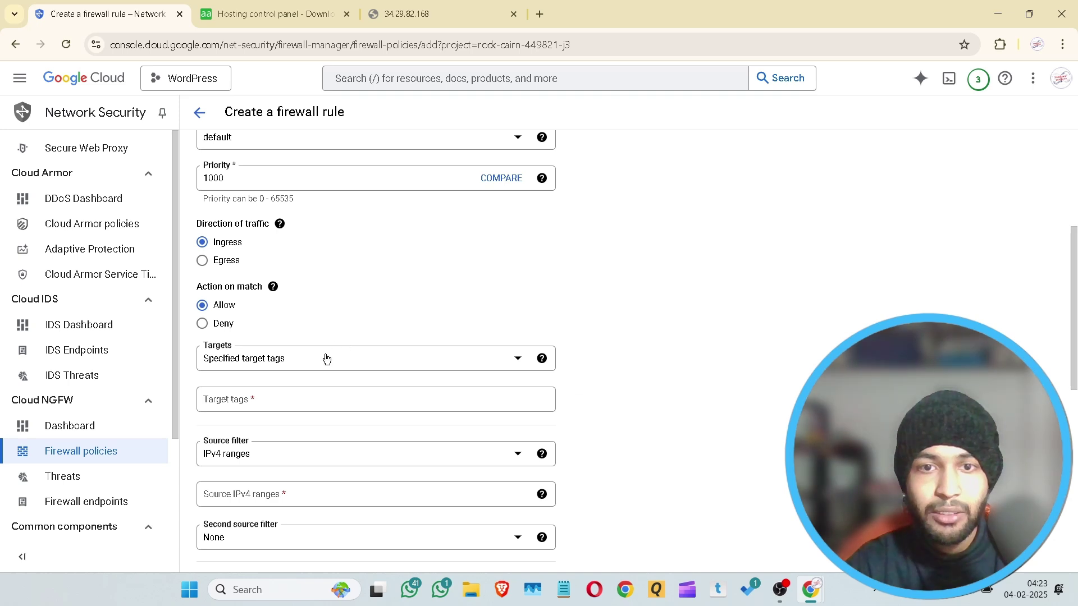
scroll(376, 348, "down", 1)
scroll(904, 309, "down", 1)
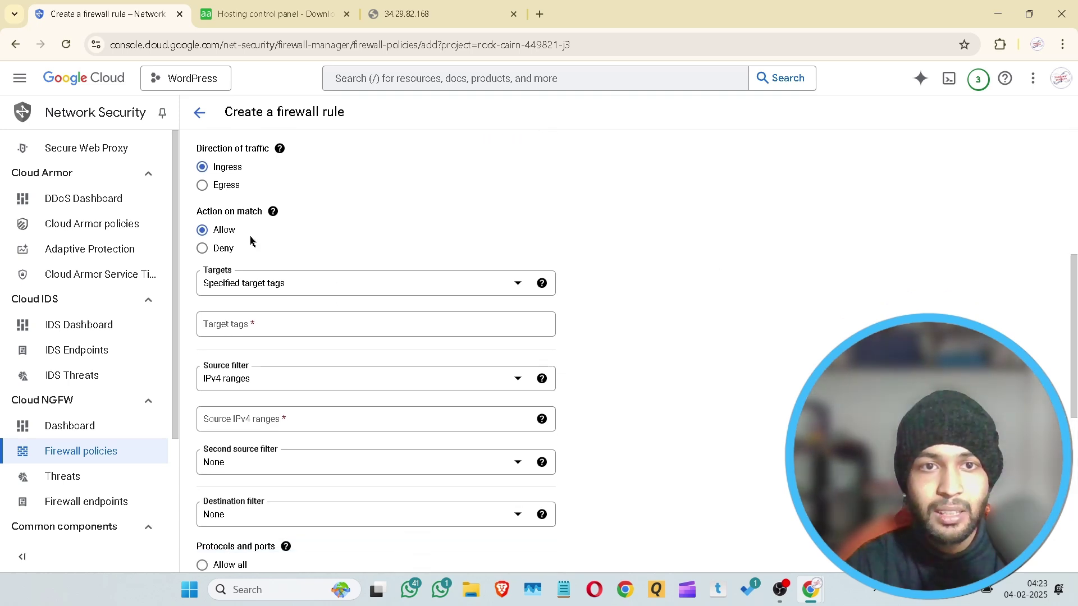
left_click(256, 328)
type("aapanel")
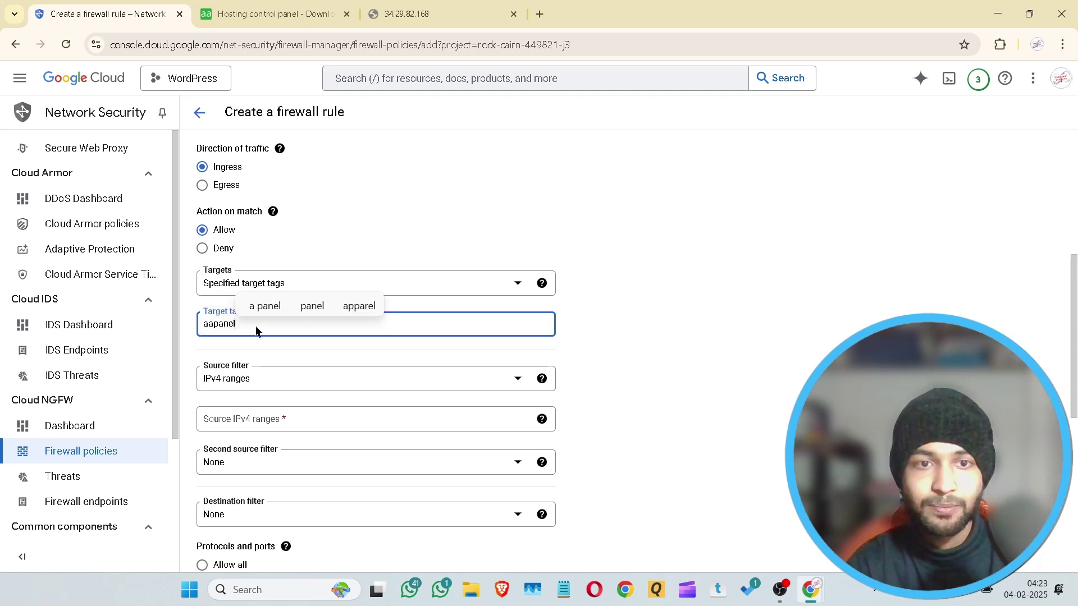
key("Return")
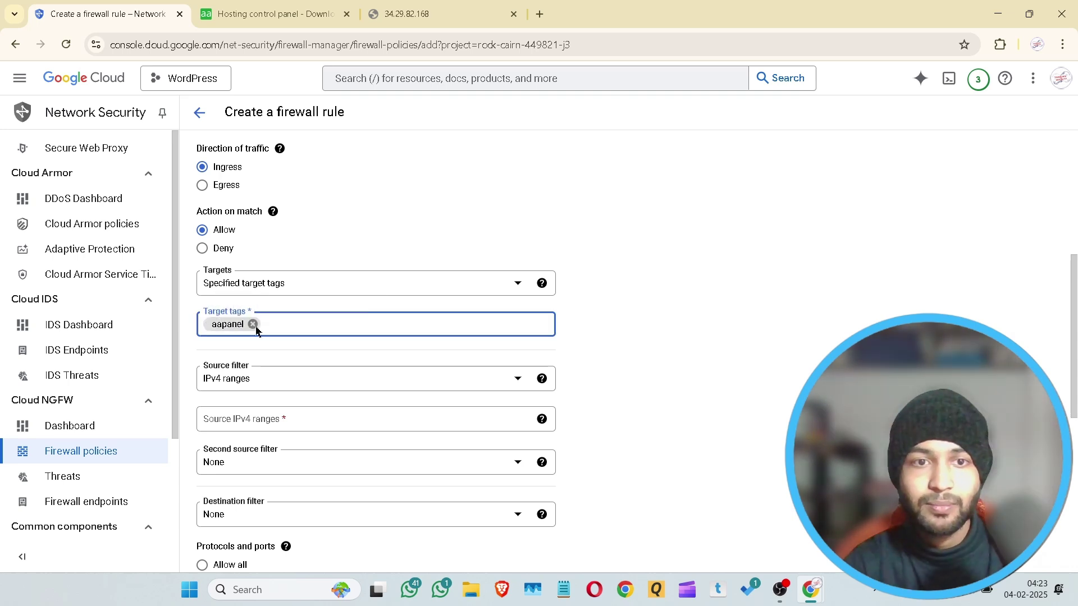
Allow all protocols and ports for the firewall rule and try to create it.
scroll(269, 350, "down", 6)
scroll(270, 351, "up", 5)
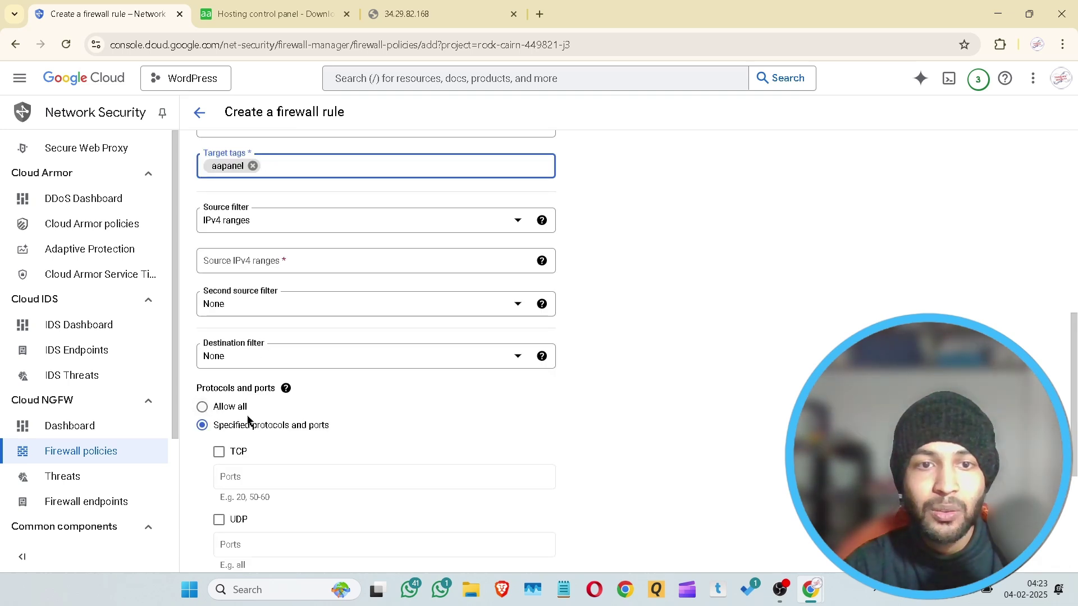
left_click(286, 388)
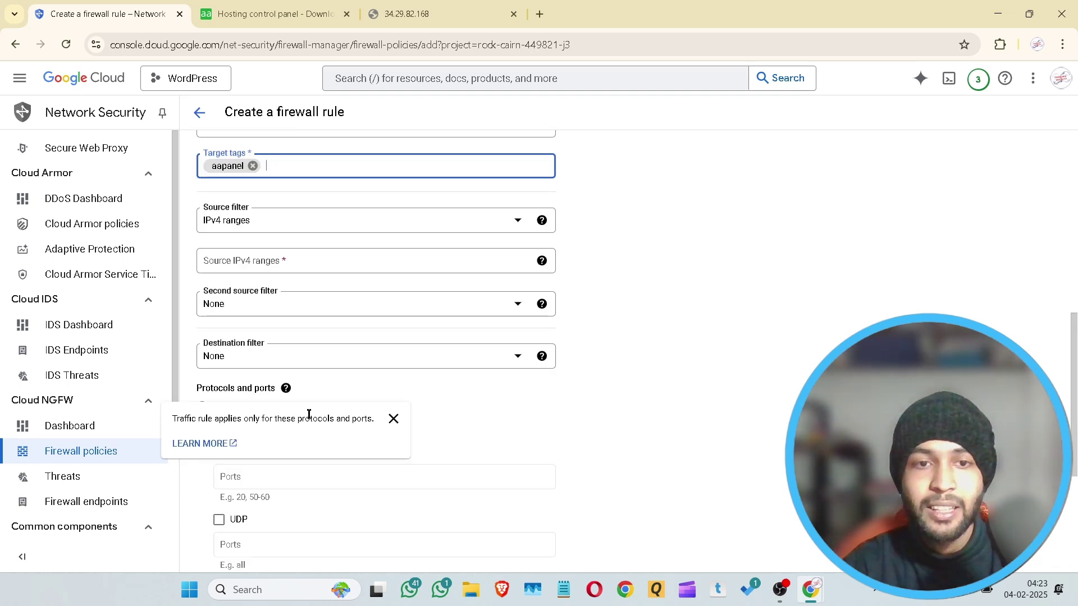
left_click(395, 418)
left_click(202, 406)
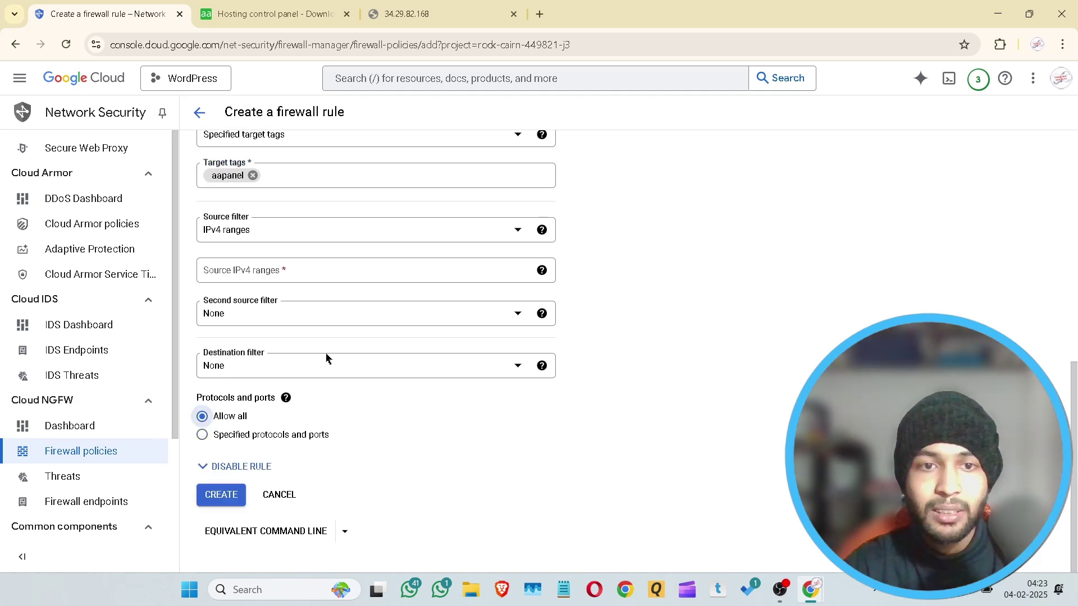
left_click(224, 495)
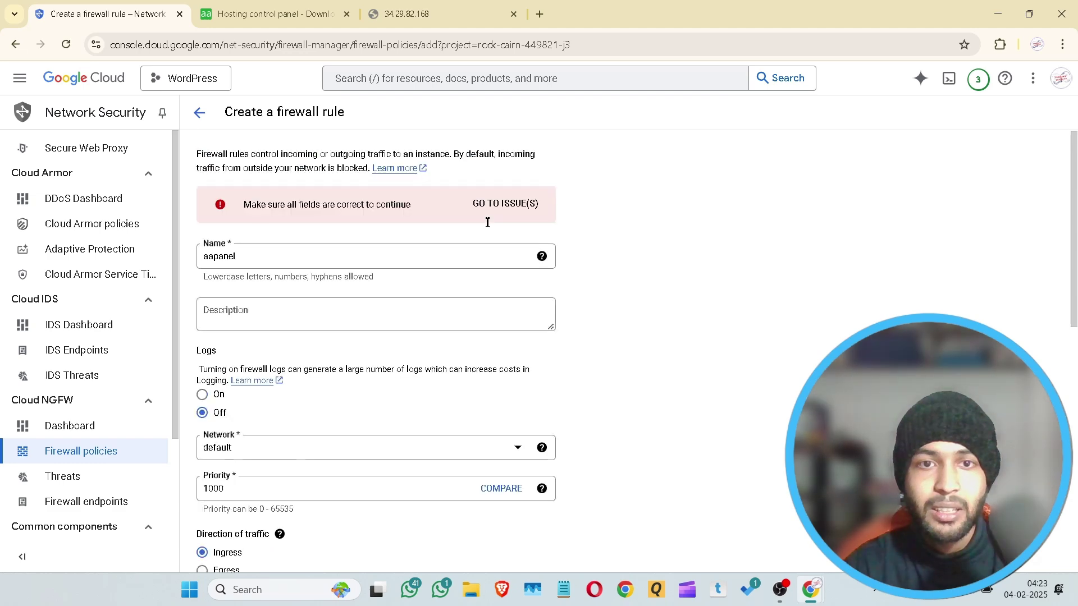
Set the rule's source IPv4 range to 0.0.0.0/0 and create the firewall rule.
scroll(438, 402, "down", 10)
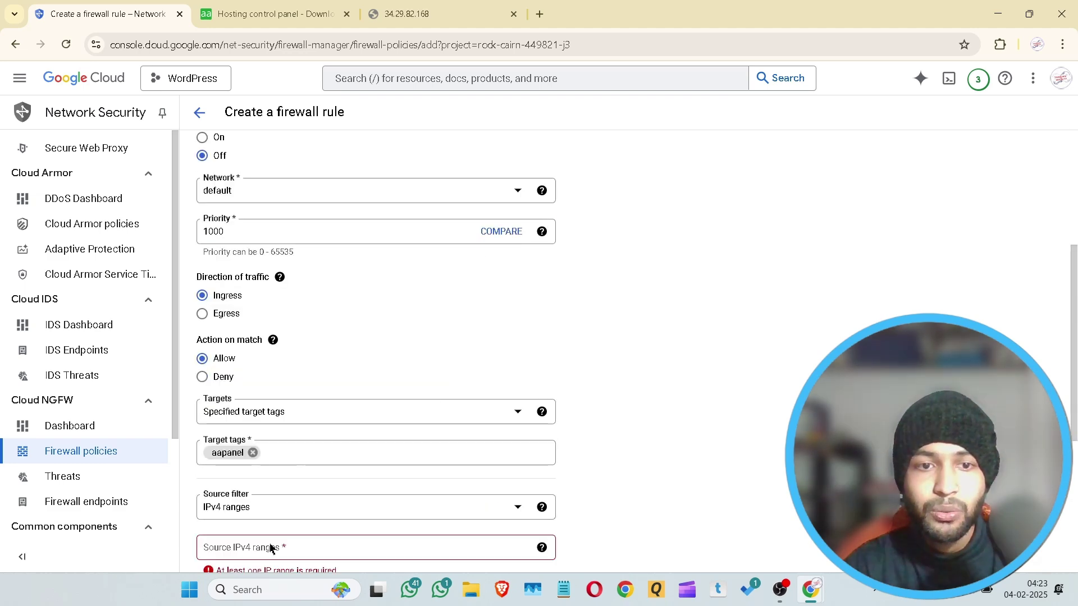
left_click(267, 262)
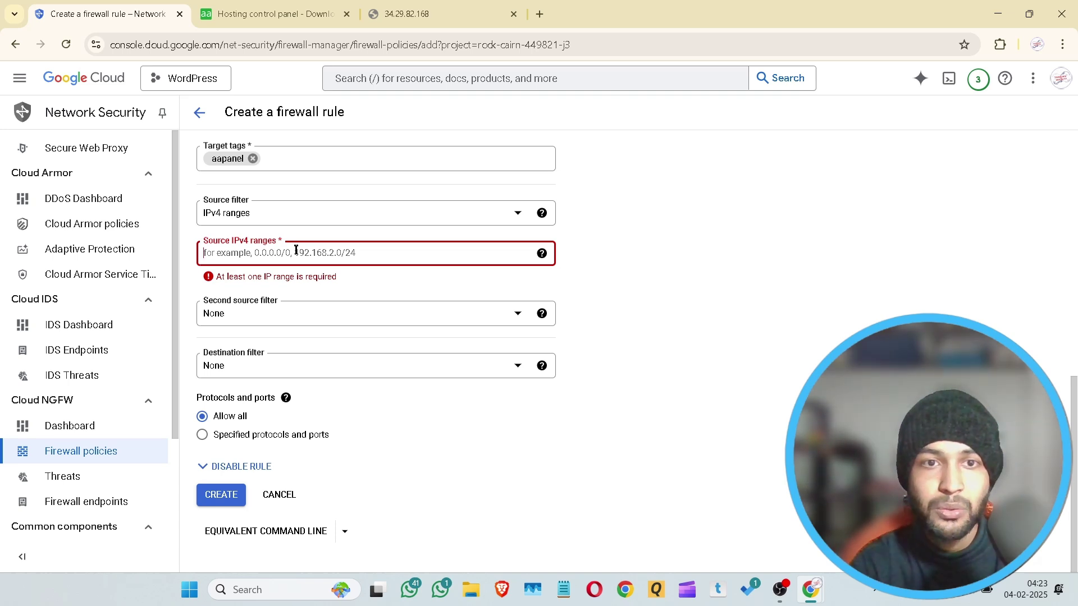
type("0")
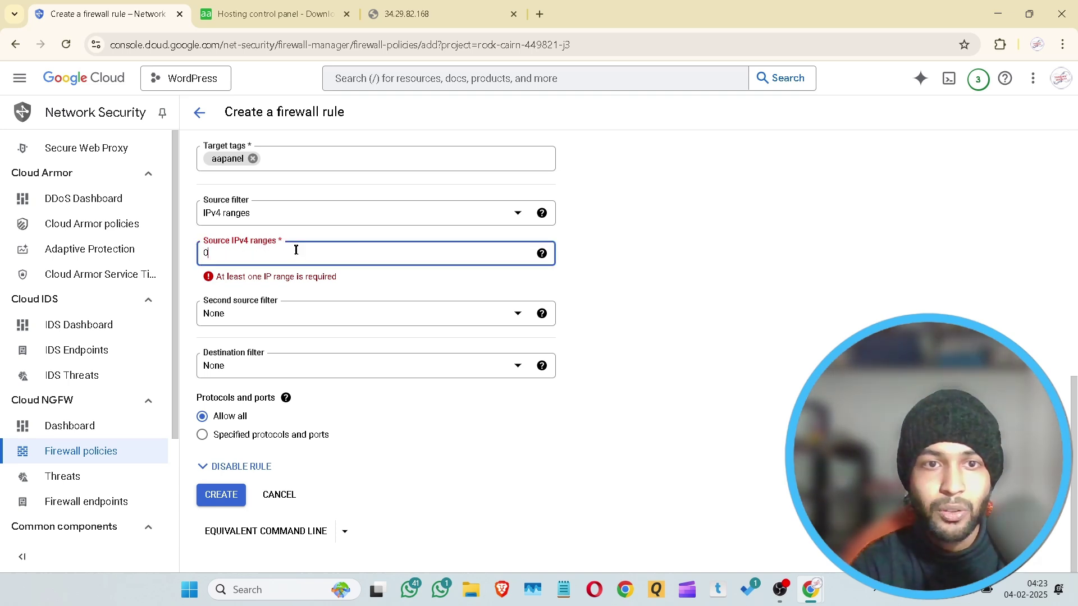
type(".0.")
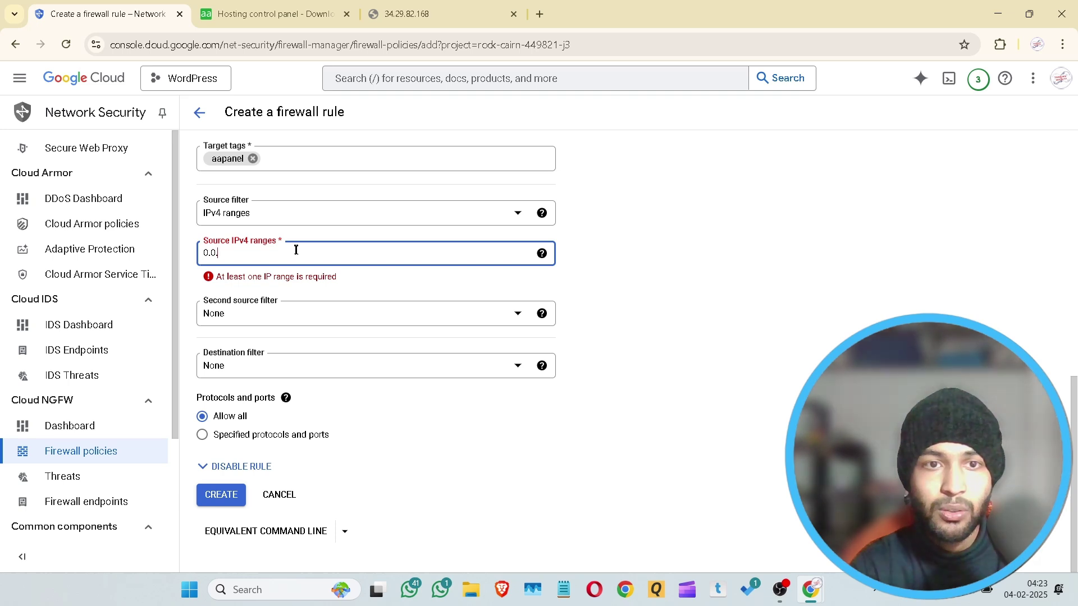
type("0.0")
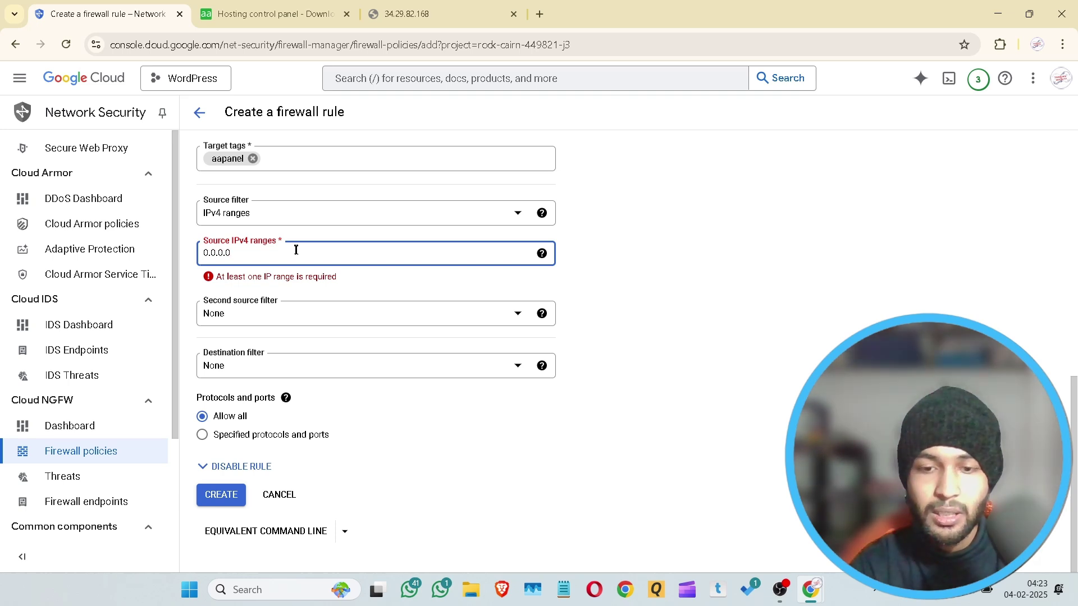
type("/")
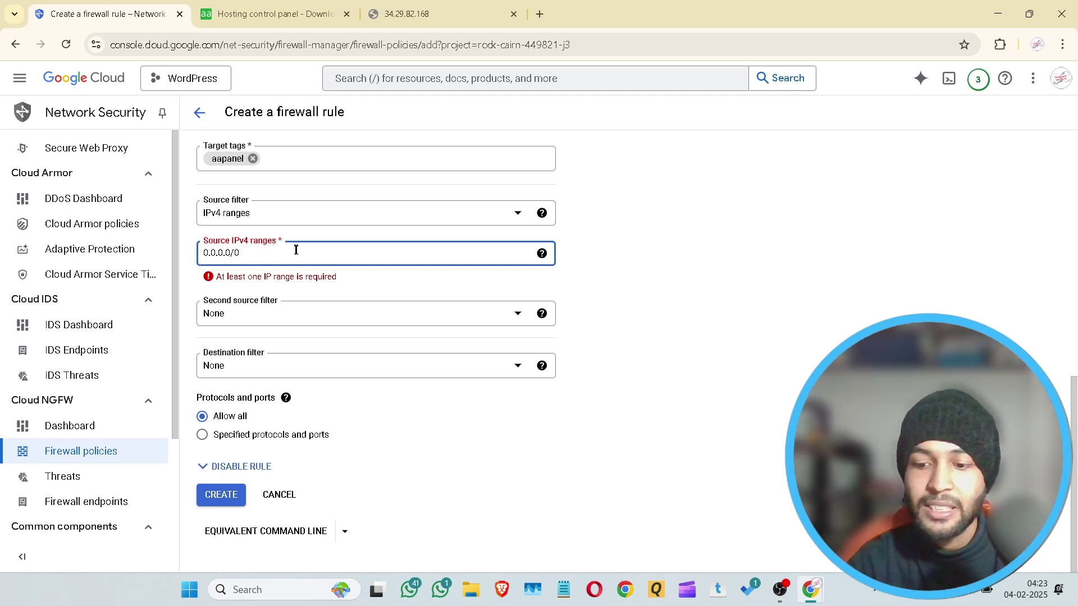
type("0")
key("Return")
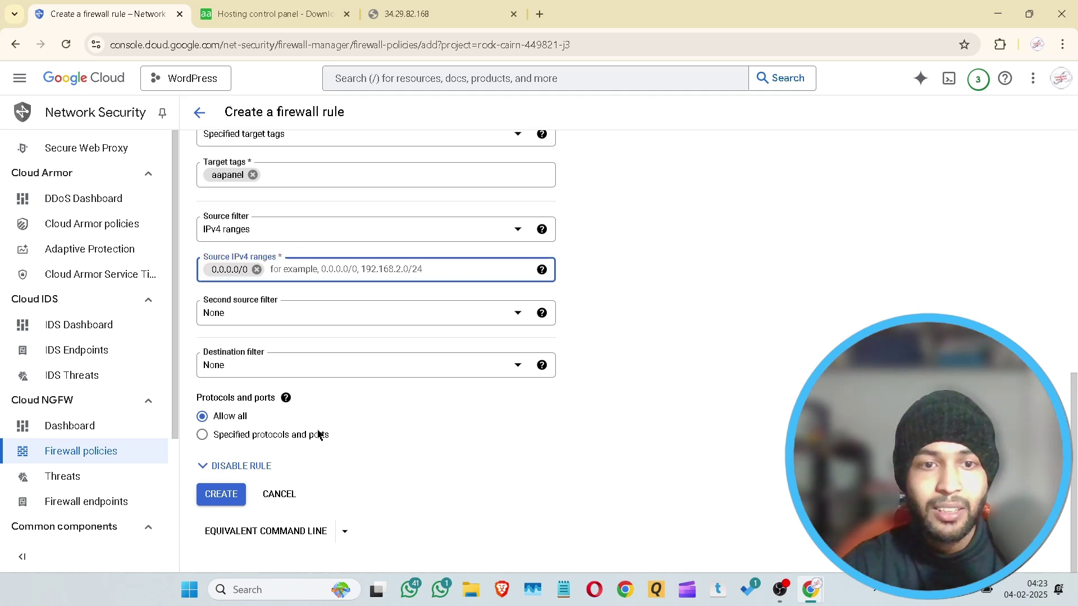
left_click(224, 497)
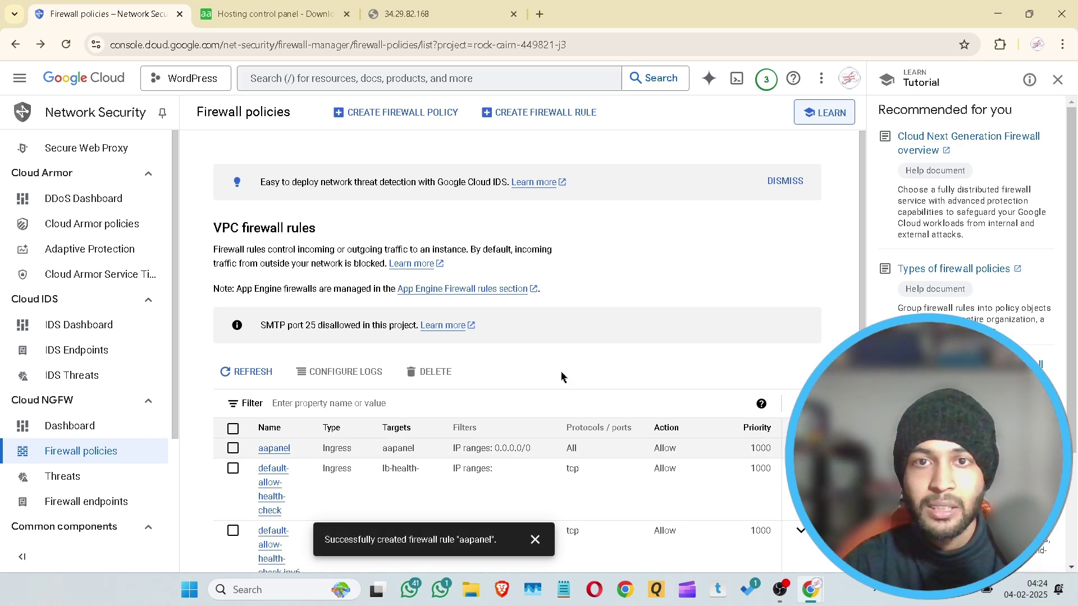
Reload the aaPanel address in its browser tab and proceed past the certificate warning to the login page.
left_click(396, 11)
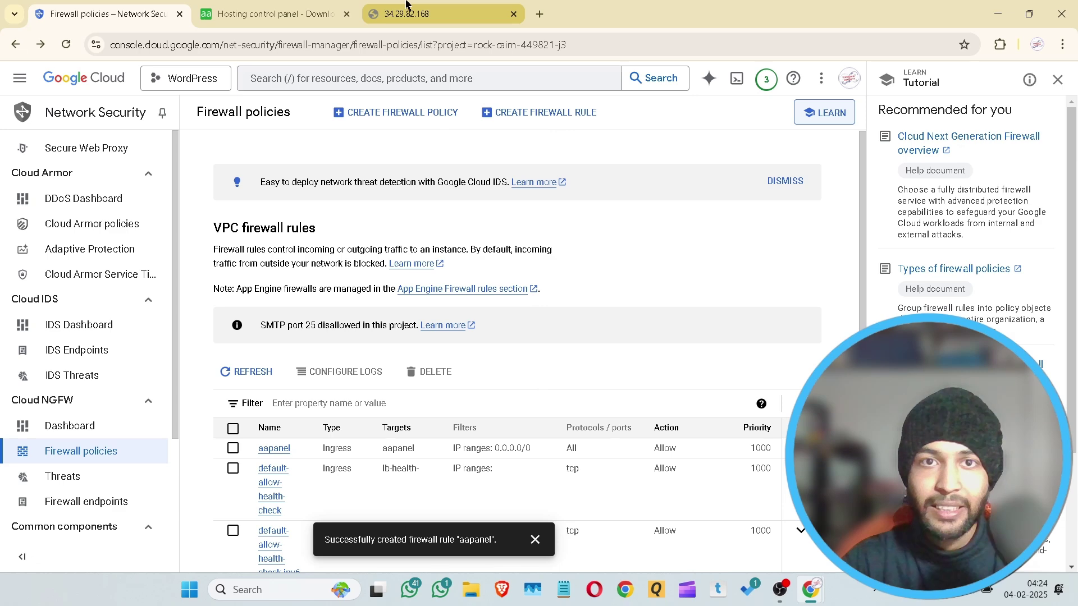
left_click(67, 45)
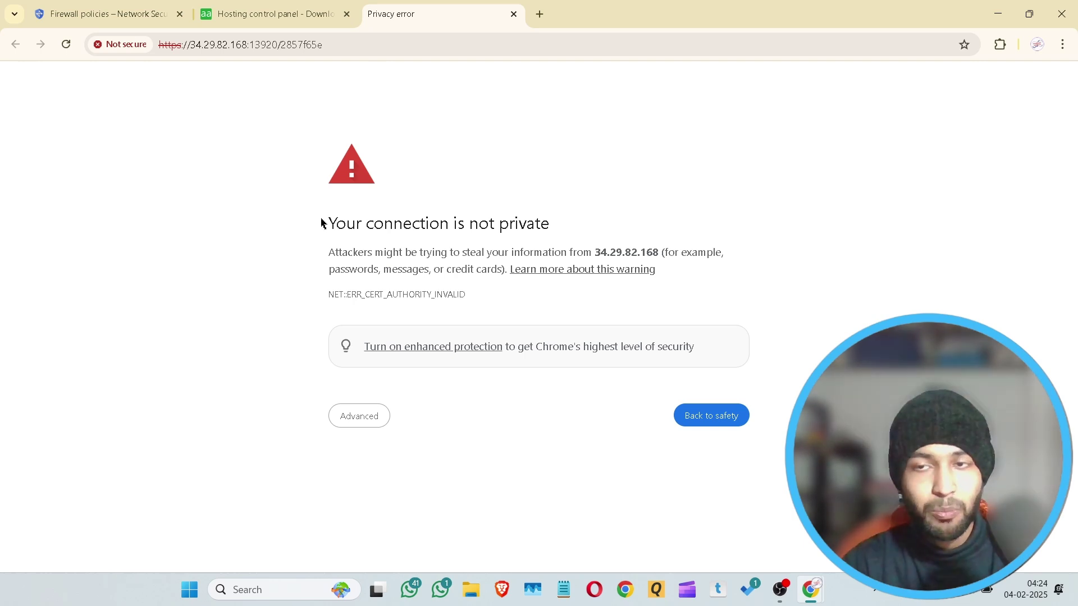
left_click(374, 415)
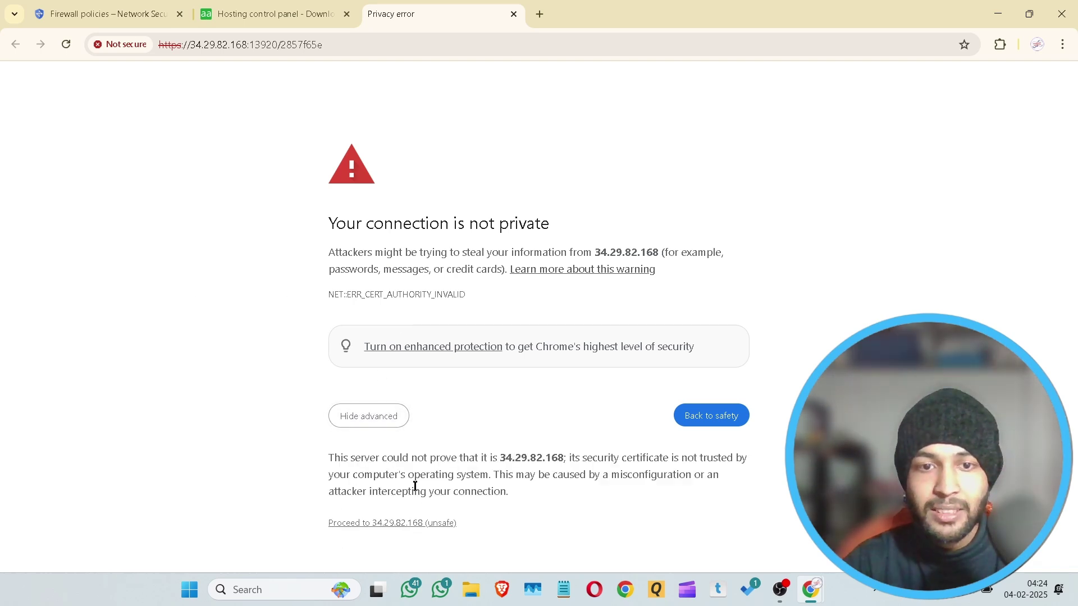
left_click(361, 529)
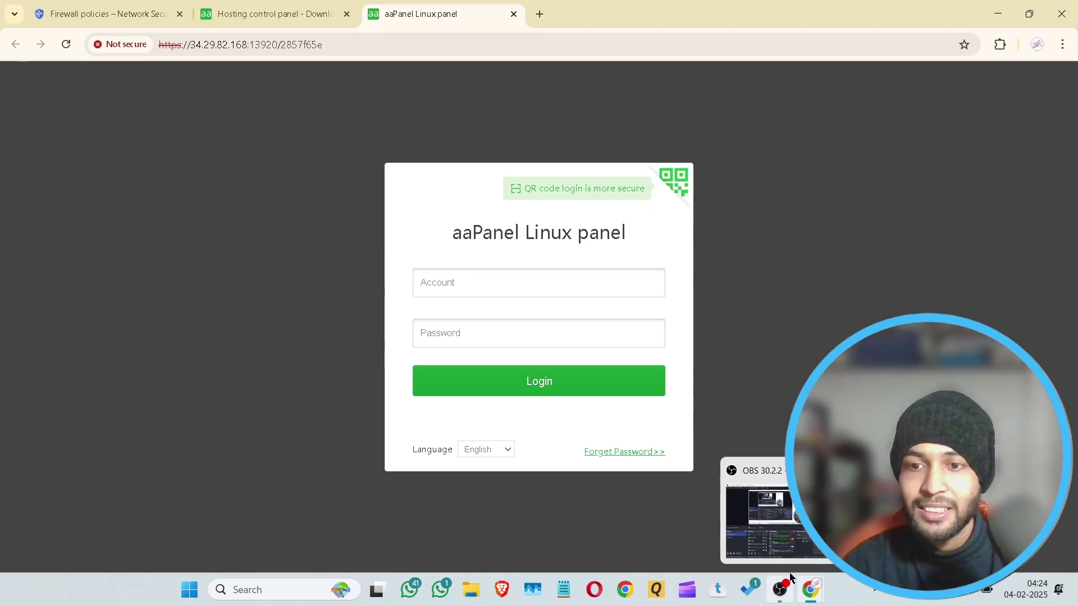
Copy the panel username from the SSH installation output into the Account field of the aaPanel login page.
mouse_move(811, 590)
left_click(837, 525)
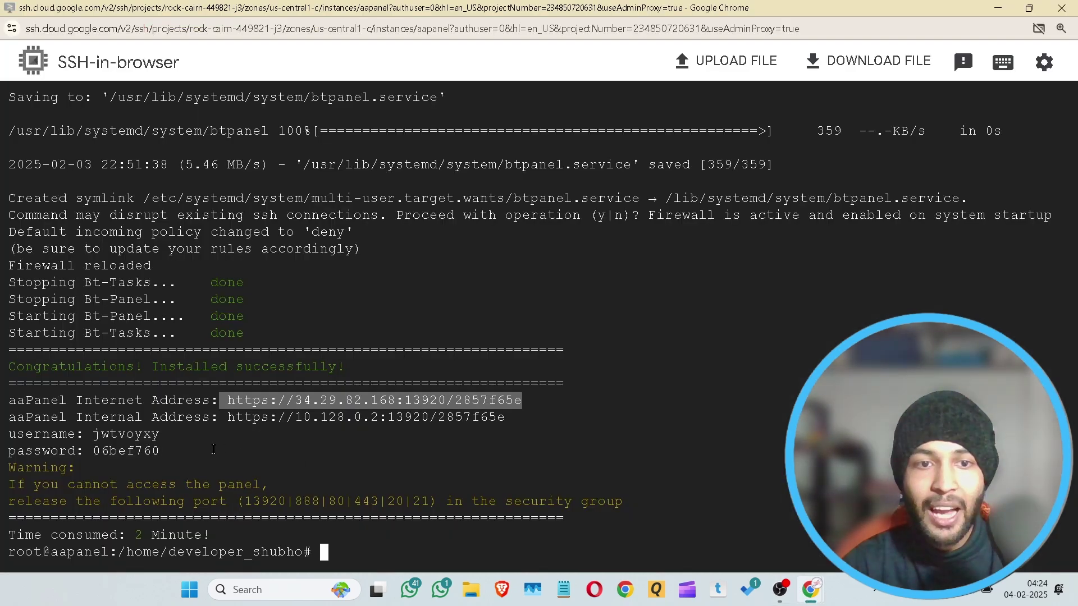
left_click_drag(93, 436, 161, 436)
mouse_move(824, 589)
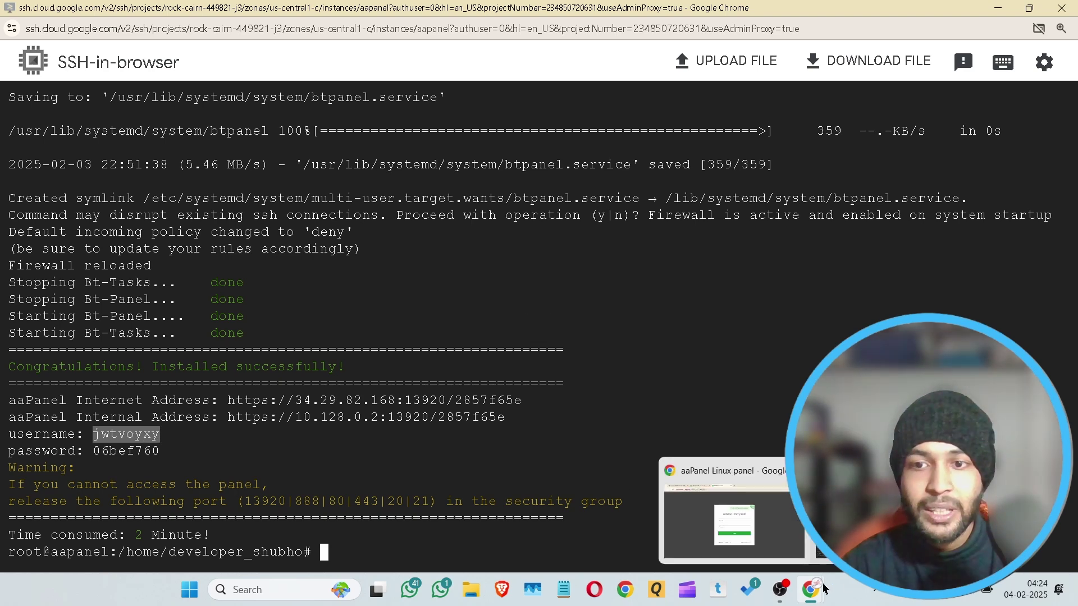
left_click(724, 534)
left_click(500, 280)
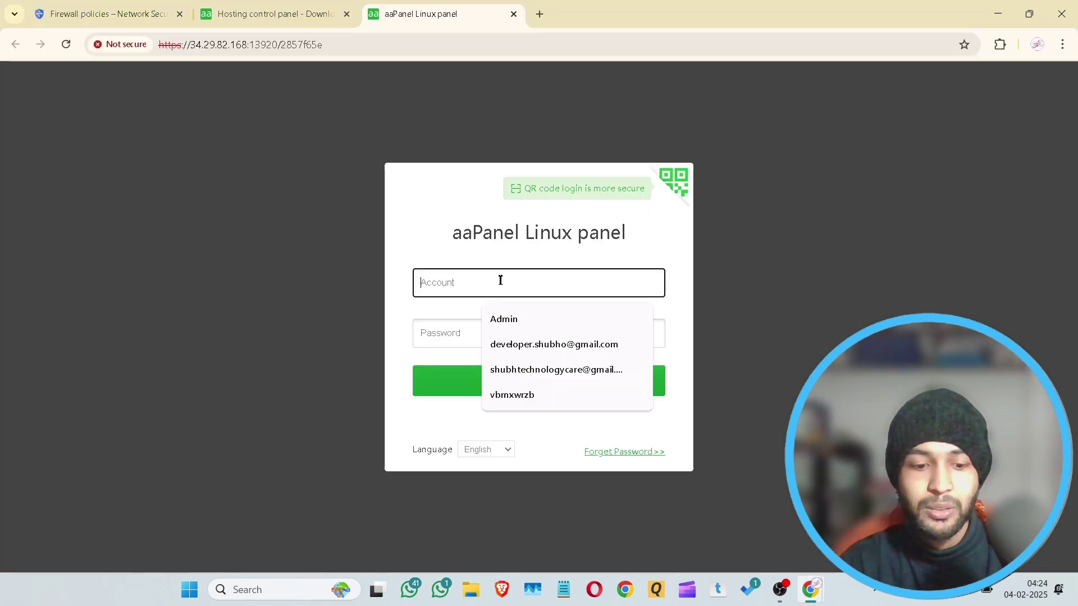
key("ctrl+v")
Copy the panel password from the SSH installation output into the Password field and log in to aaPanel.
mouse_move(838, 580)
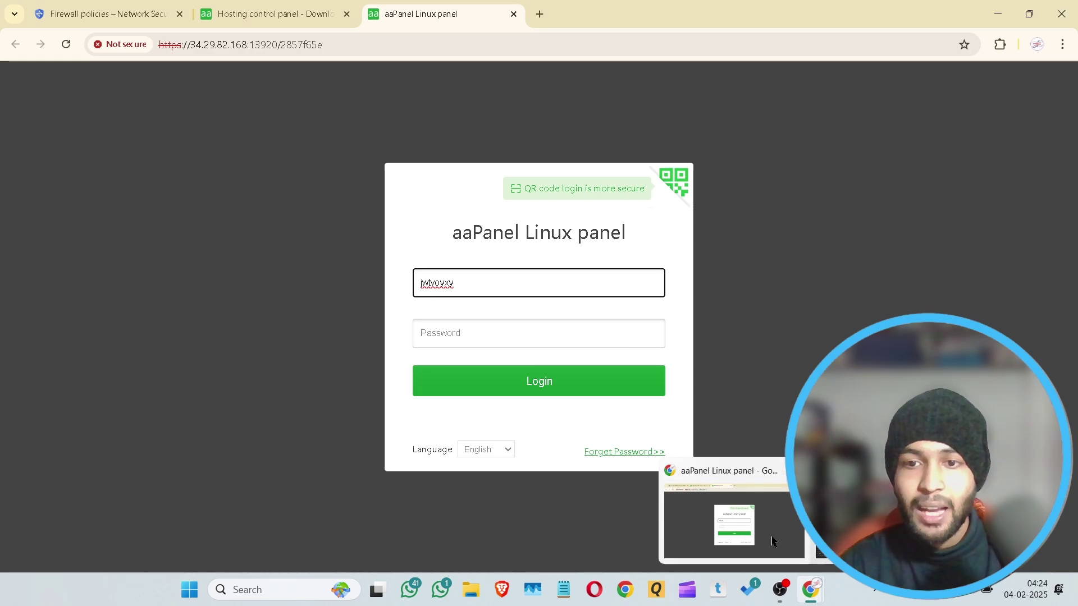
left_click(896, 506)
left_click_drag(93, 452, 163, 451)
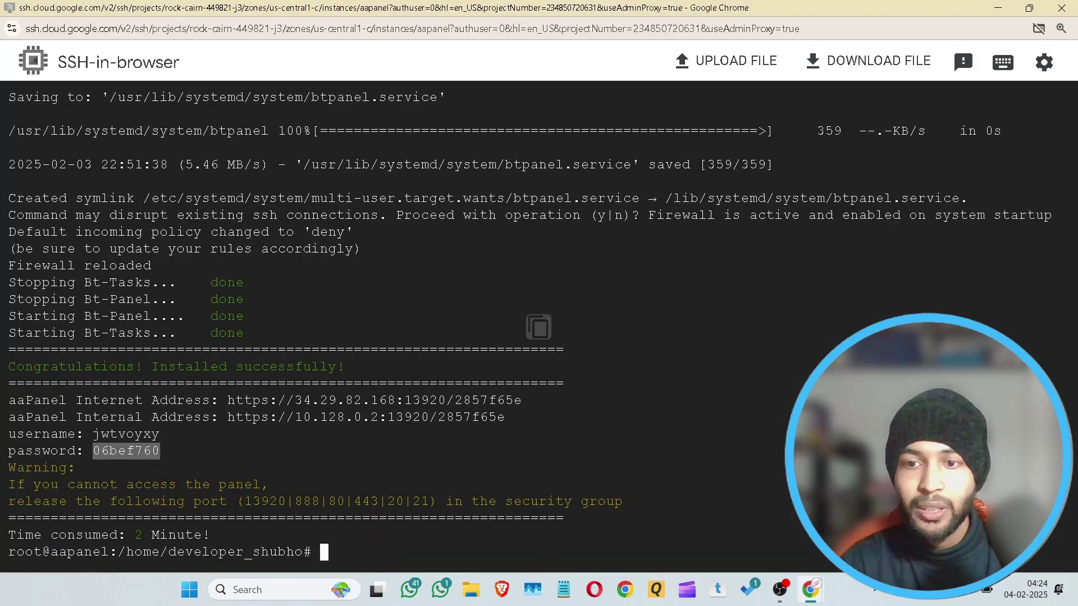
mouse_move(816, 580)
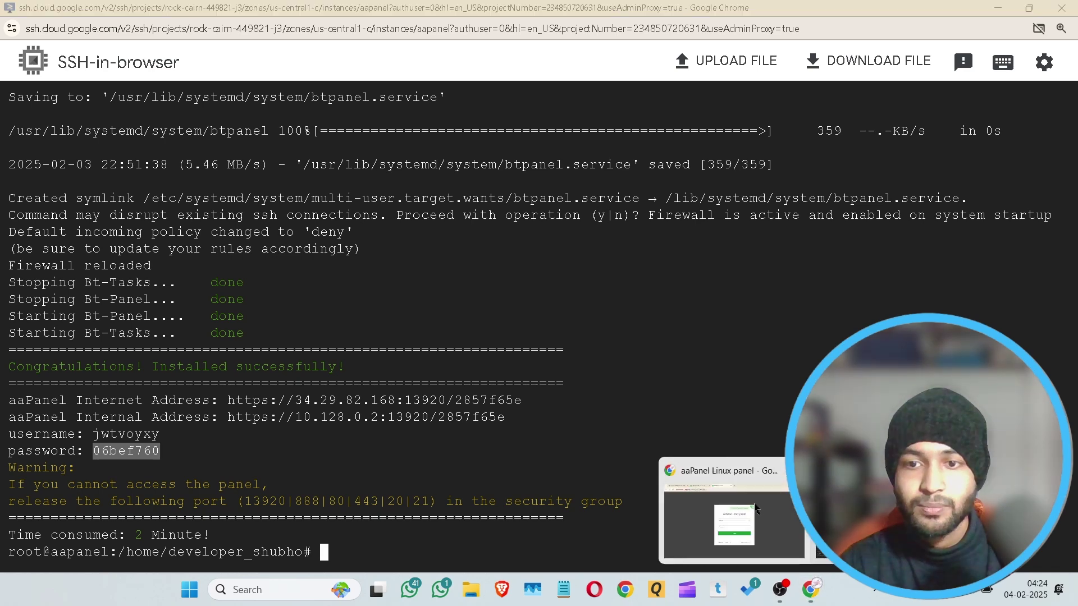
left_click(733, 525)
left_click(499, 338)
right_click(499, 339)
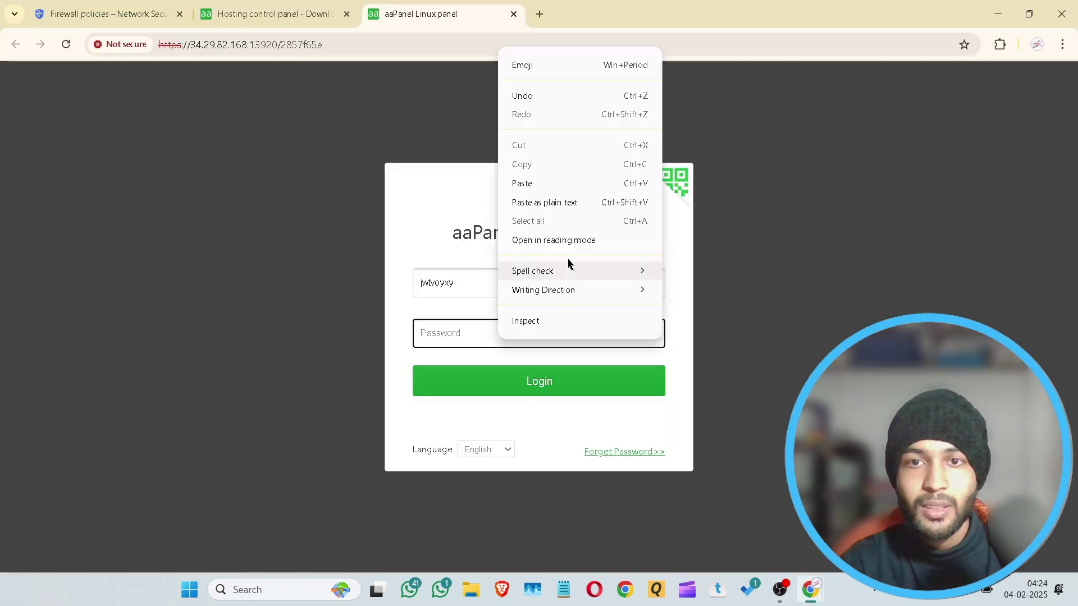
left_click(524, 184)
left_click(507, 378)
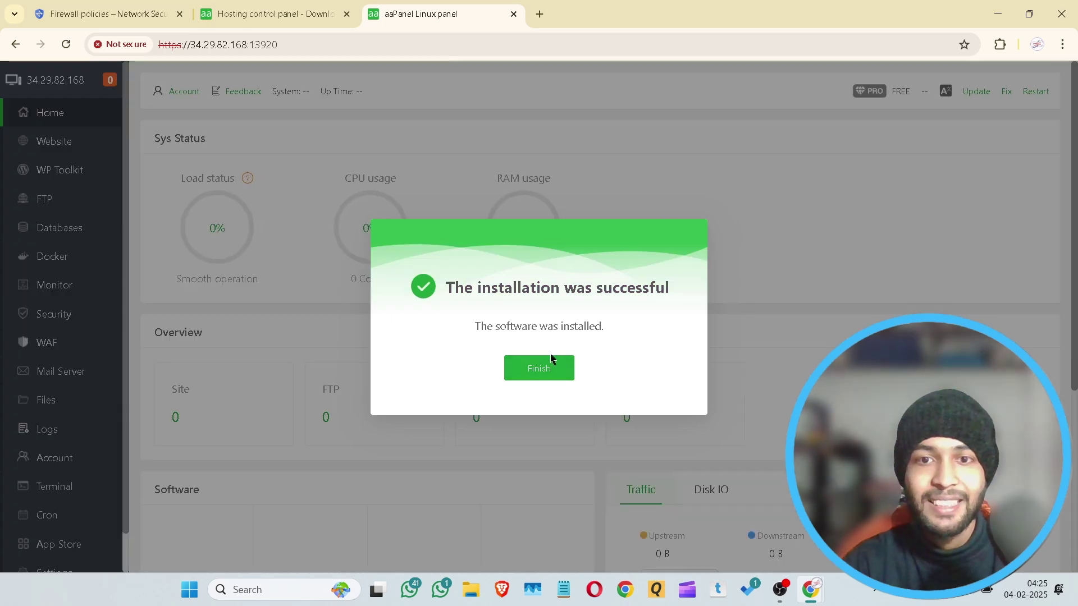
Finish the installation notice and quick-install the recommended LNMP package with Nginx 1.24, MySQL 5.7, PHP 8.3, Pure-Ftpd 1.0.49 and phpMyAdmin 5.2, closing the task list.
left_click(539, 369)
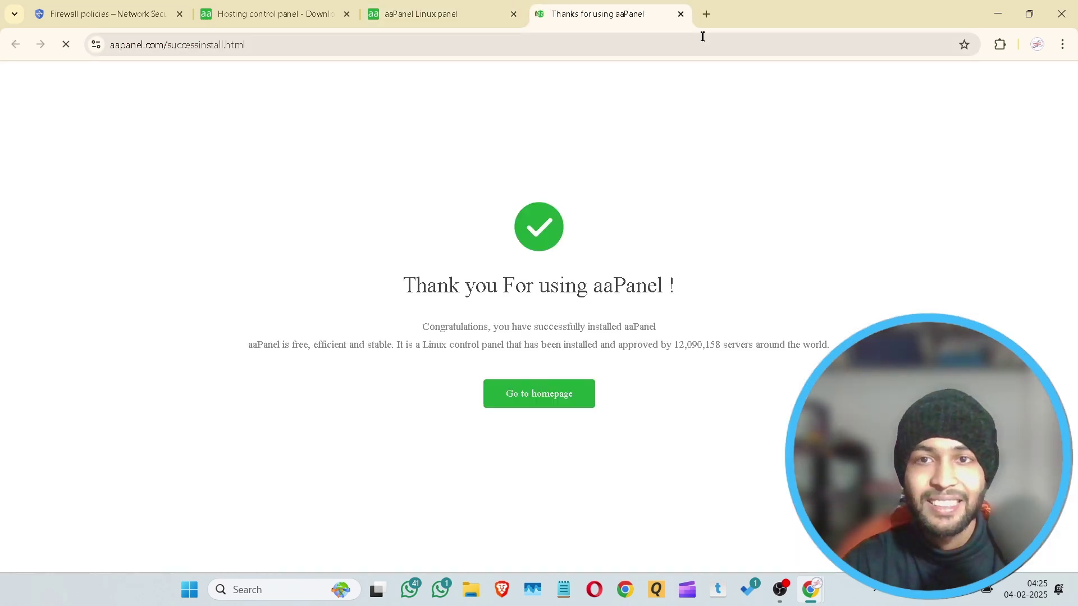
left_click(682, 14)
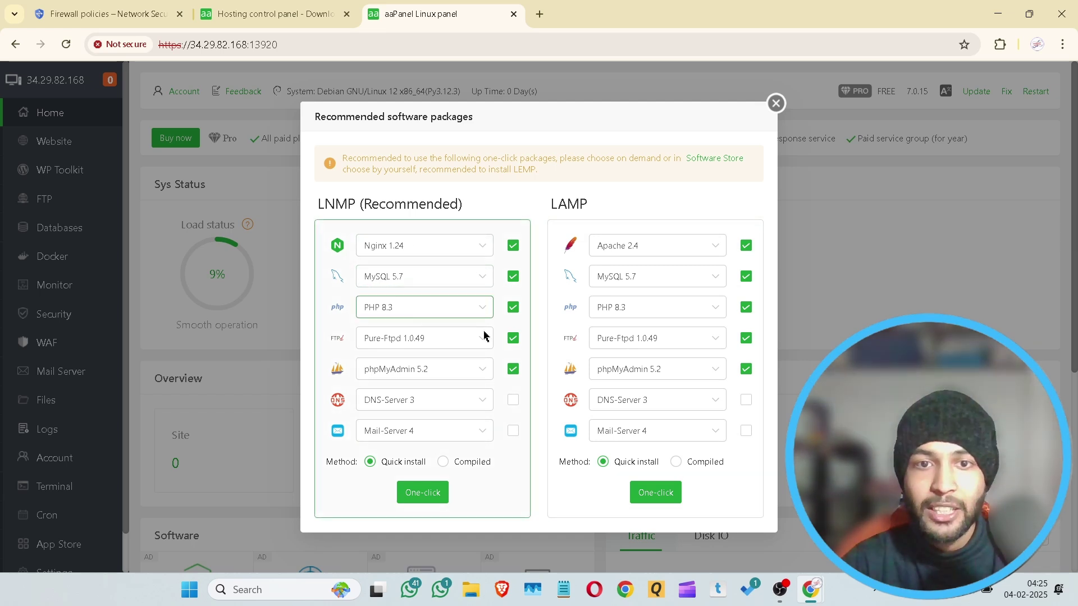
left_click(423, 494)
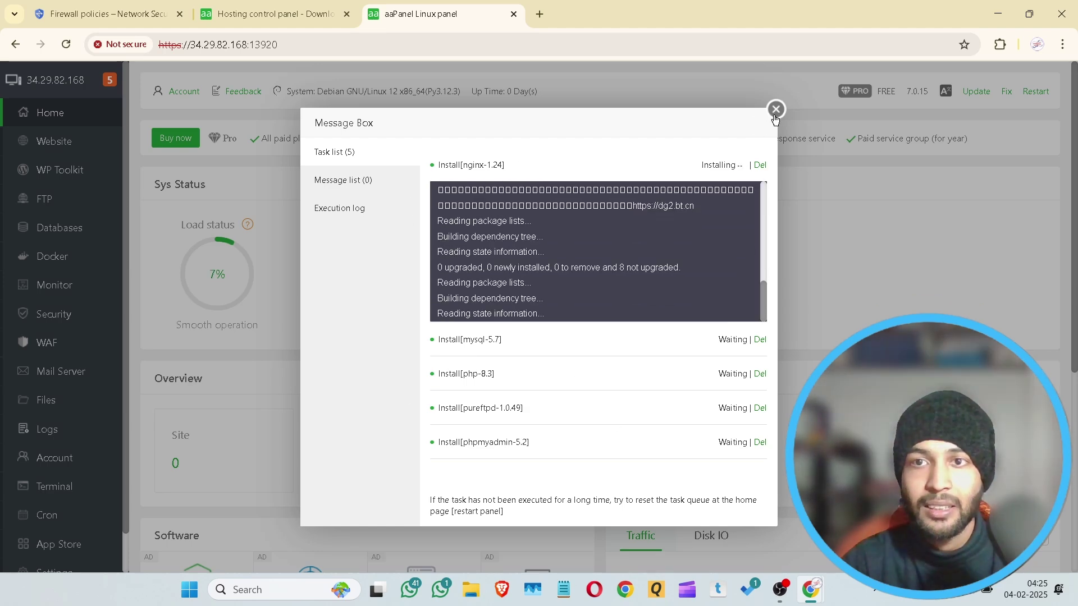
left_click(777, 110)
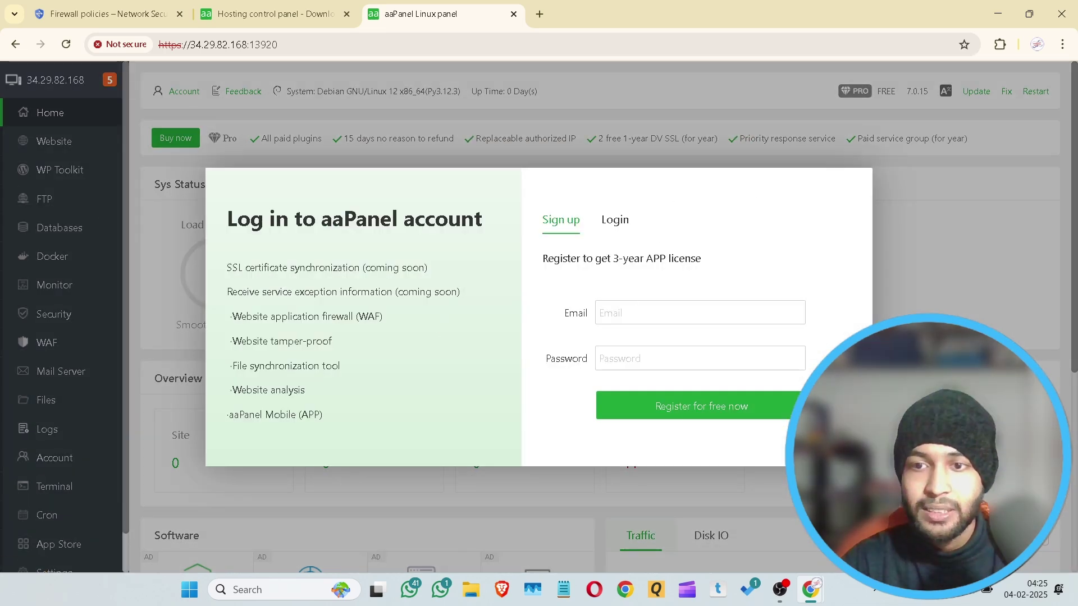
View the login form of the aaPanel account prompt, dismiss the prompt and look over the Home dashboard.
left_click(617, 224)
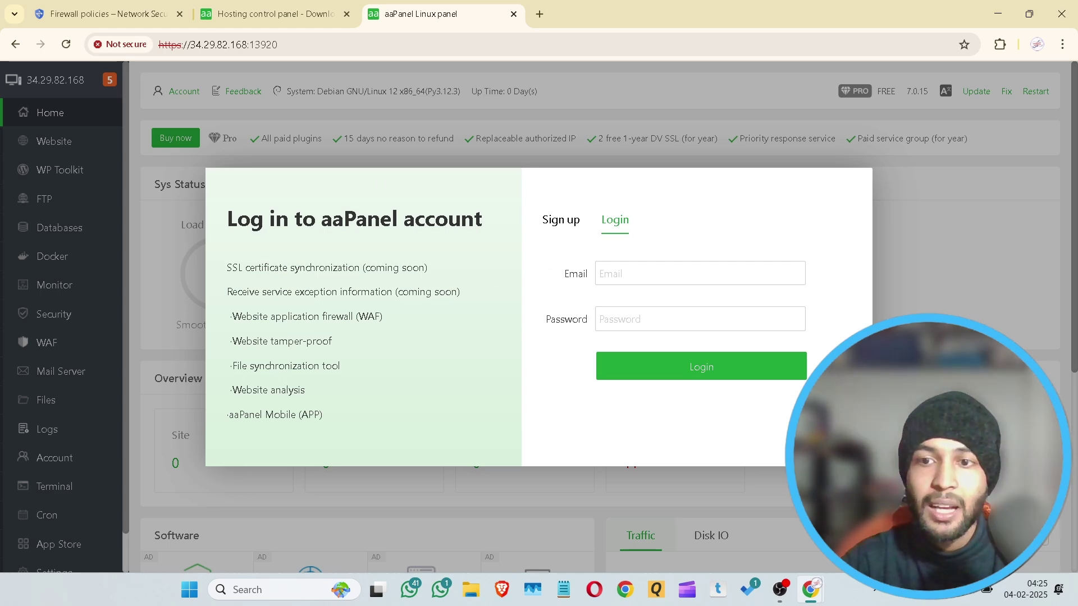
key("Escape")
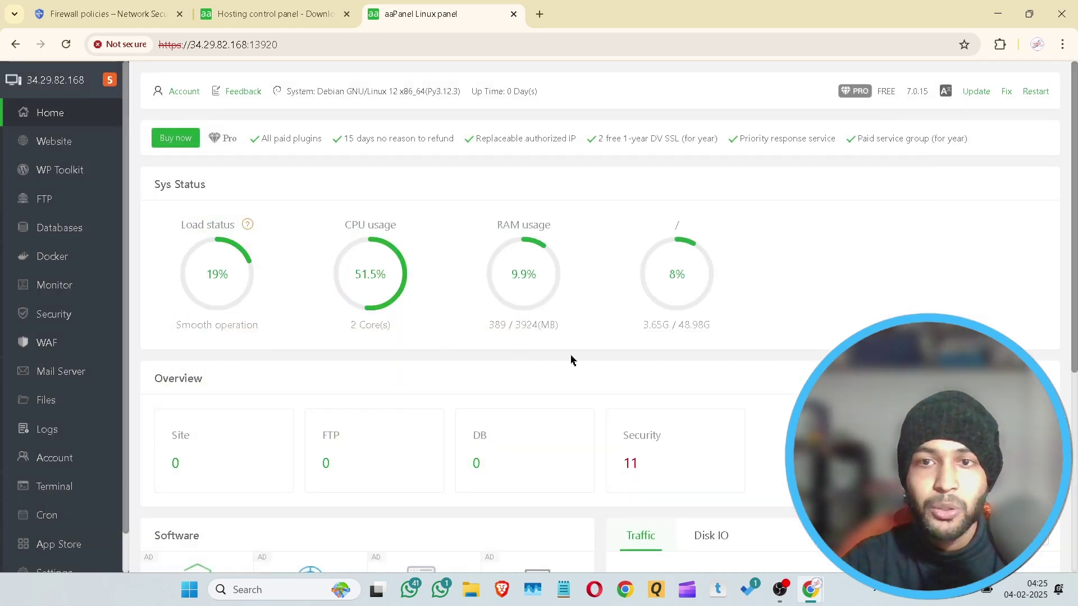
scroll(532, 319, "down", 5)
scroll(819, 130, "up", 5)
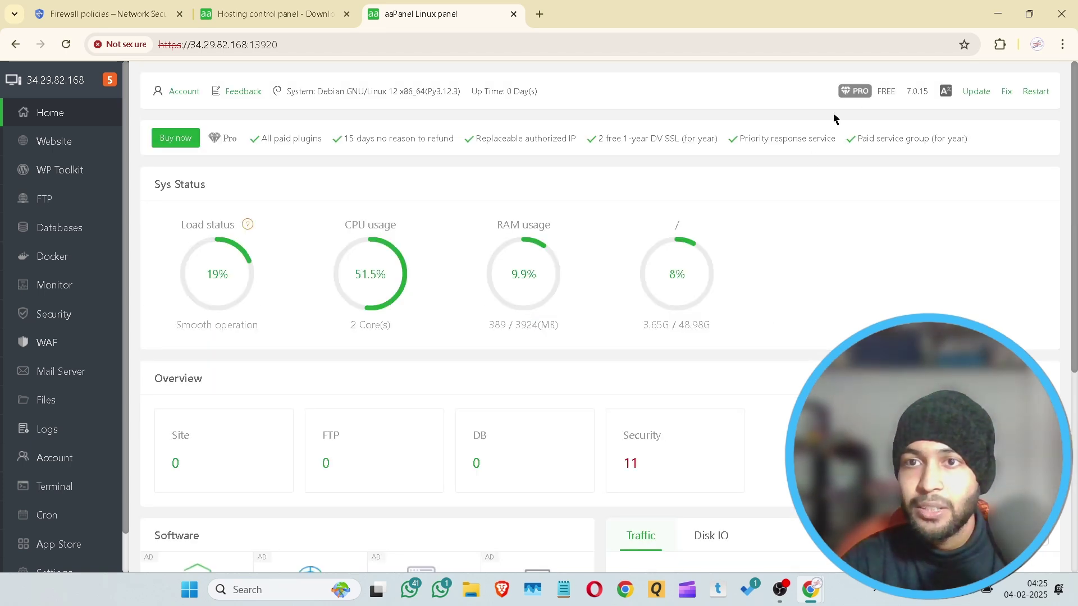
Open the panel's local server terminal, try the bt command on a cleared screen, and close the terminal session.
scroll(14, 455, "down", 1)
left_click(42, 451)
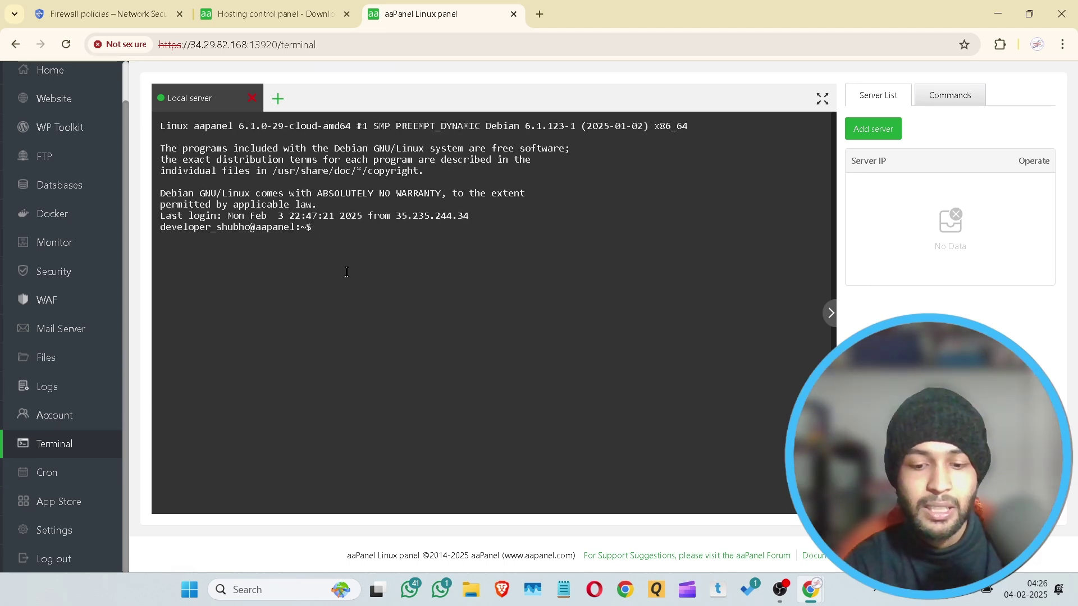
type("clear")
key("Return")
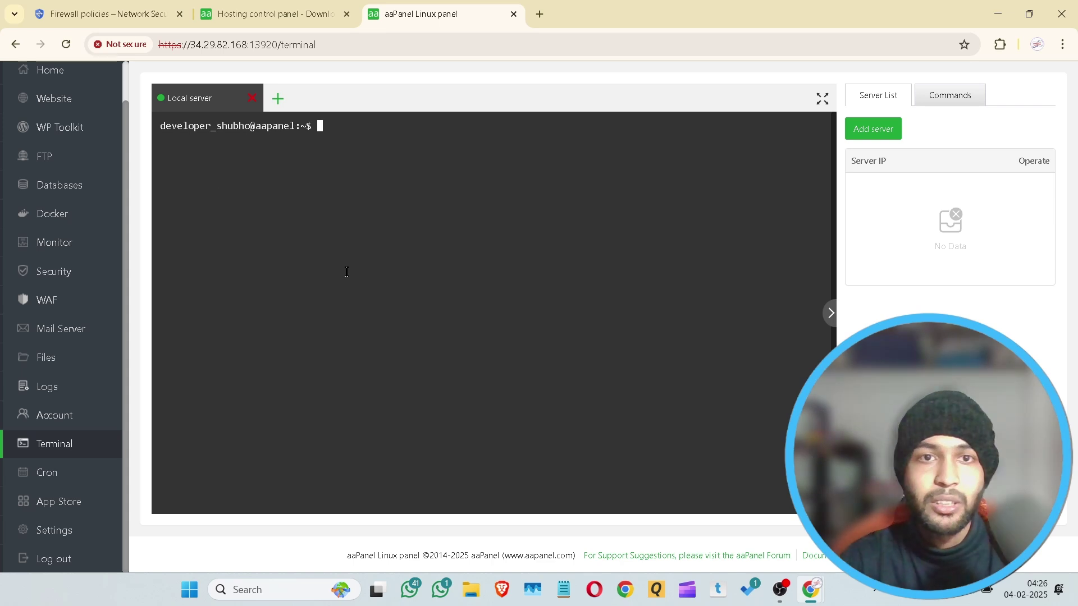
type("bt")
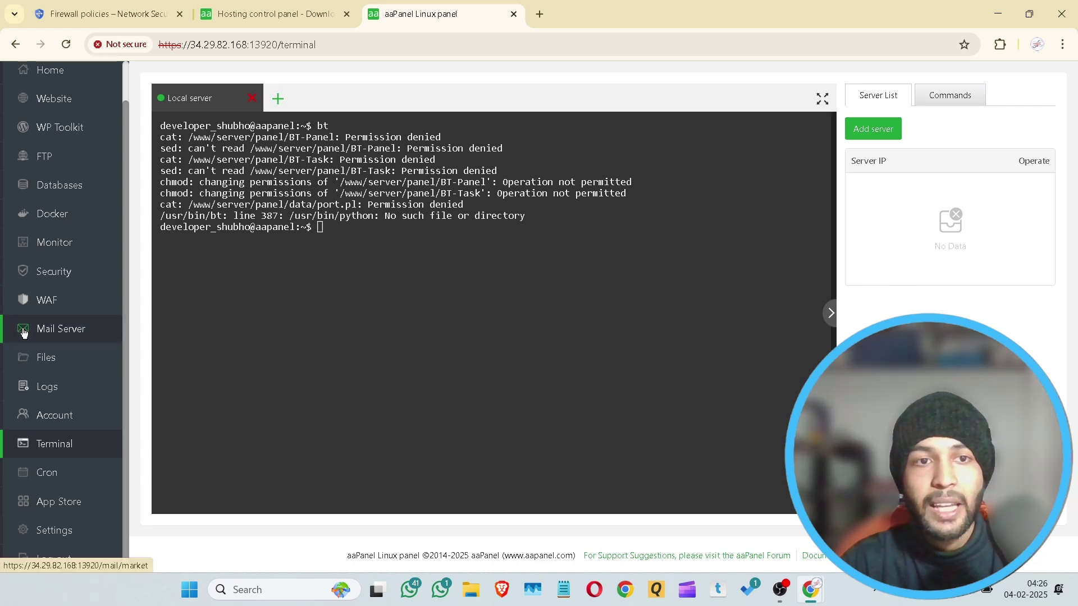
scroll(94, 346, "up", 1)
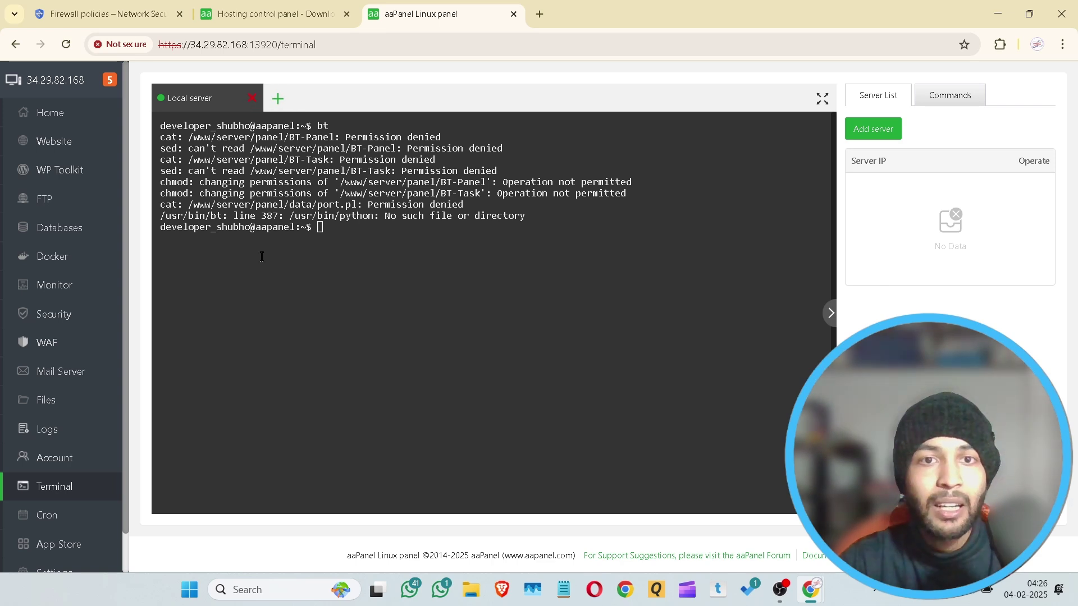
left_click(252, 98)
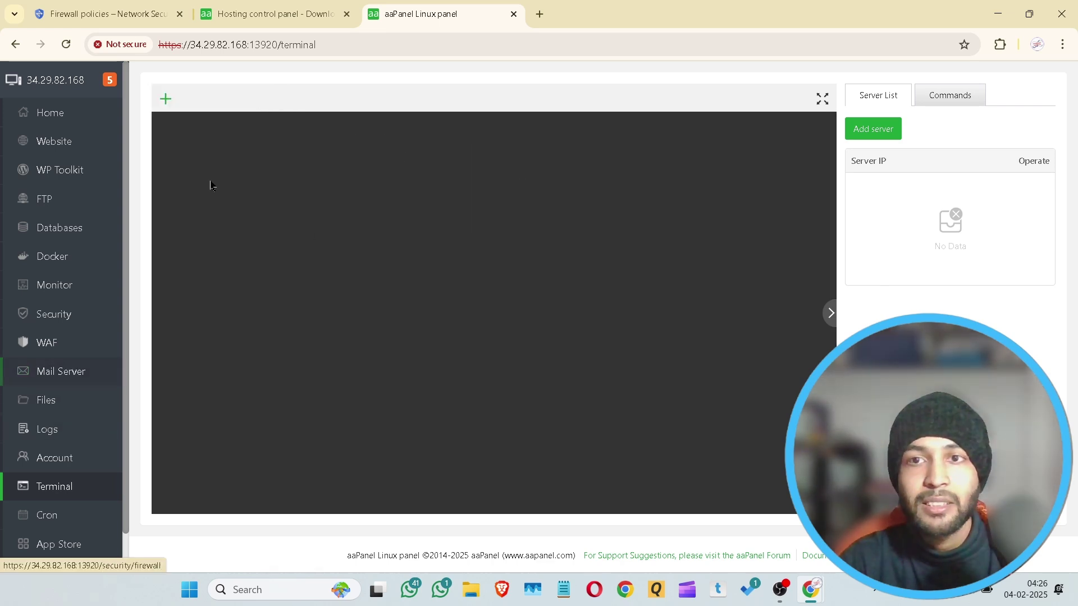
Look through the Mail Server settings, the App Store's official app list, the System Monitor page and the FTP Manager.
left_click(46, 378)
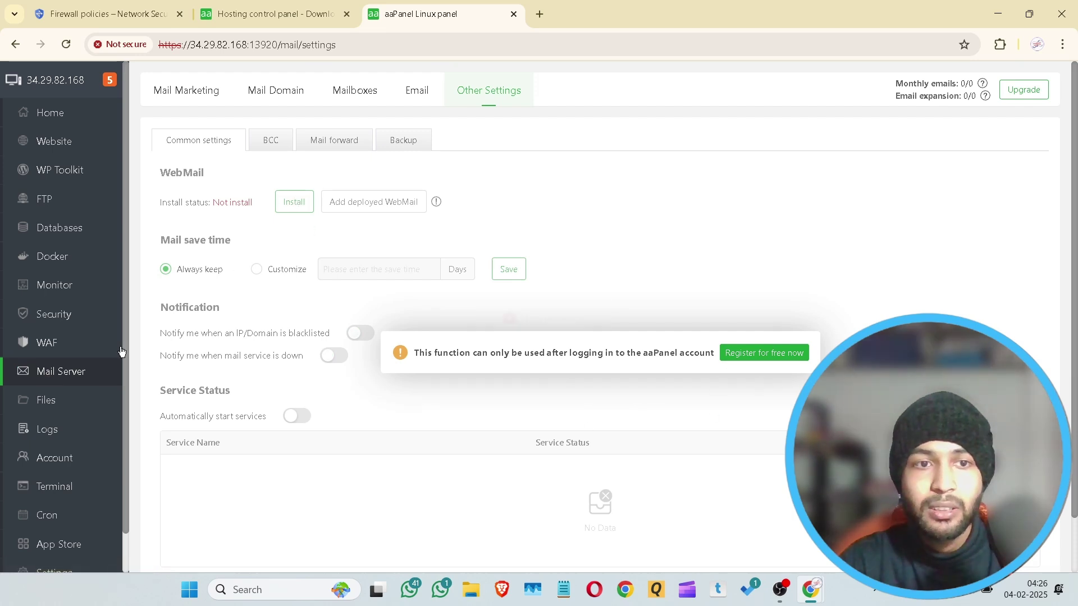
left_click(55, 545)
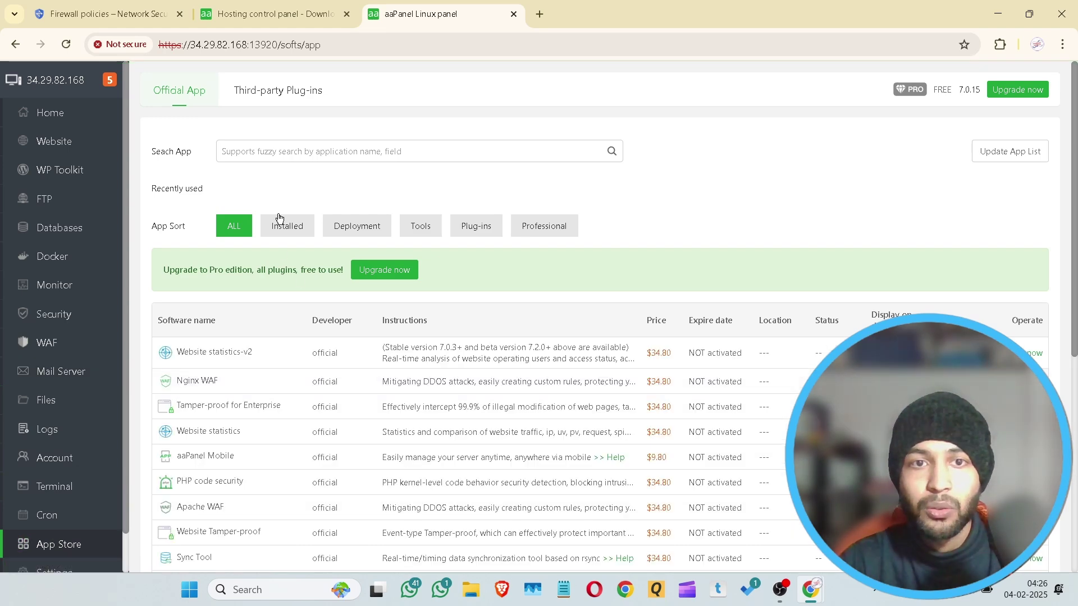
scroll(325, 449, "down", 6)
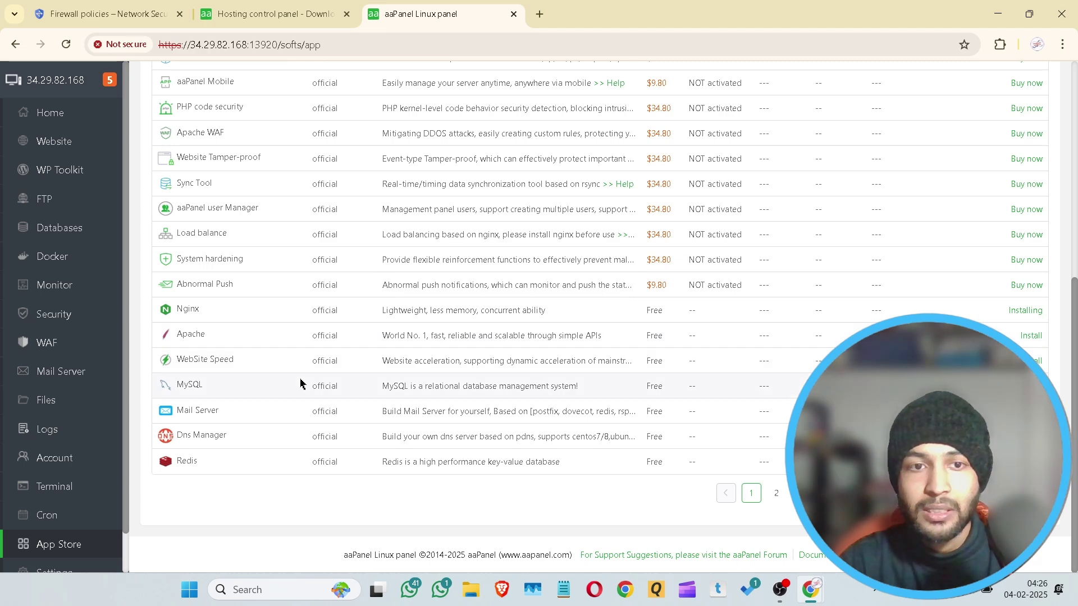
scroll(301, 380, "up", 6)
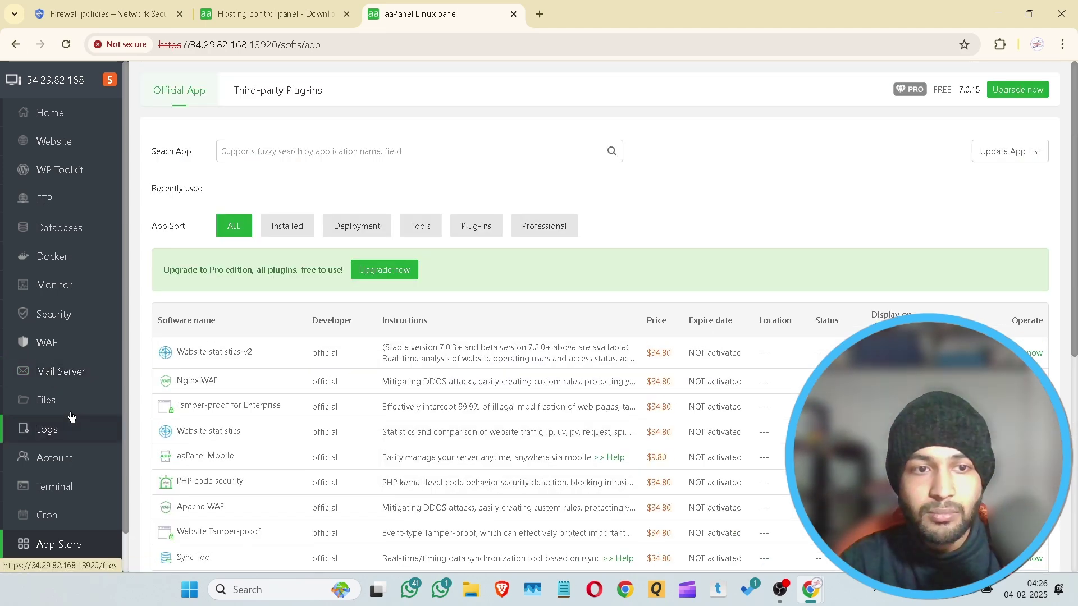
left_click(46, 288)
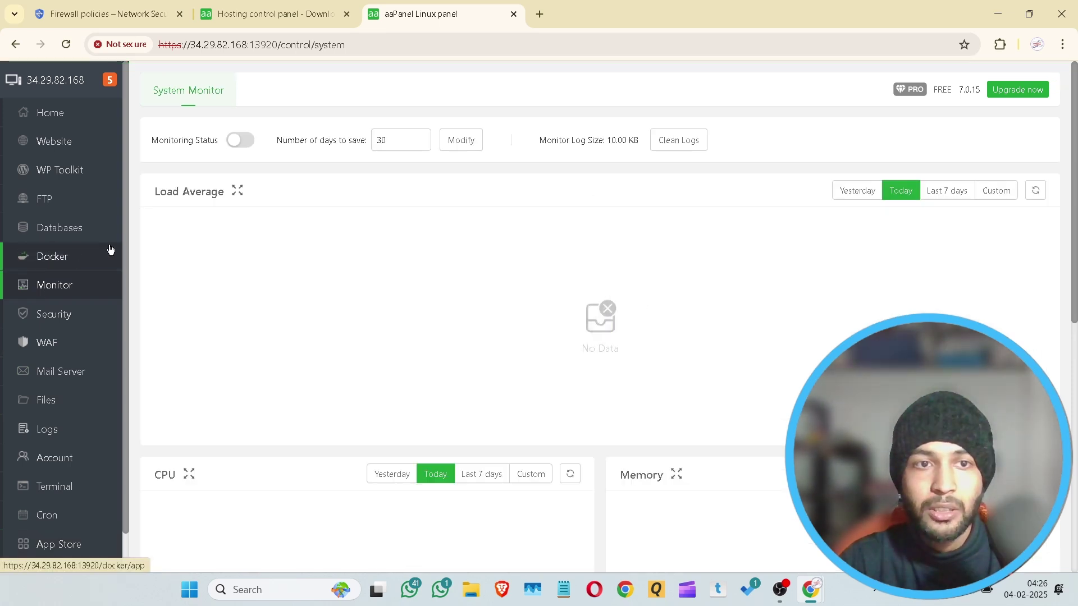
left_click(46, 208)
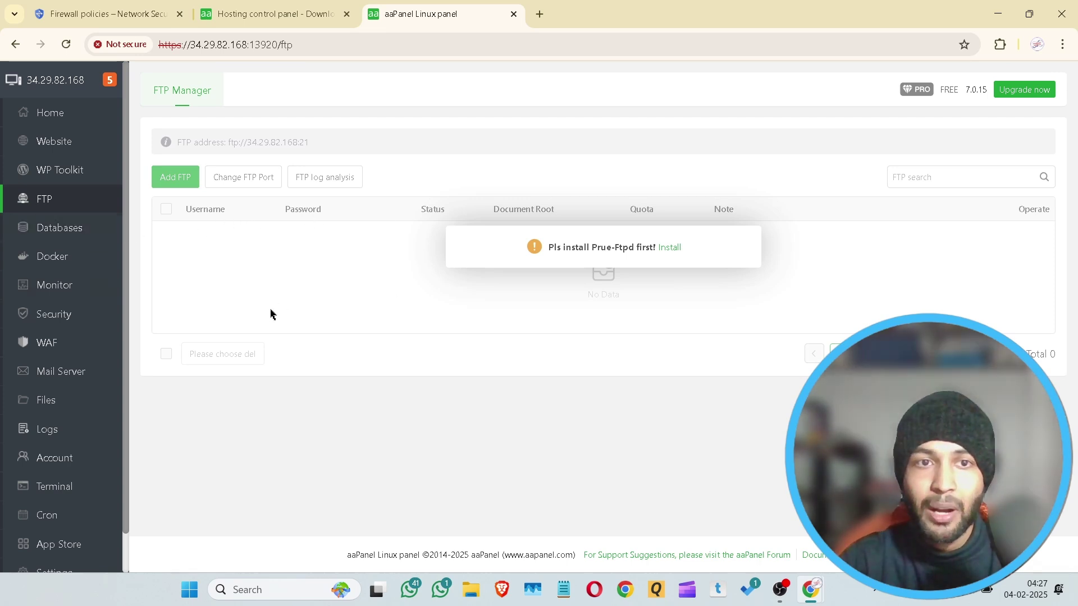
Open the Add site form for a PHP project and examine its PHP version, Batch create and Wordpress deploy options.
left_click(23, 144)
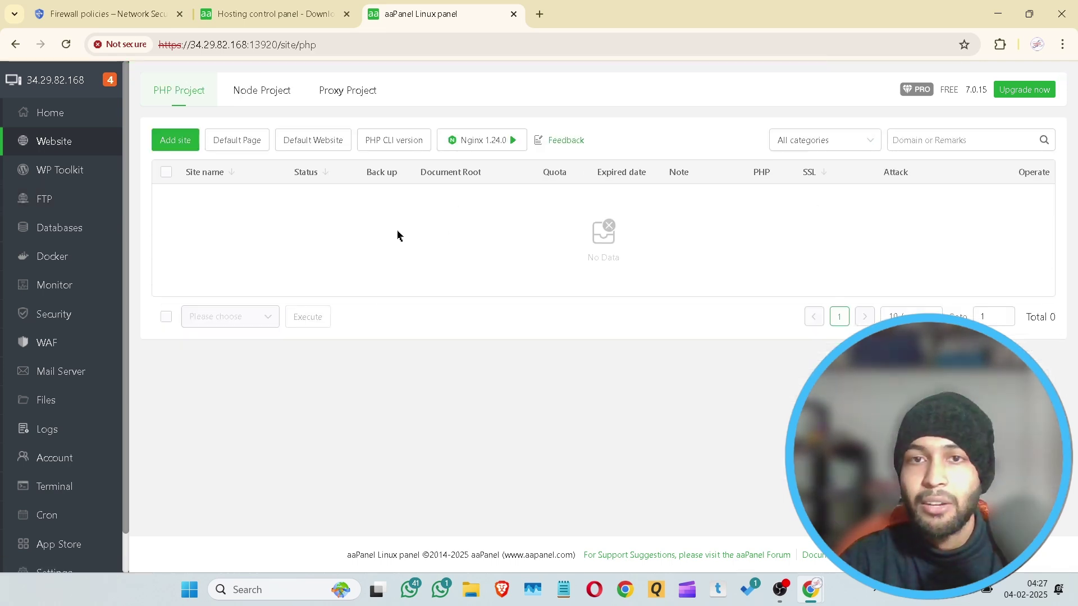
left_click(172, 140)
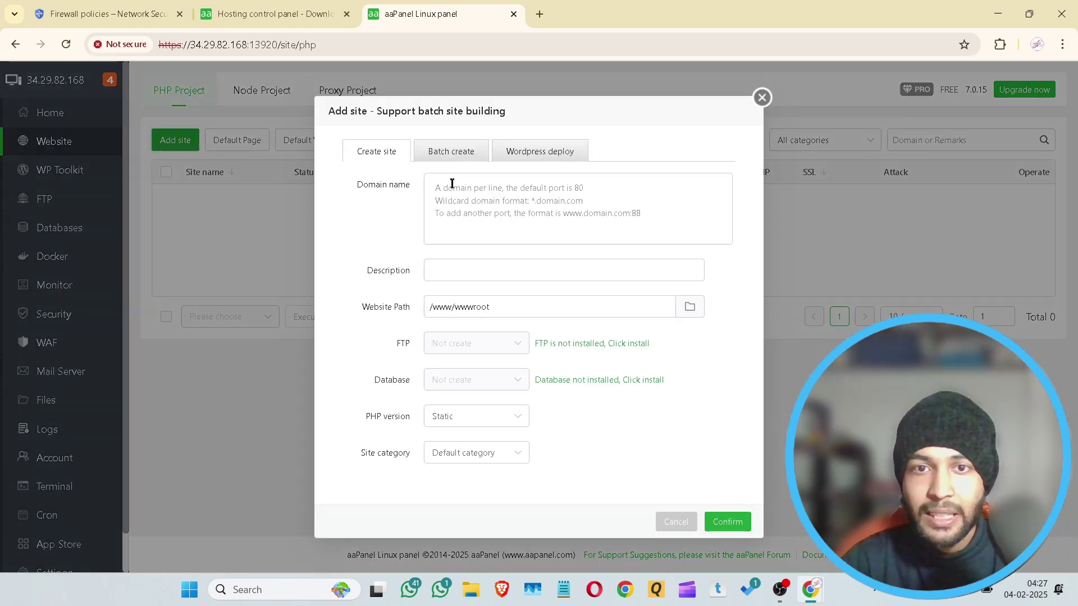
left_click(487, 413)
left_click(509, 420)
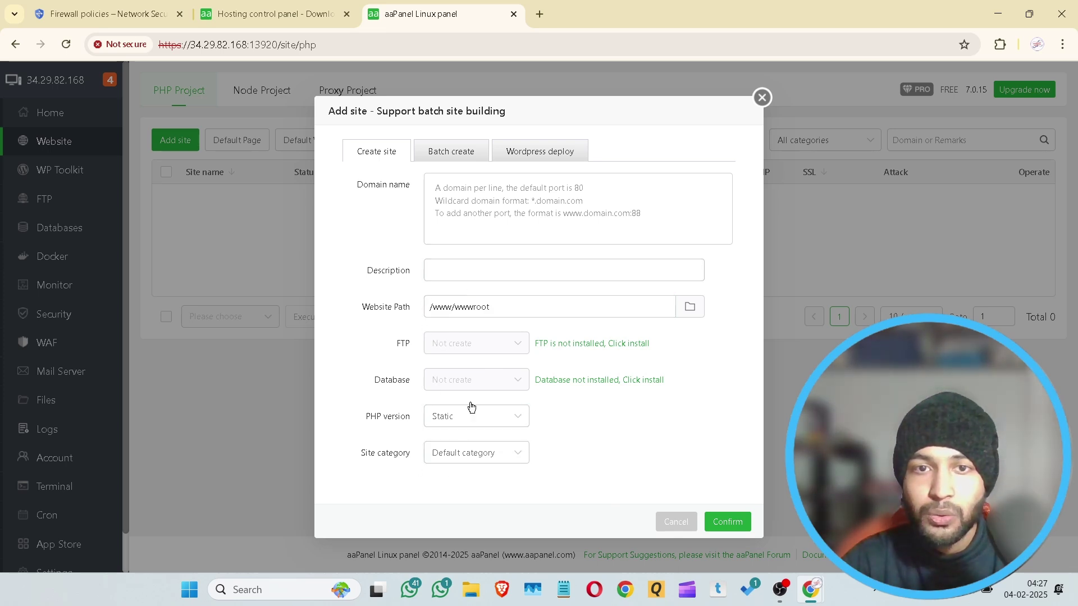
left_click(452, 158)
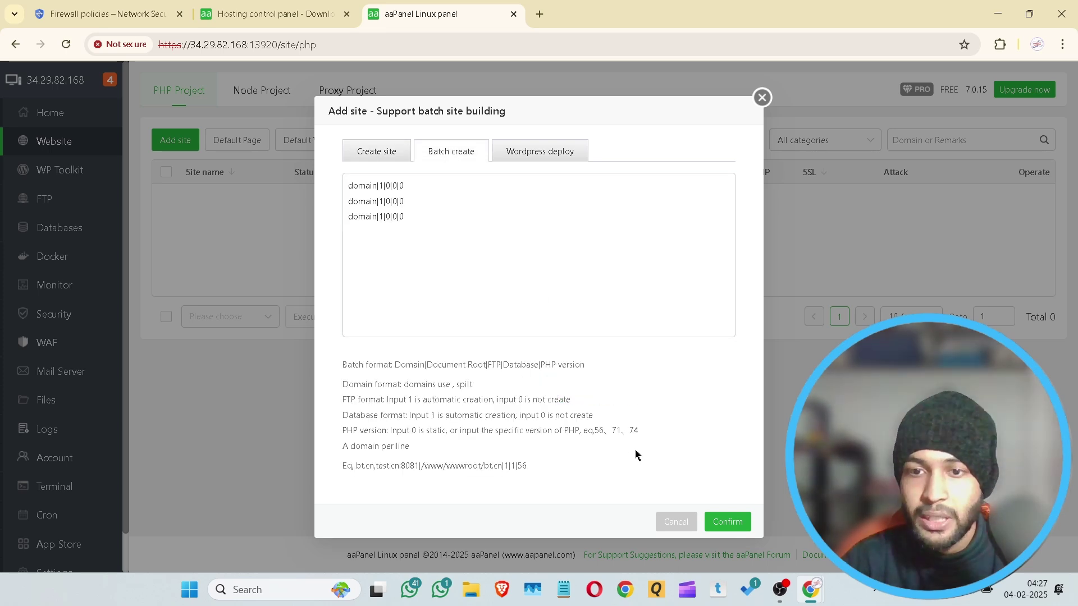
left_click(389, 153)
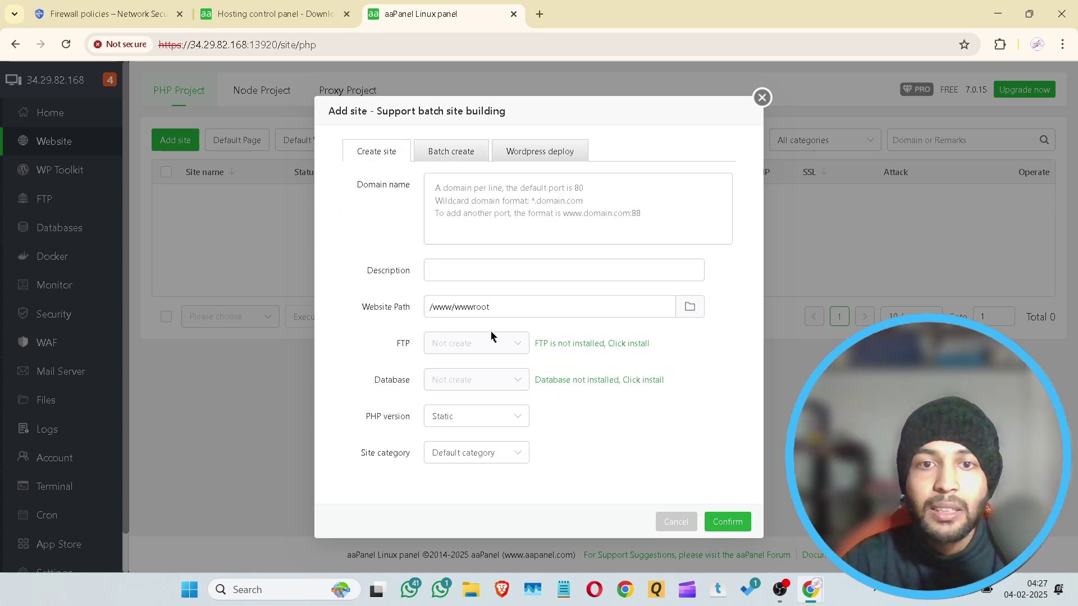
left_click(533, 154)
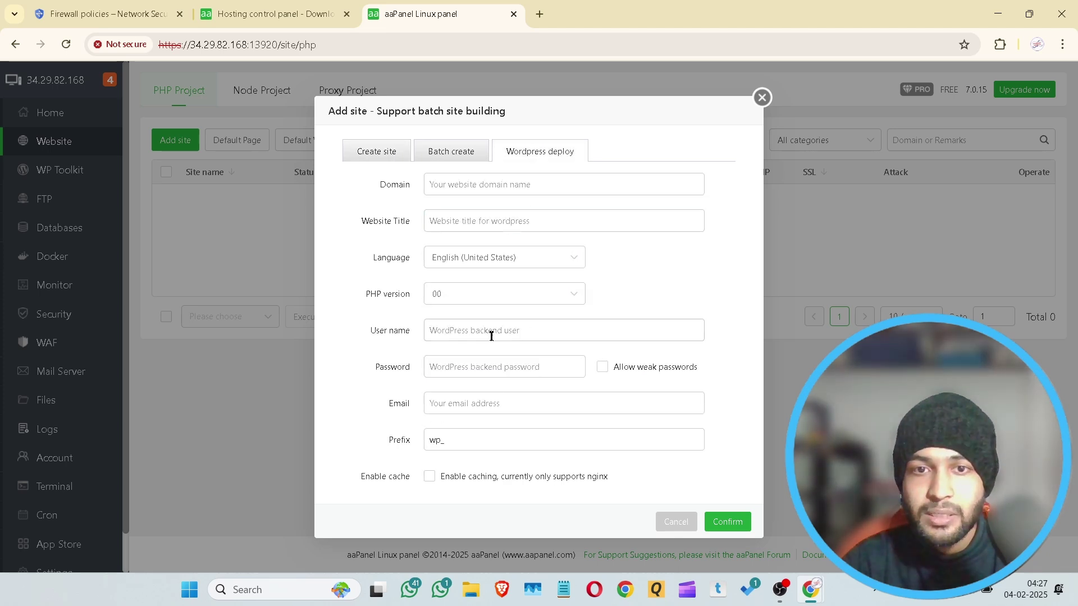
left_click(378, 151)
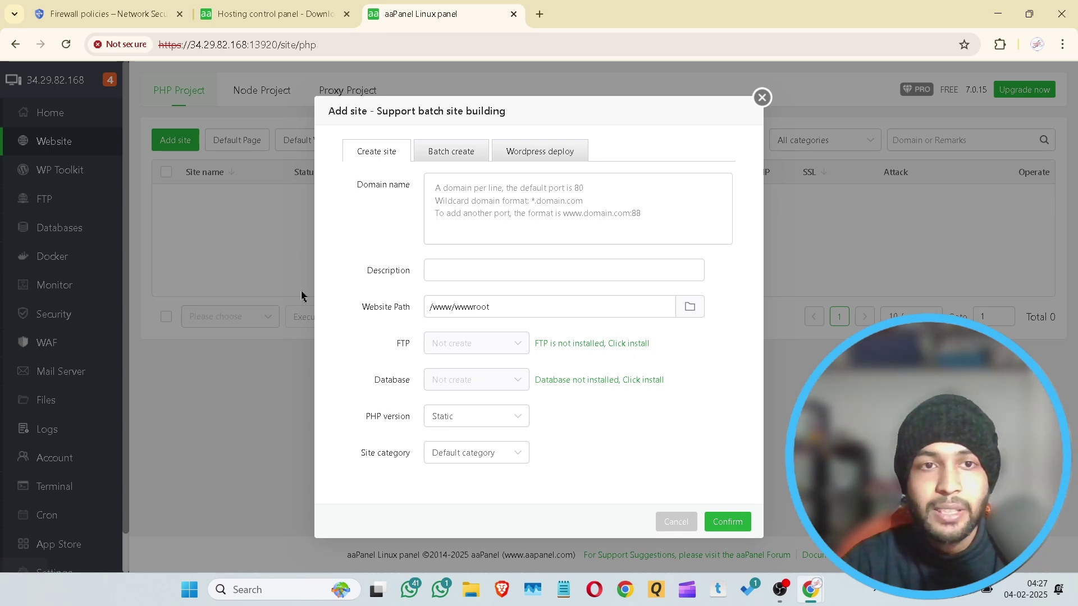
Review the Wordpress deploy form's website title, PHP version, user name, password and email fields, and close the Add site form.
left_click(545, 163)
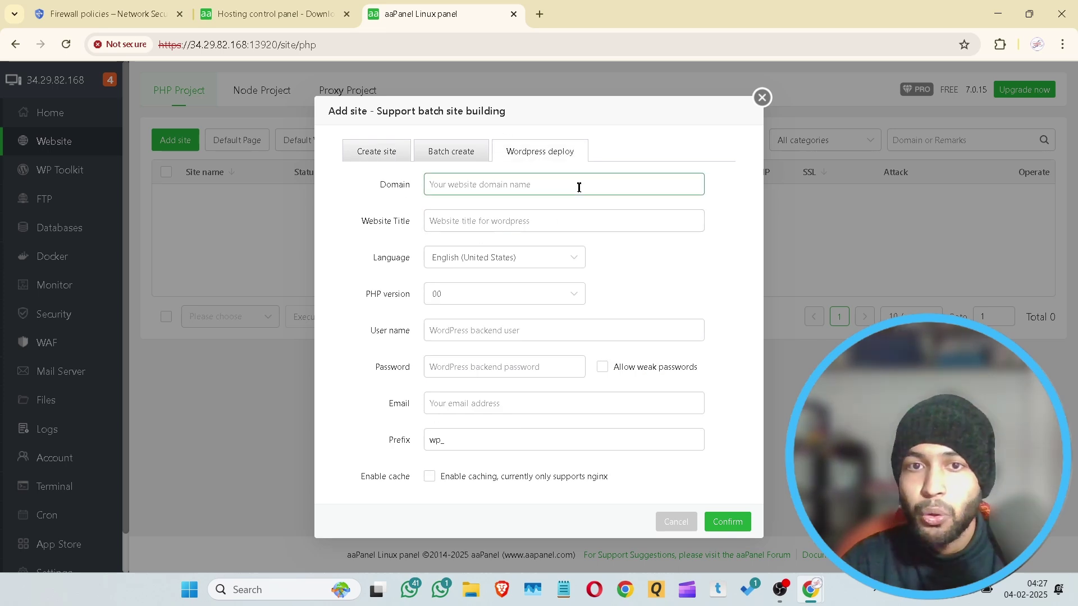
left_click(643, 223)
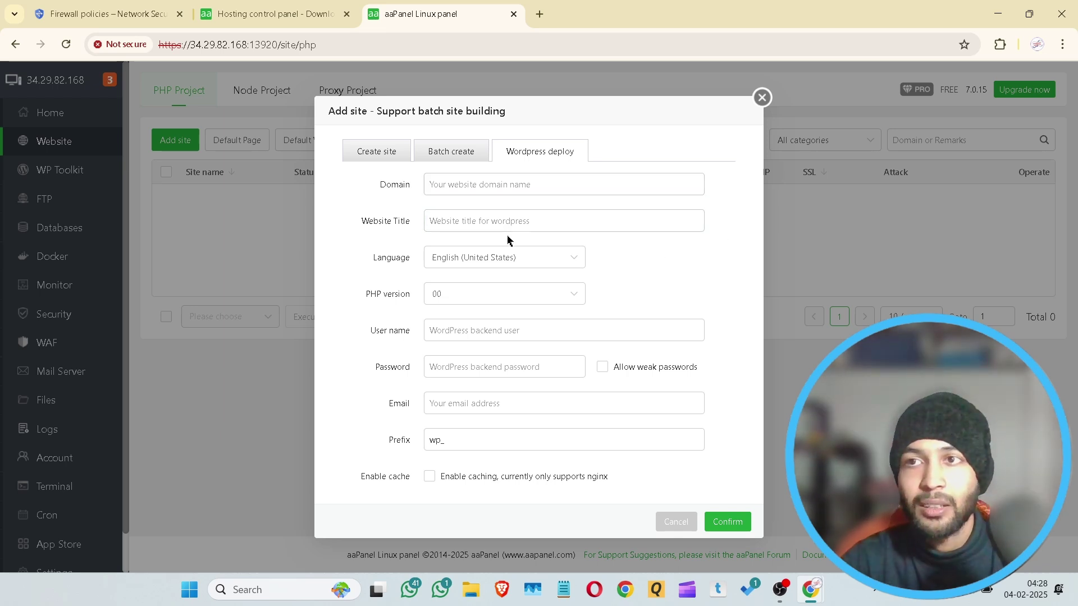
left_click(536, 230)
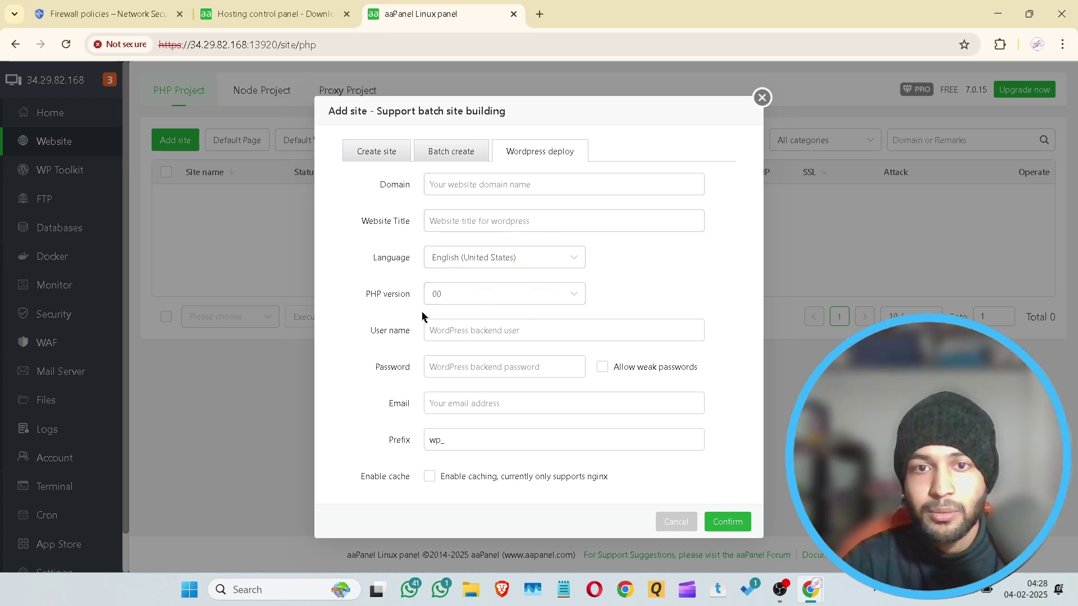
left_click(500, 298)
left_click(676, 292)
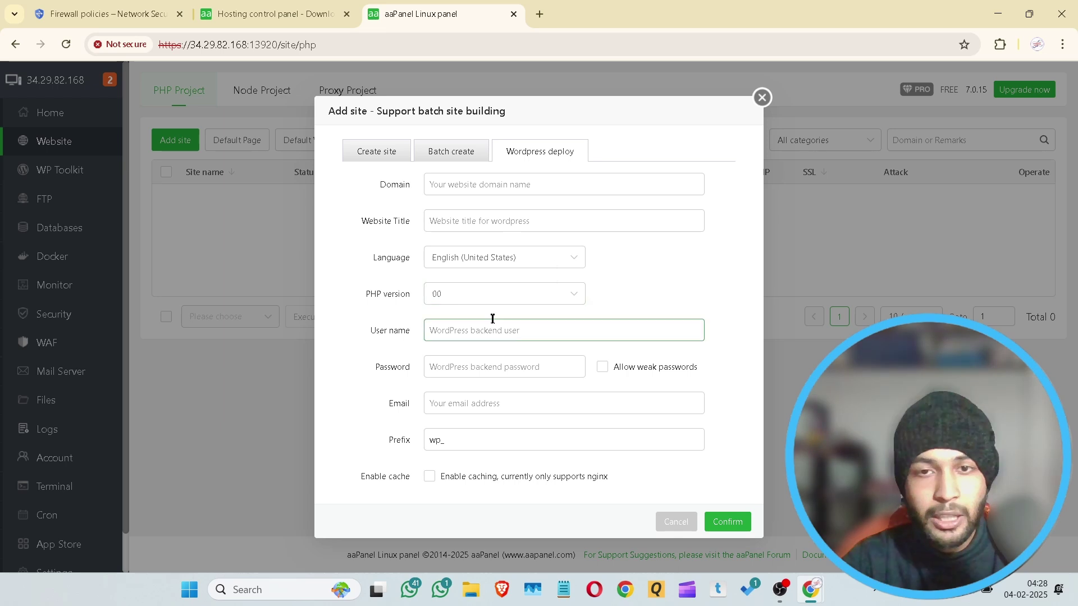
left_click(454, 294)
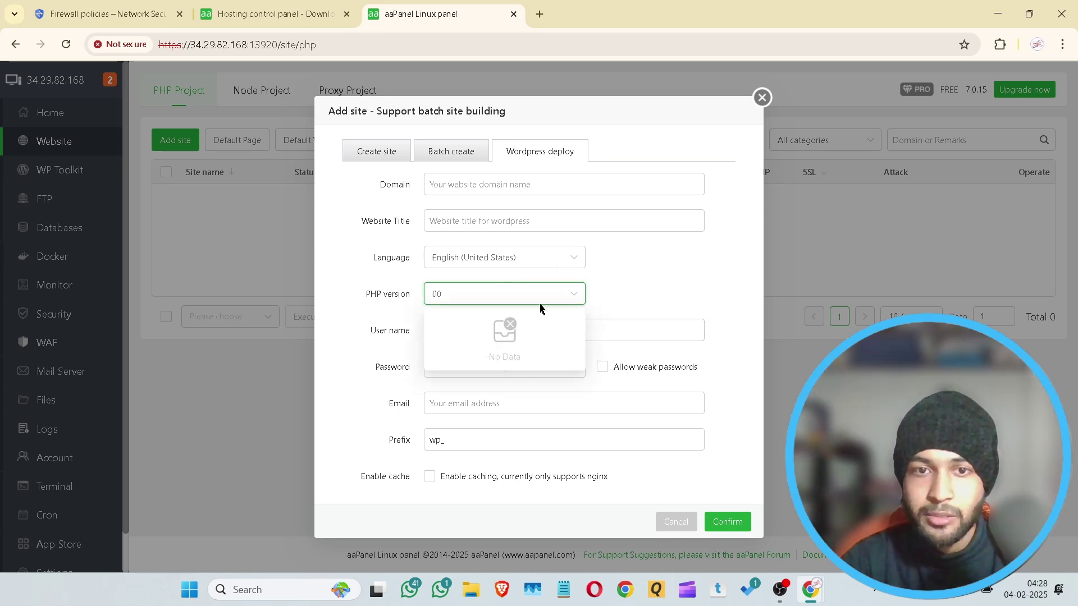
left_click(669, 270)
left_click(536, 326)
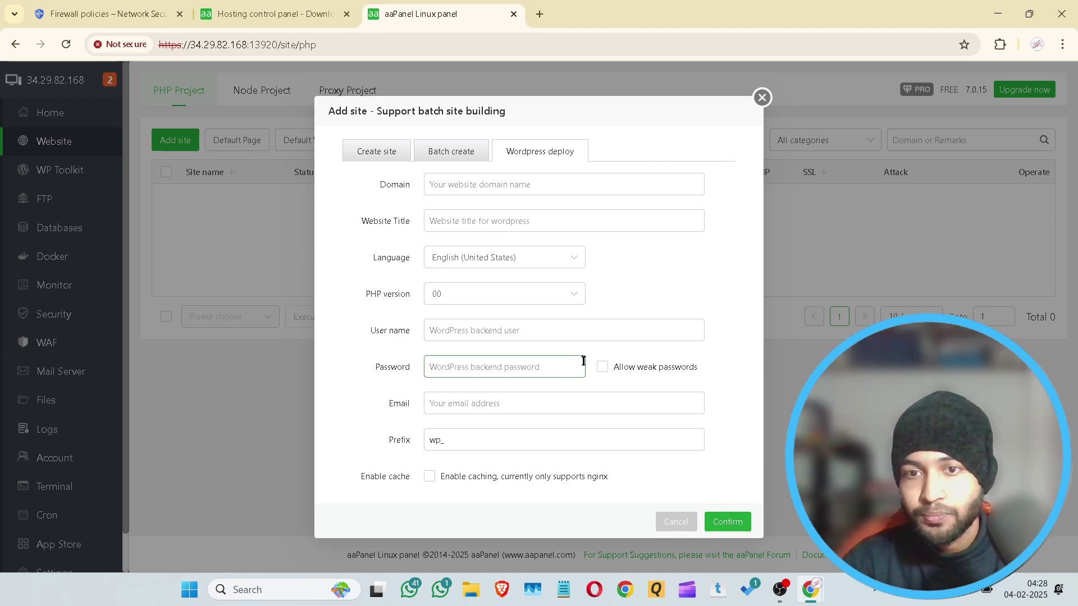
left_click(490, 375)
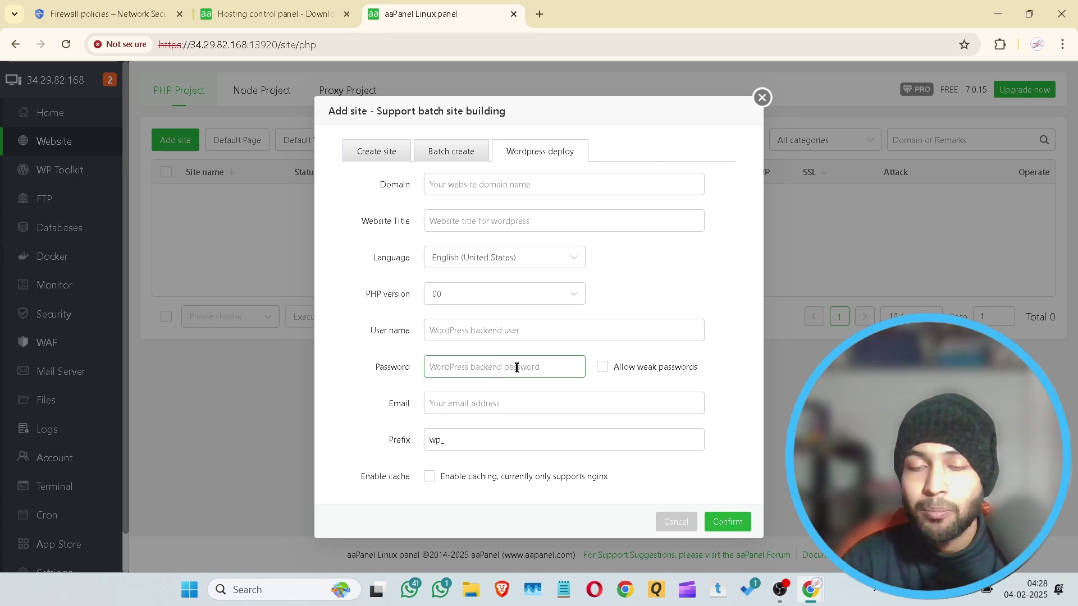
left_click(465, 407)
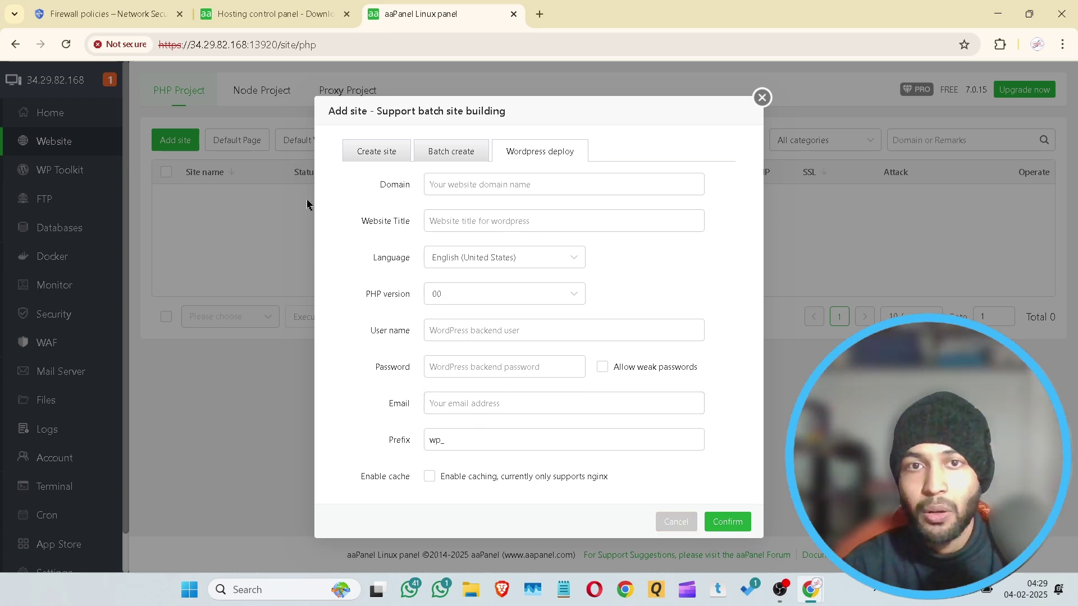
left_click(762, 98)
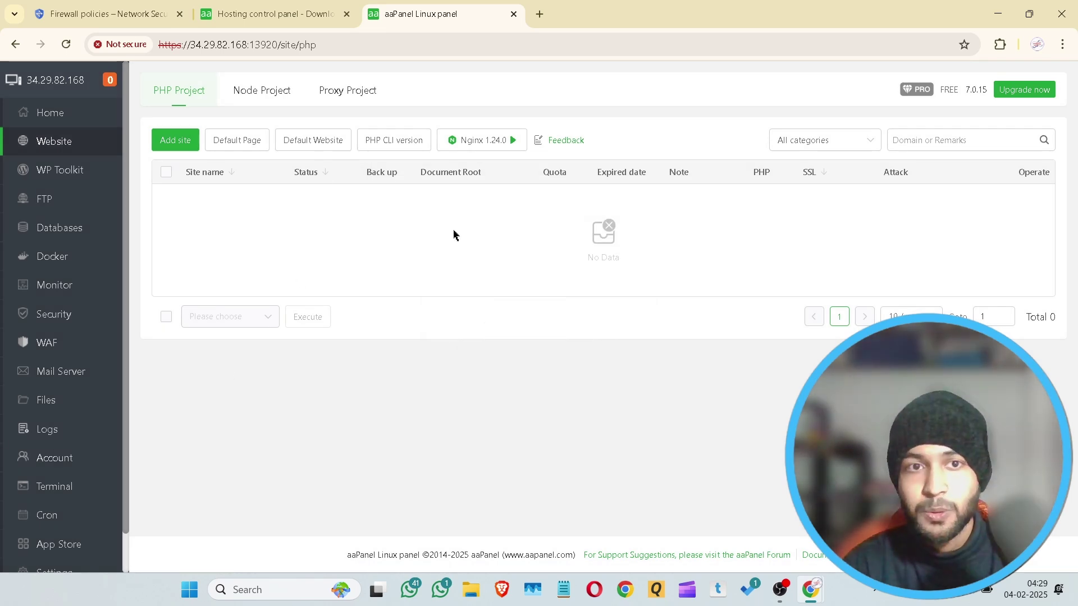
Return to the Home dashboard and review the system status, overview, software list and Disk IO graph.
scroll(70, 408, "down", 1)
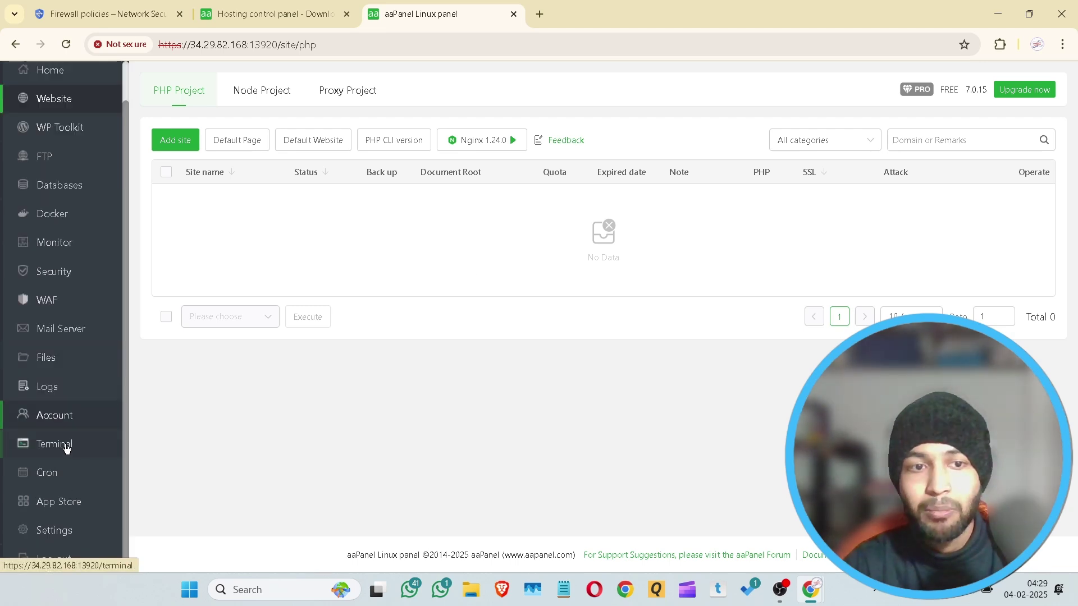
scroll(65, 449, "up", 1)
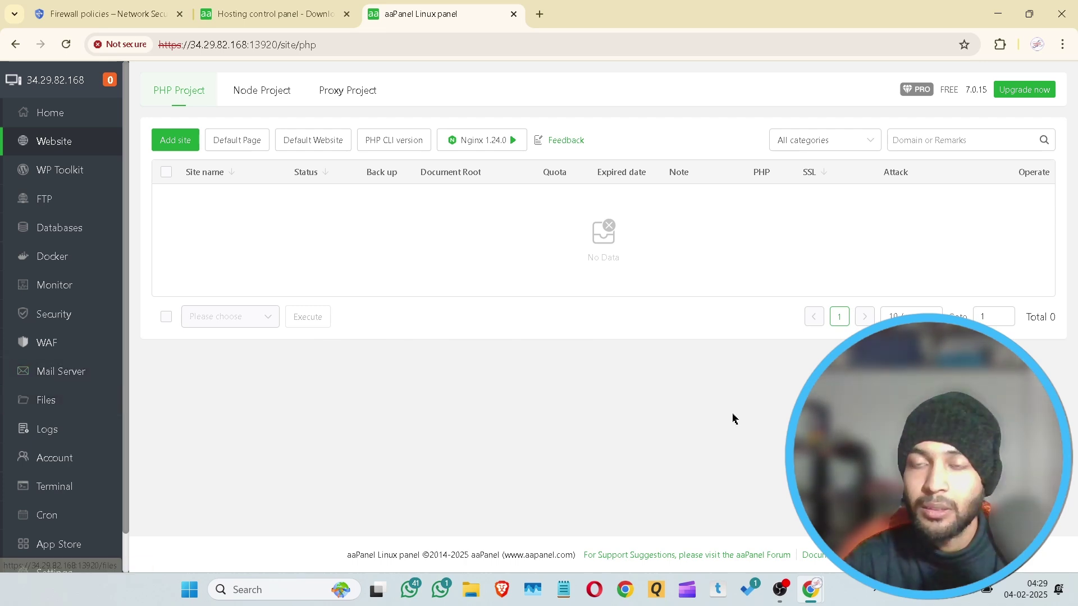
left_click(43, 115)
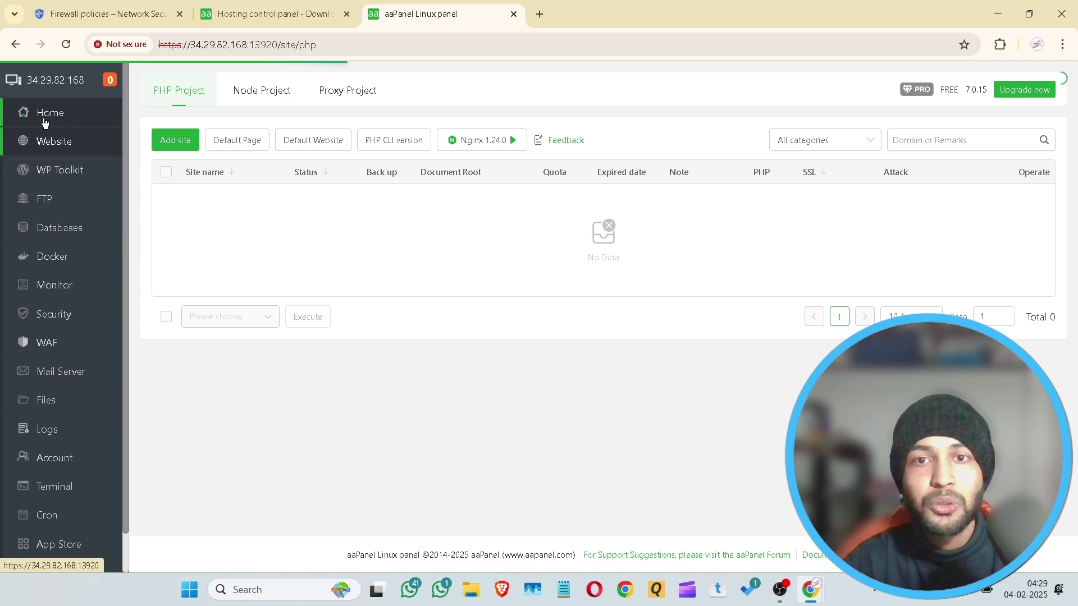
scroll(539, 378, "down", 4)
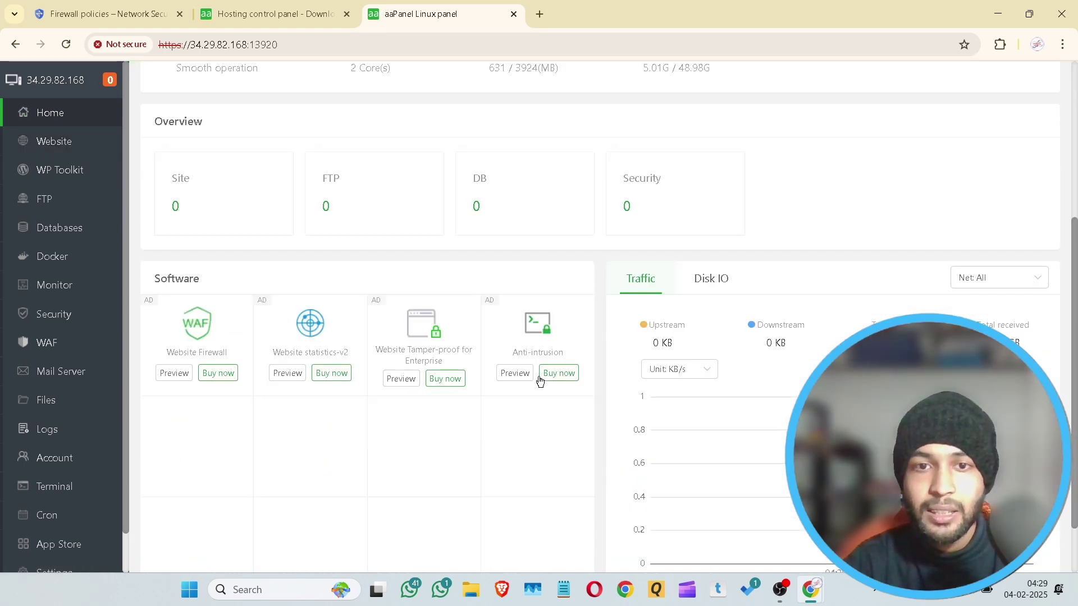
scroll(549, 380, "up", 4)
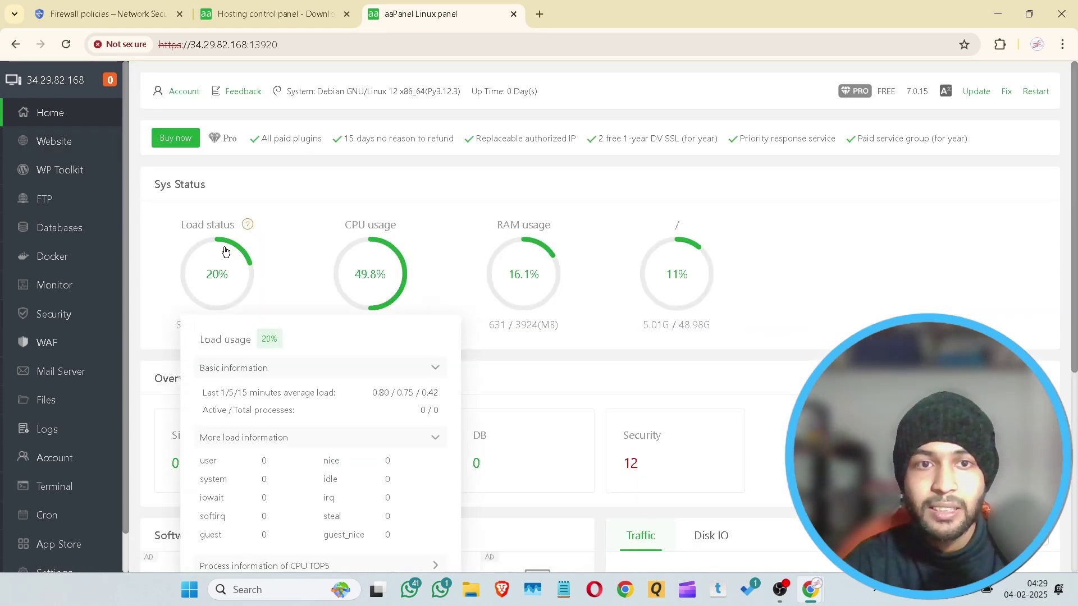
mouse_move(465, 268)
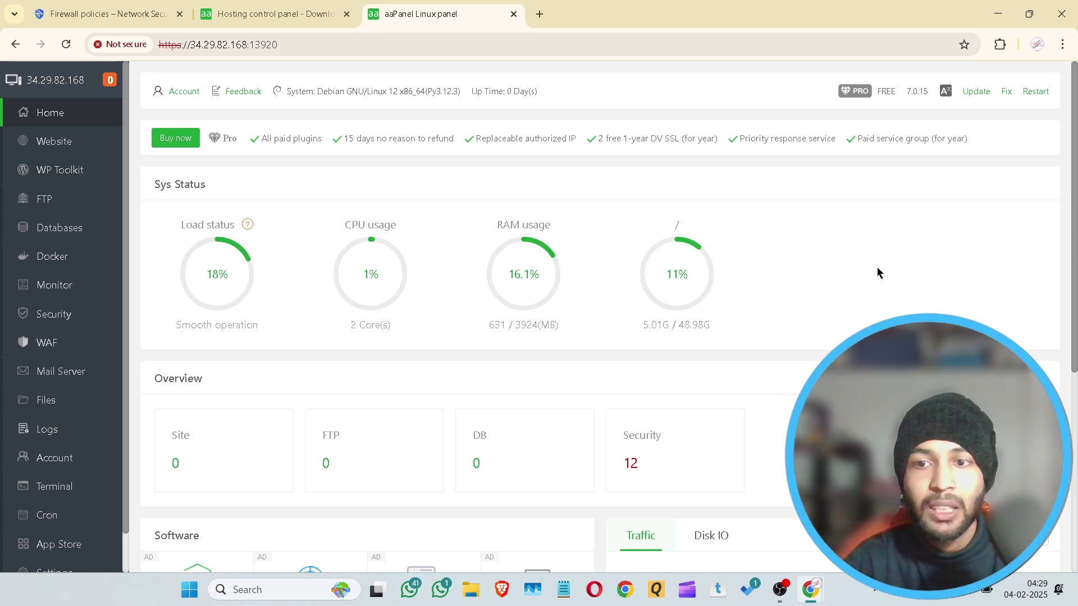
scroll(878, 273, "down", 5)
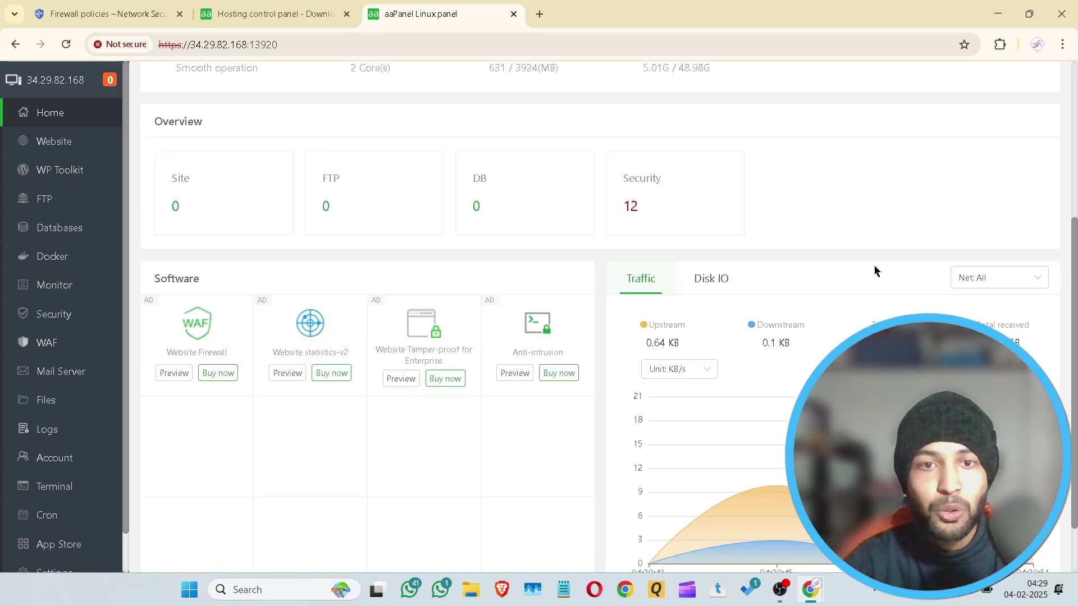
left_click(711, 277)
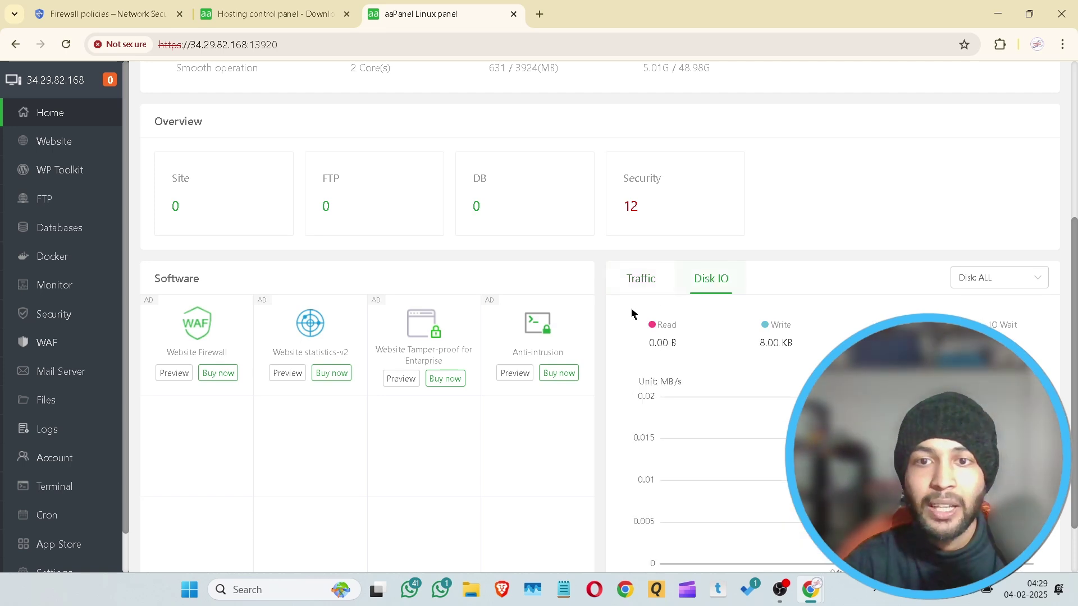
Open the panel's global Settings page and review the Panel Setting and Security sections.
scroll(385, 330, "up", 5)
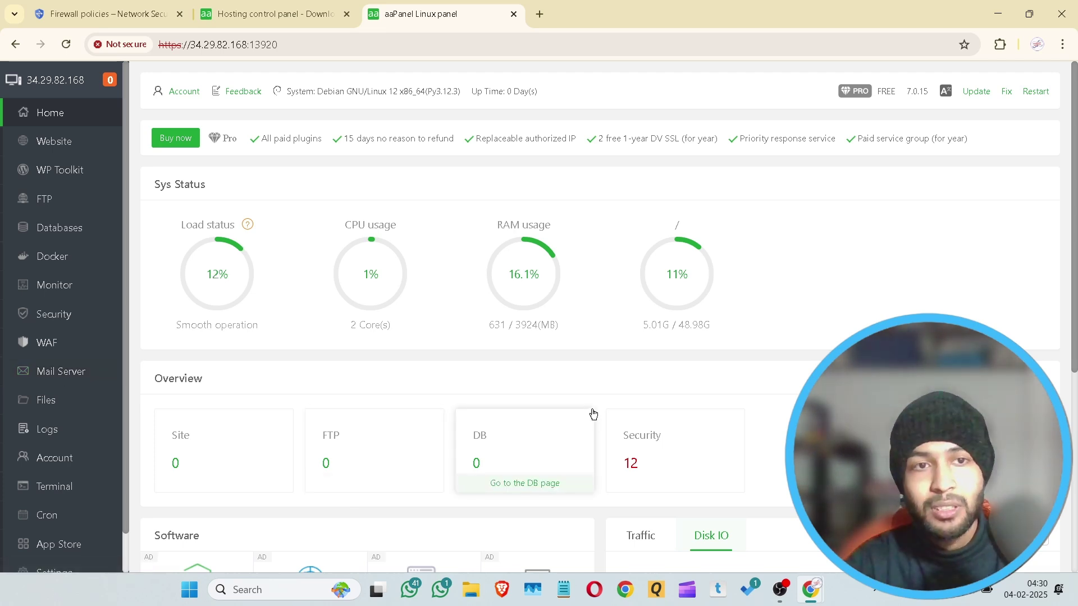
scroll(40, 528, "down", 1)
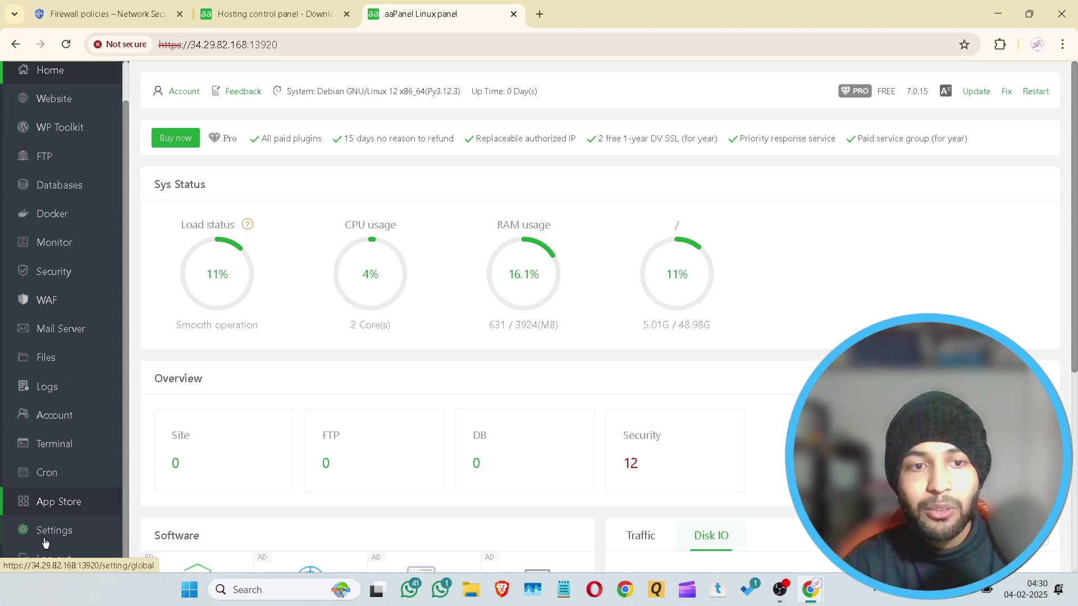
left_click(49, 537)
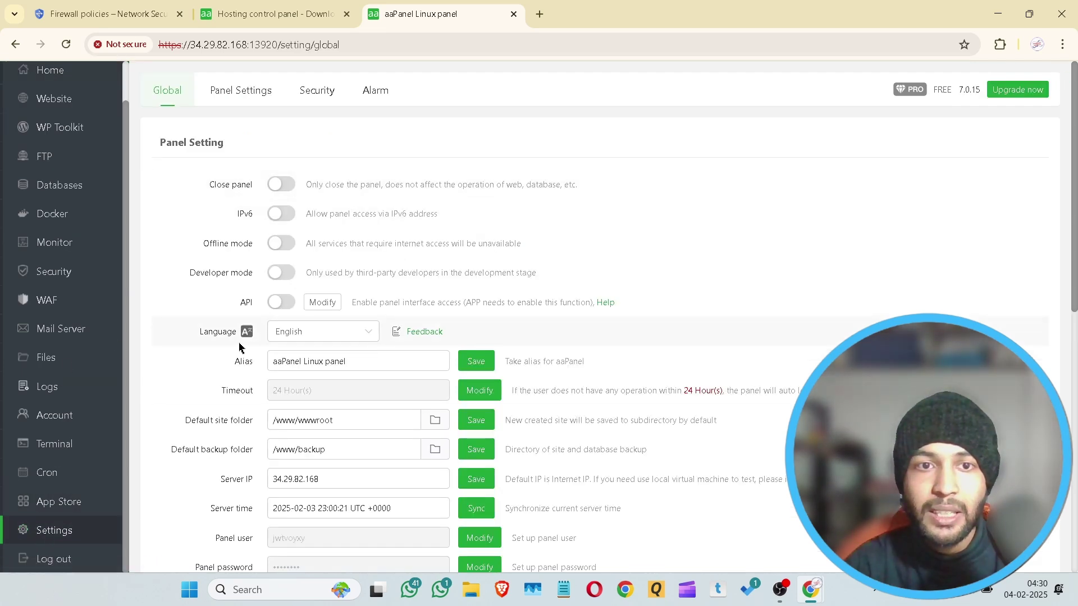
scroll(549, 413, "down", 6)
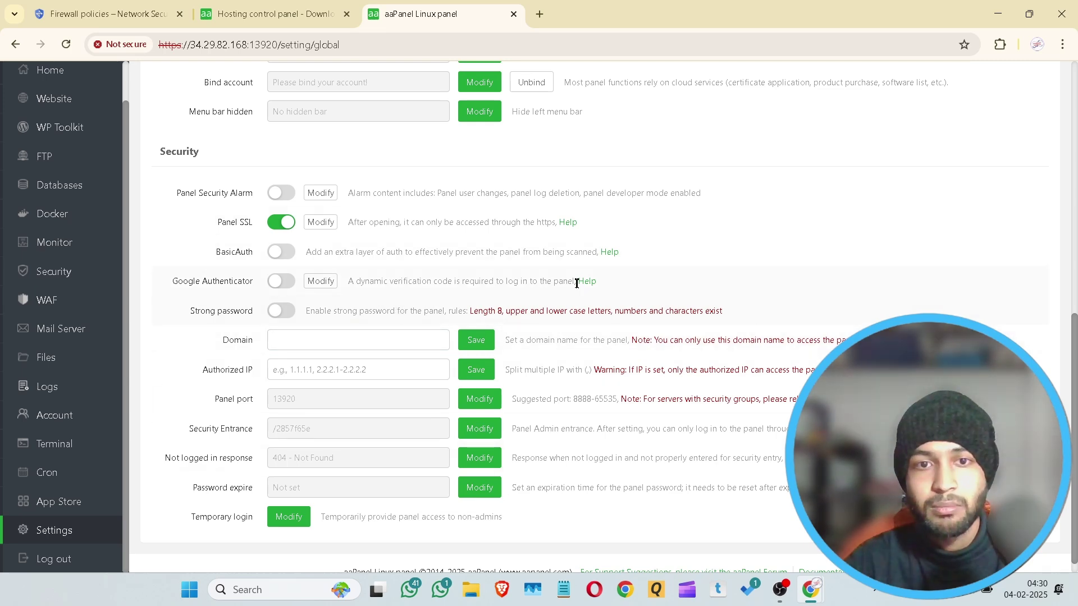
scroll(577, 284, "up", 10)
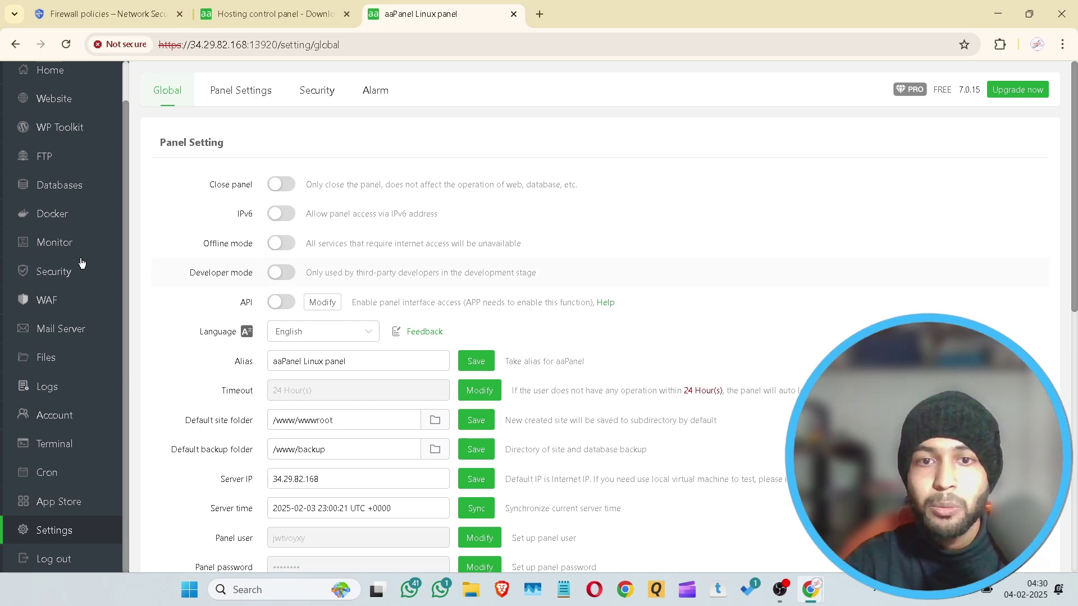
scroll(573, 365, "down", 10)
scroll(574, 366, "down", 1)
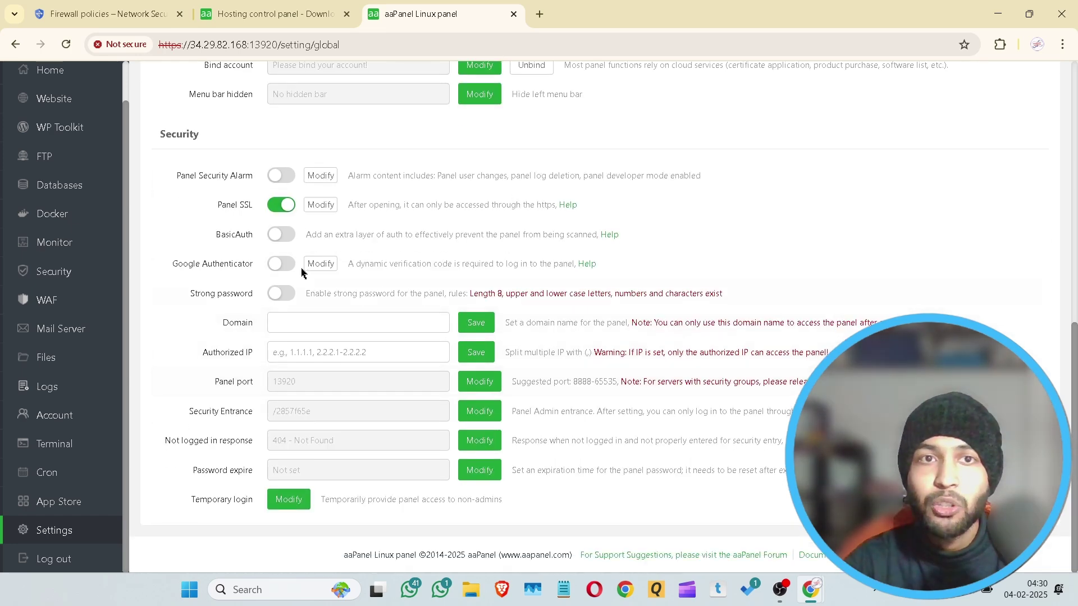
scroll(307, 295, "up", 10)
scroll(369, 312, "down", 10)
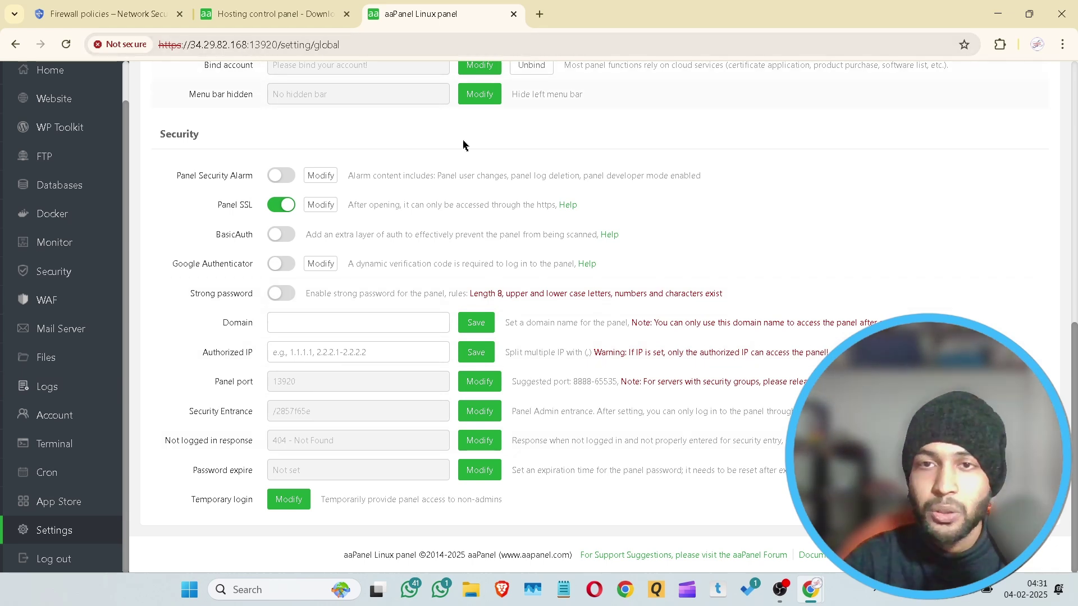
Examine the Domain and Authorized IP fields in the Security section without changing them.
left_click(301, 350)
left_click(307, 332)
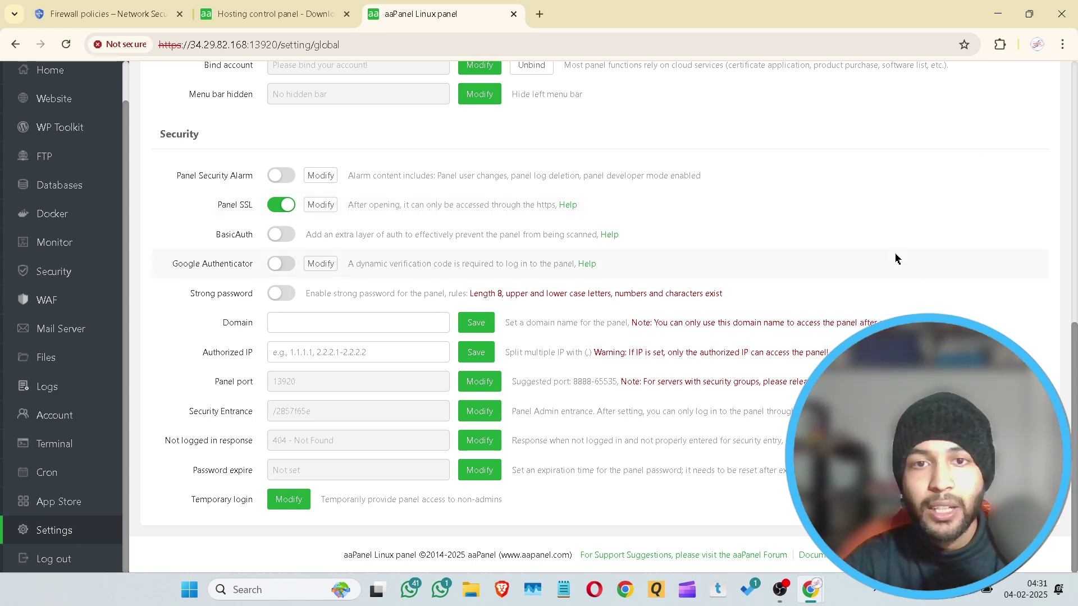
left_click(298, 351)
left_click(328, 187)
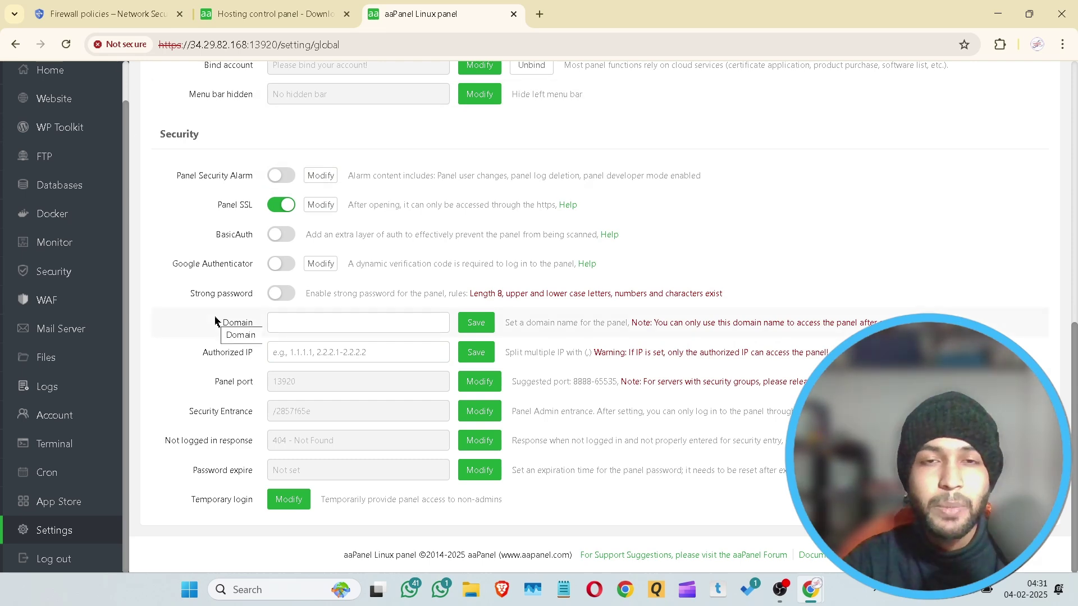
Switch to the Google Cloud console, view Compute Engine's VM instances list and compare it with the panel's security settings.
left_click(141, 12)
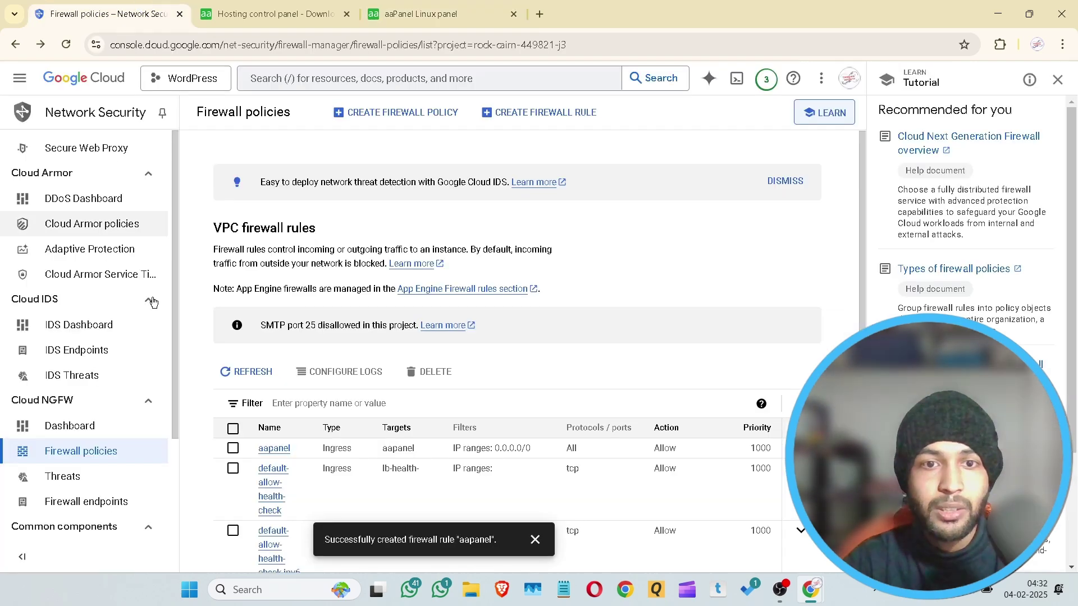
left_click(19, 78)
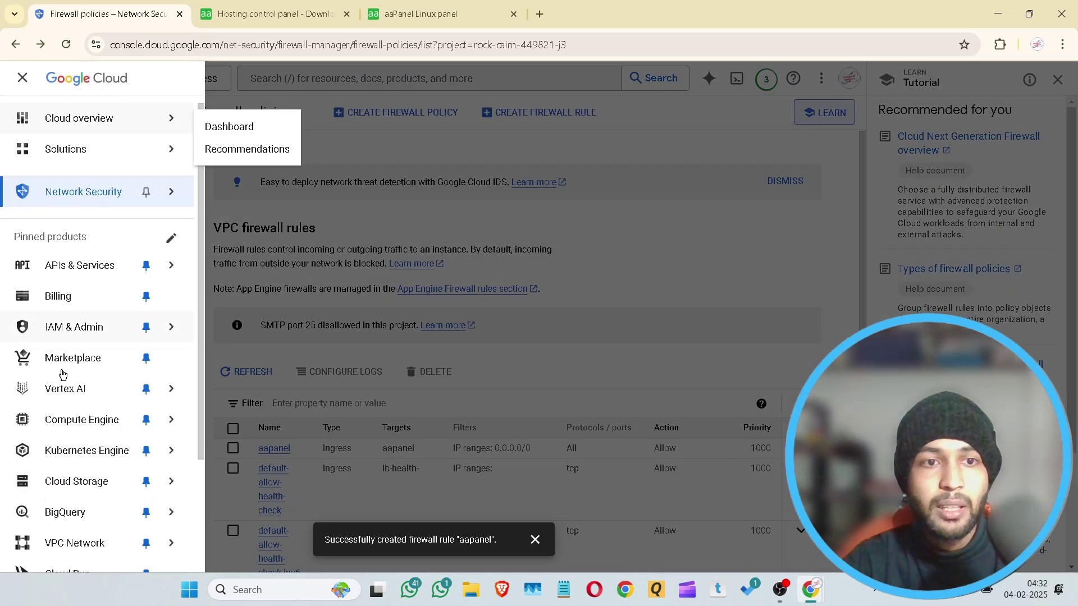
mouse_move(87, 422)
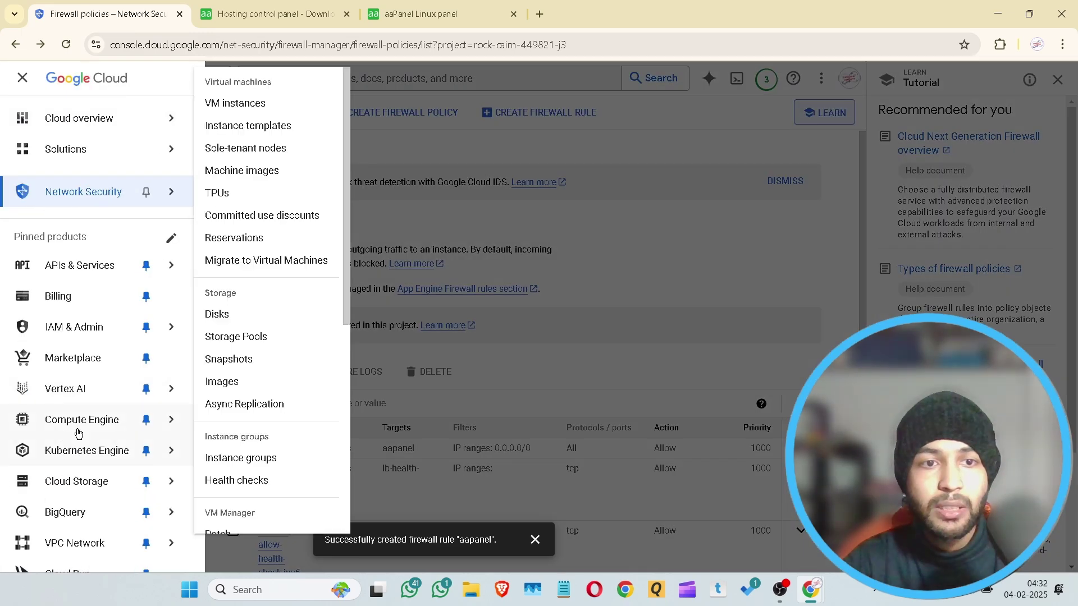
left_click(253, 108)
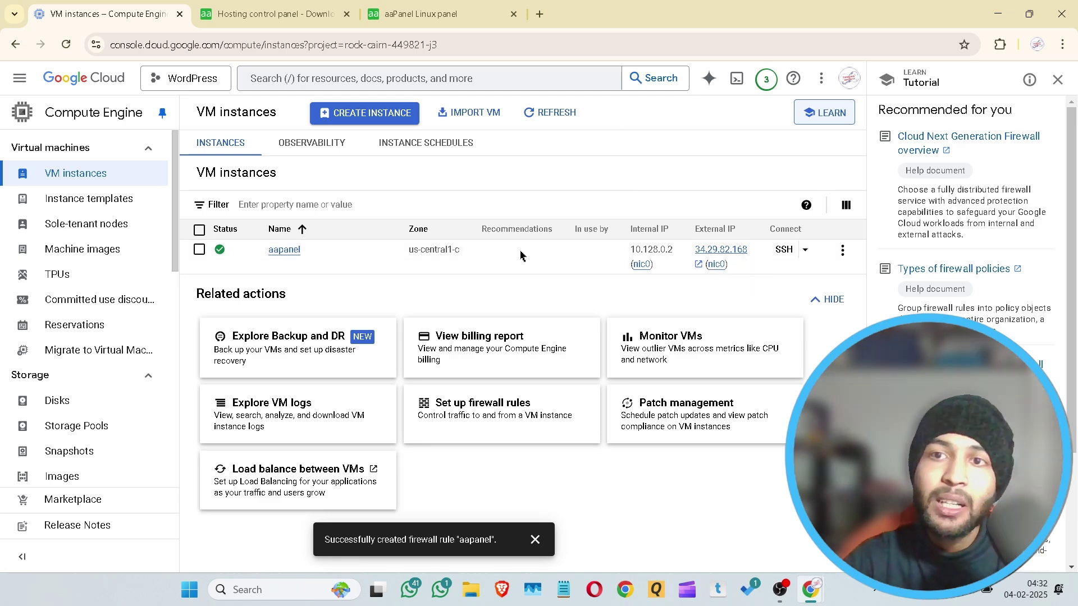
left_click(485, 8)
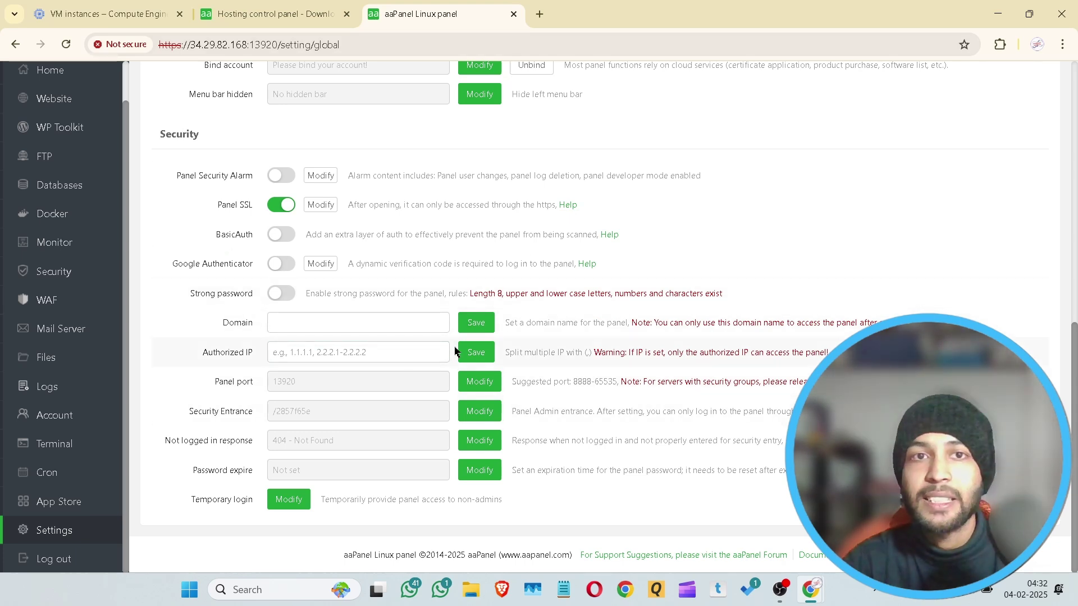
left_click(101, 9)
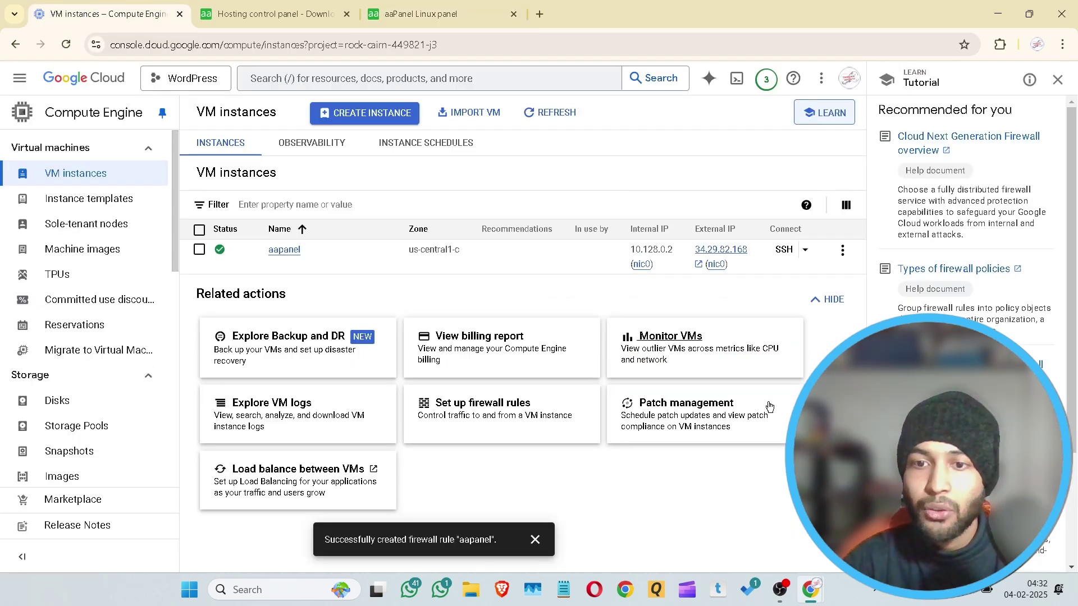
Switch to the SSH-in-browser session, clear the terminal and open the aaPanel CLI with the bt command.
left_click(810, 589)
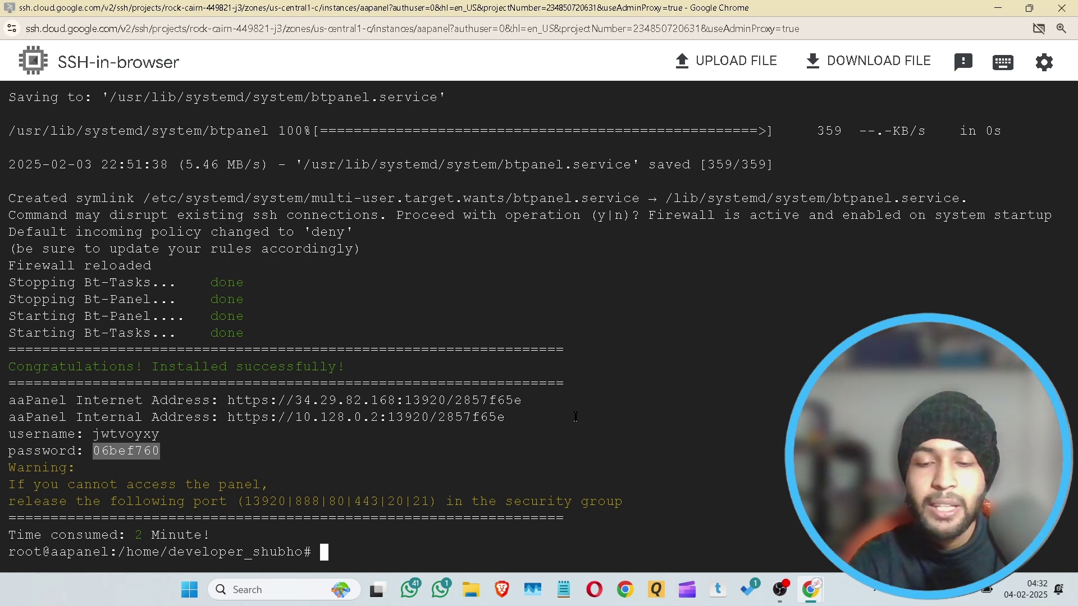
mouse_move(811, 589)
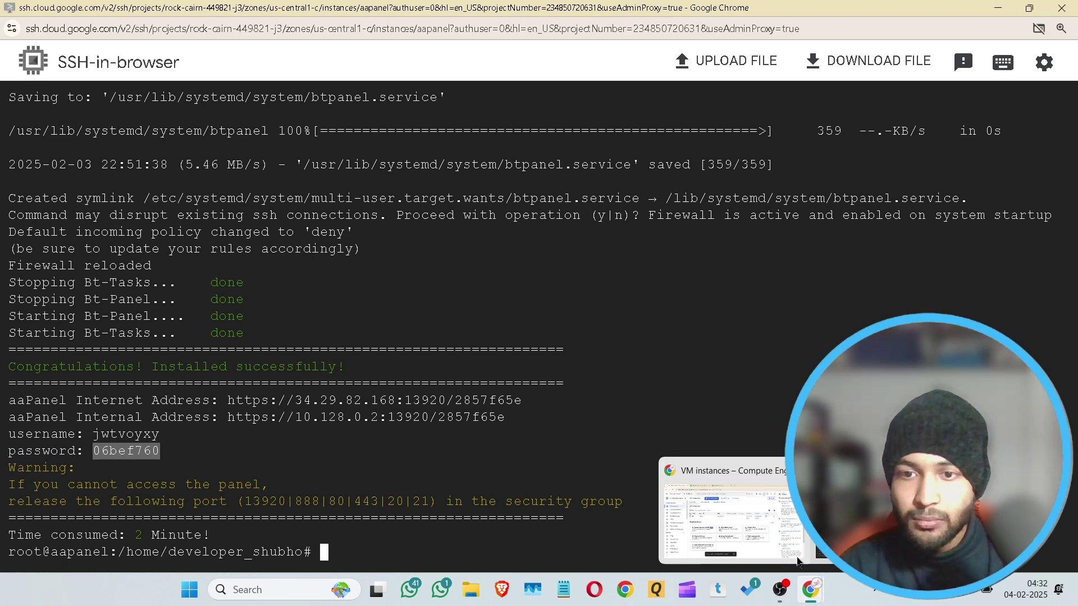
left_click(763, 517)
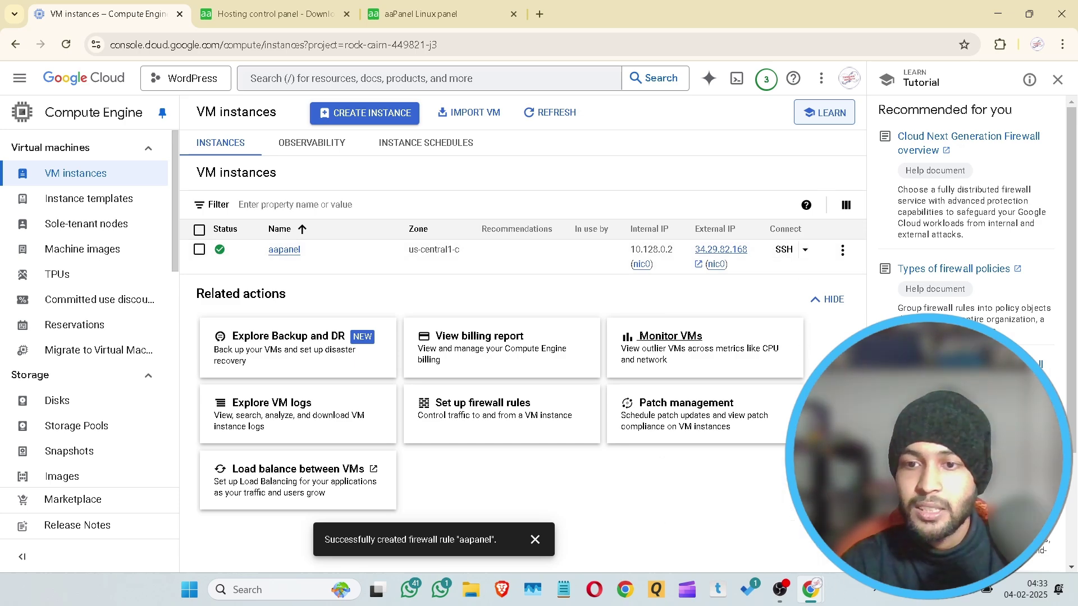
left_click(811, 602)
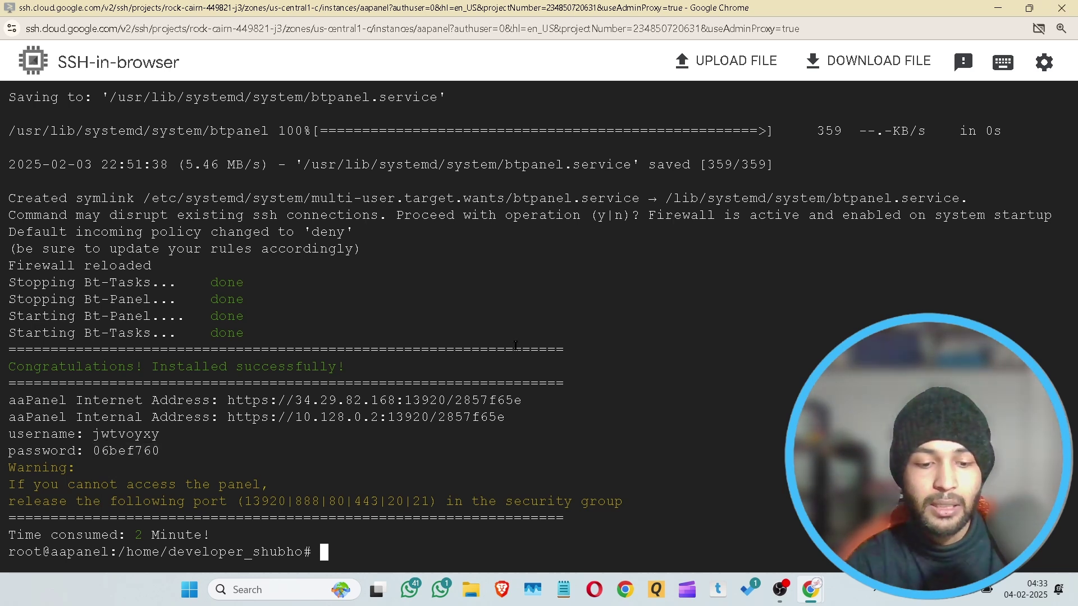
type("clear")
key("Return")
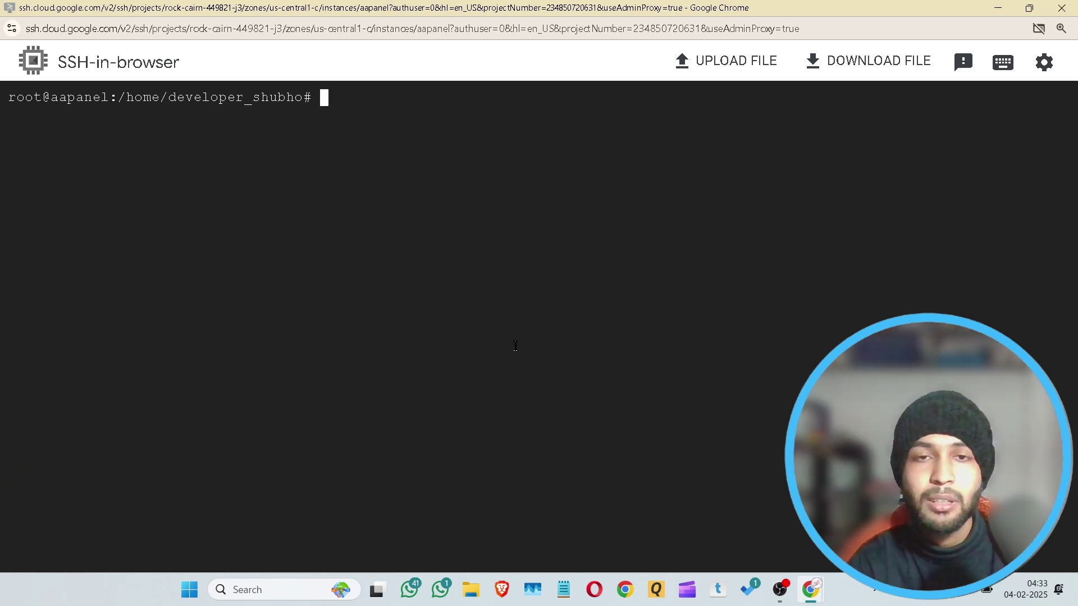
type("bt")
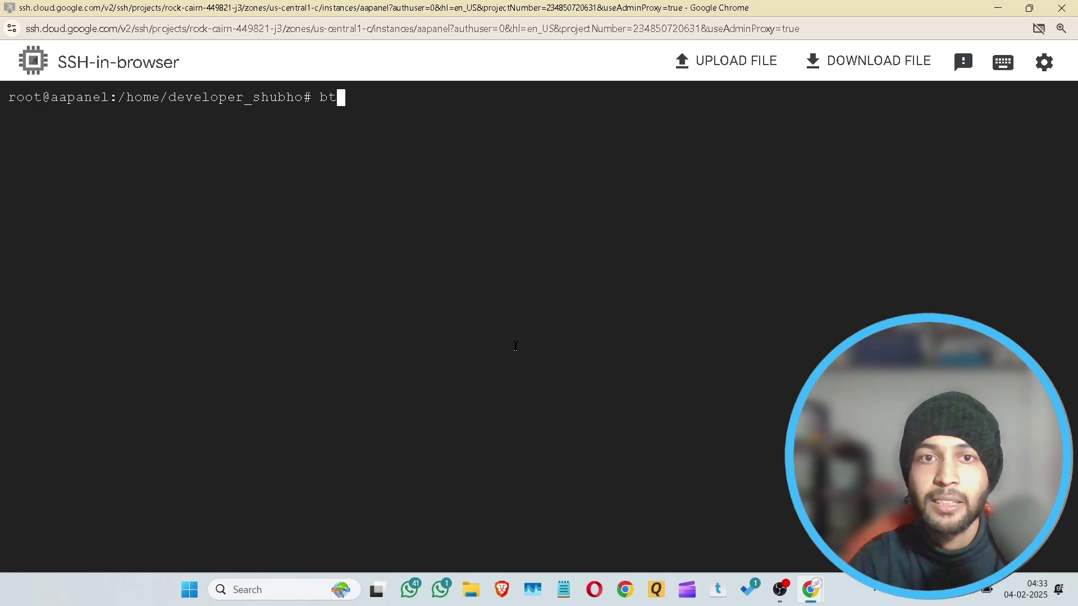
key("Return")
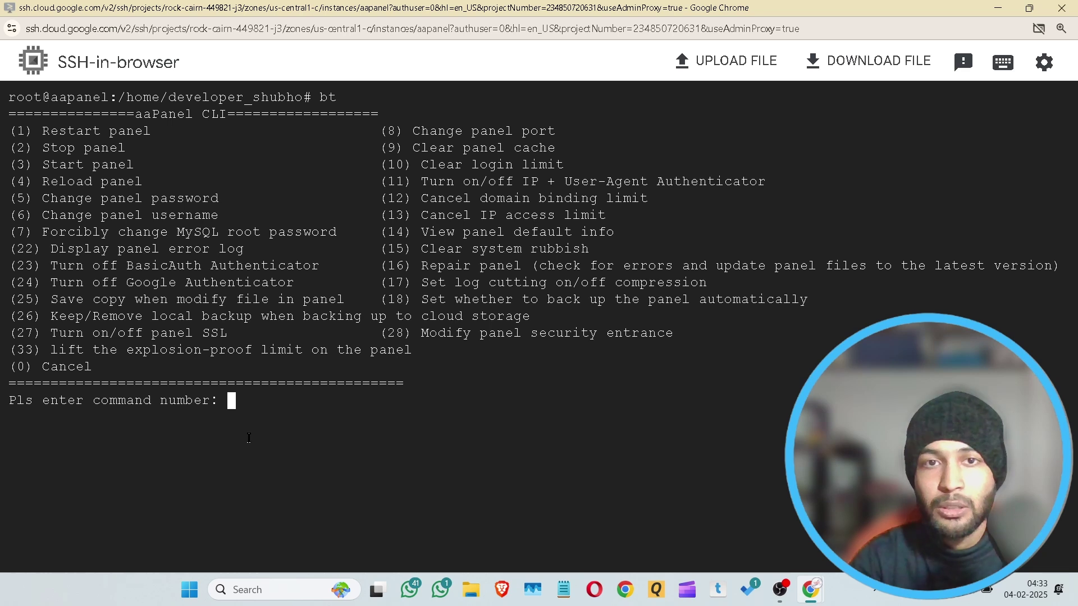
Run aaPanel CLI command 8 (Change panel port) and set the new panel port to 8888.
type("bt")
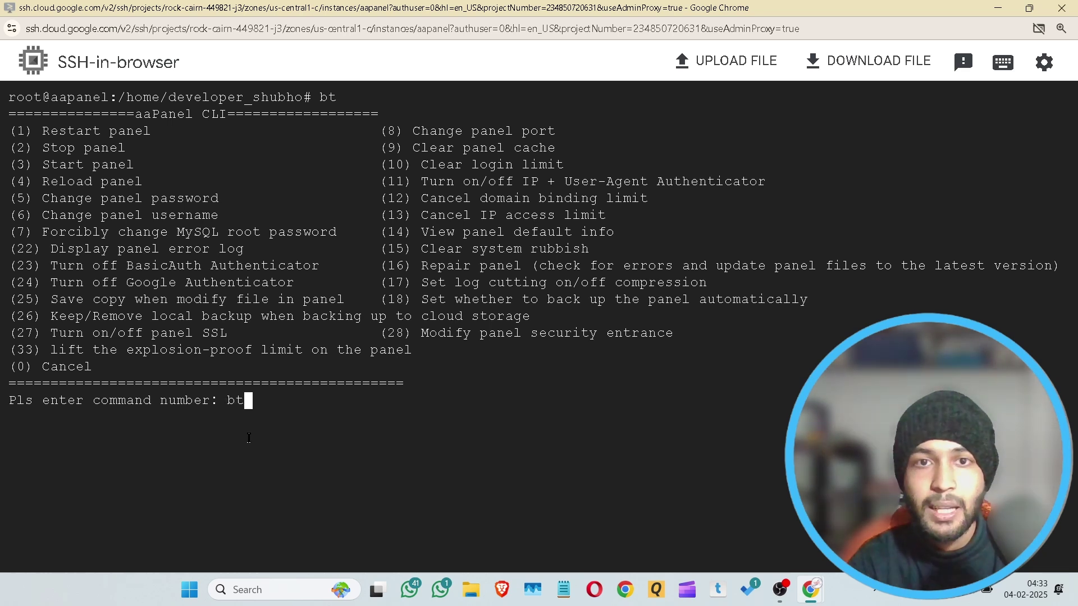
key("BackSpace")
key("BackSpace")
key("BackSpace")
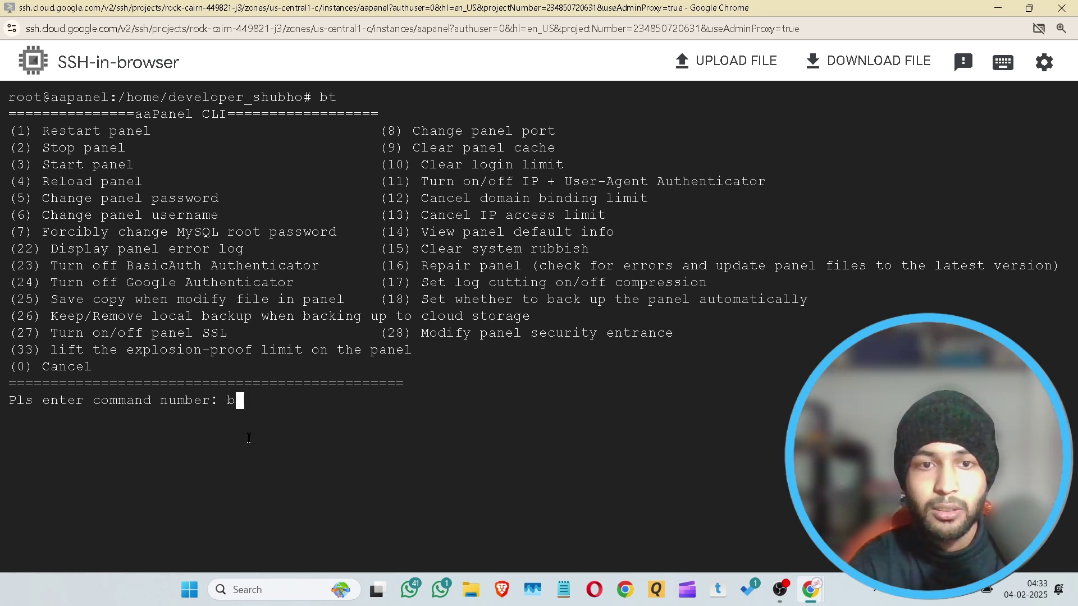
type("8")
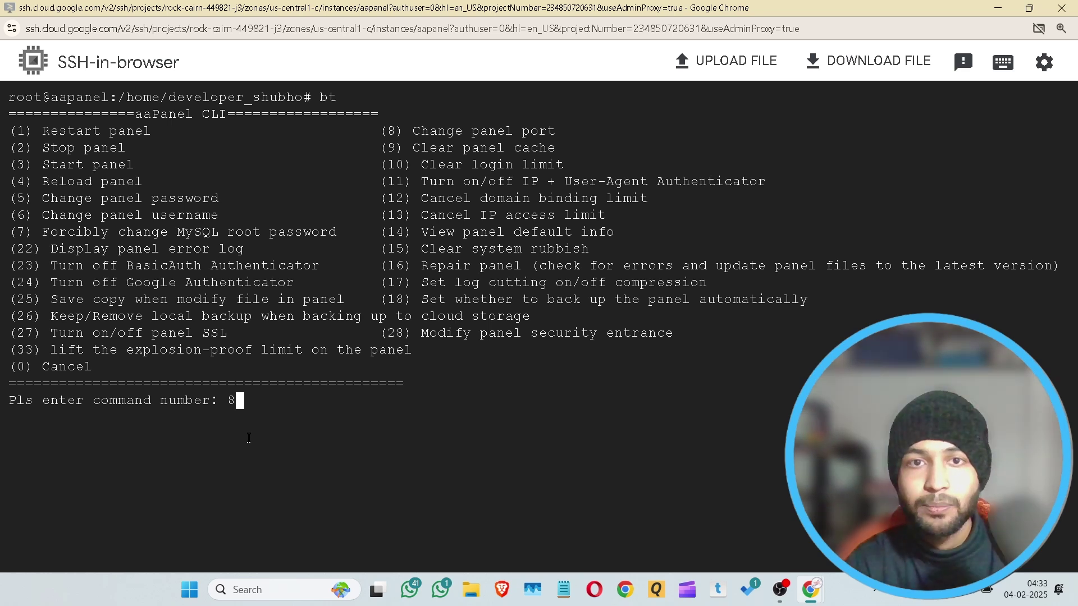
key("Return")
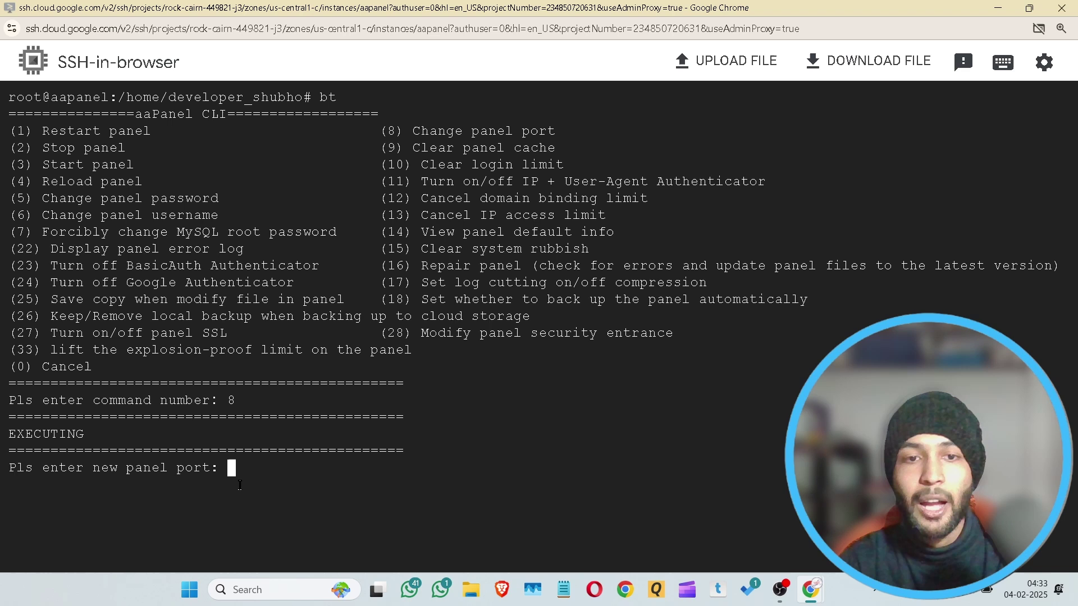
type("8")
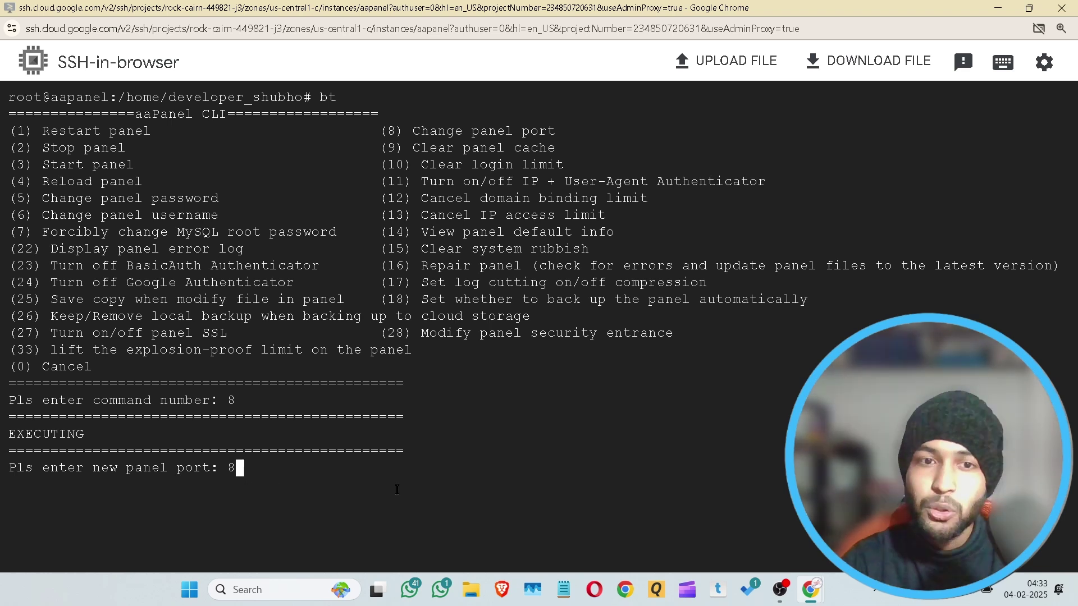
type("88")
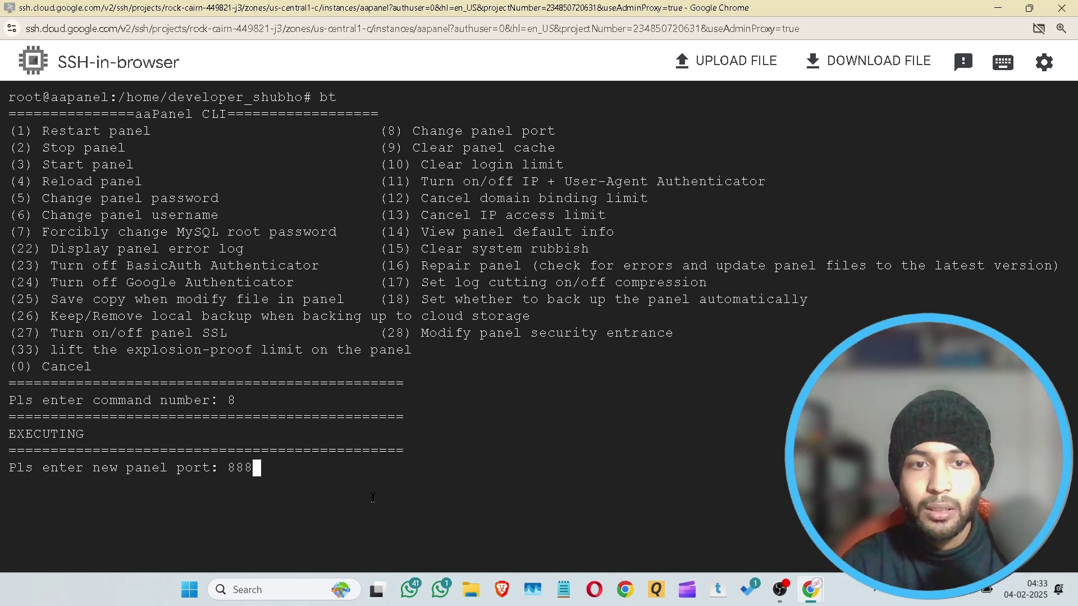
type("8")
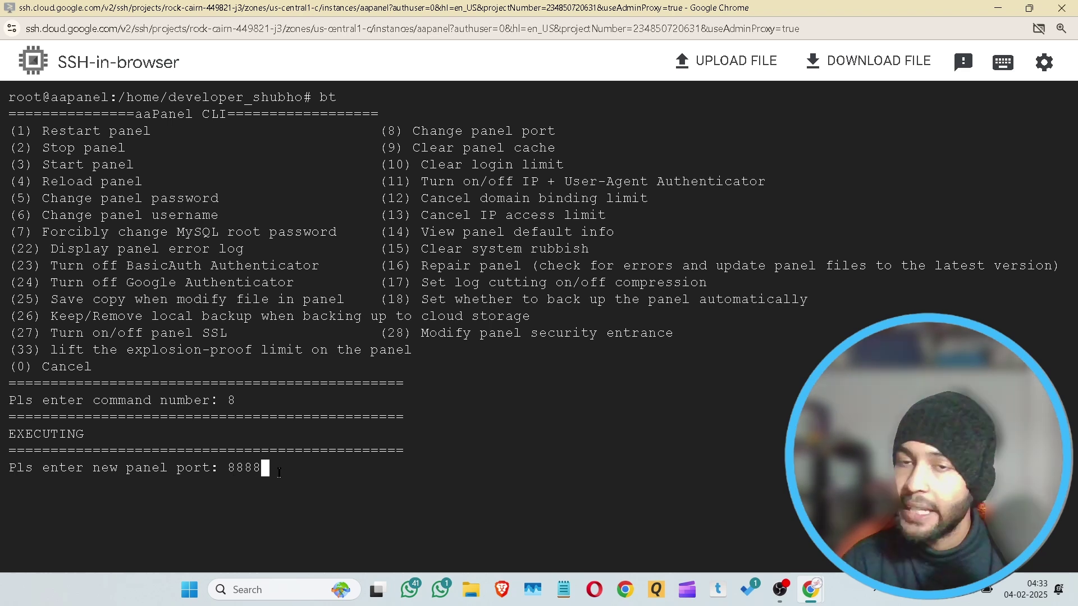
key("Return")
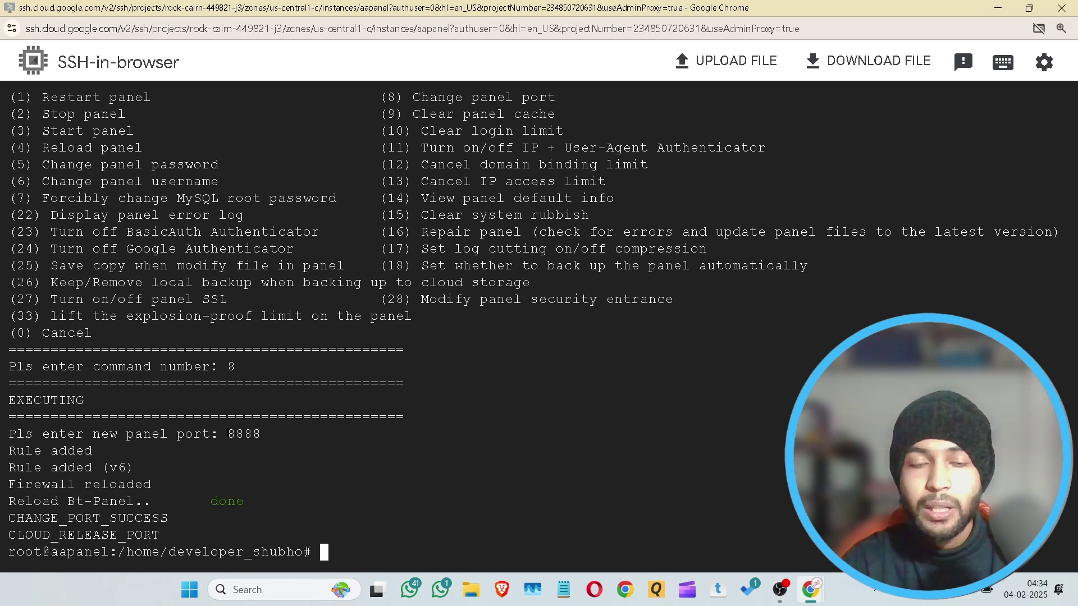
Highlight port 8888 in the terminal and review the port change output and the list of CLI commands.
left_click_drag(228, 433, 295, 435)
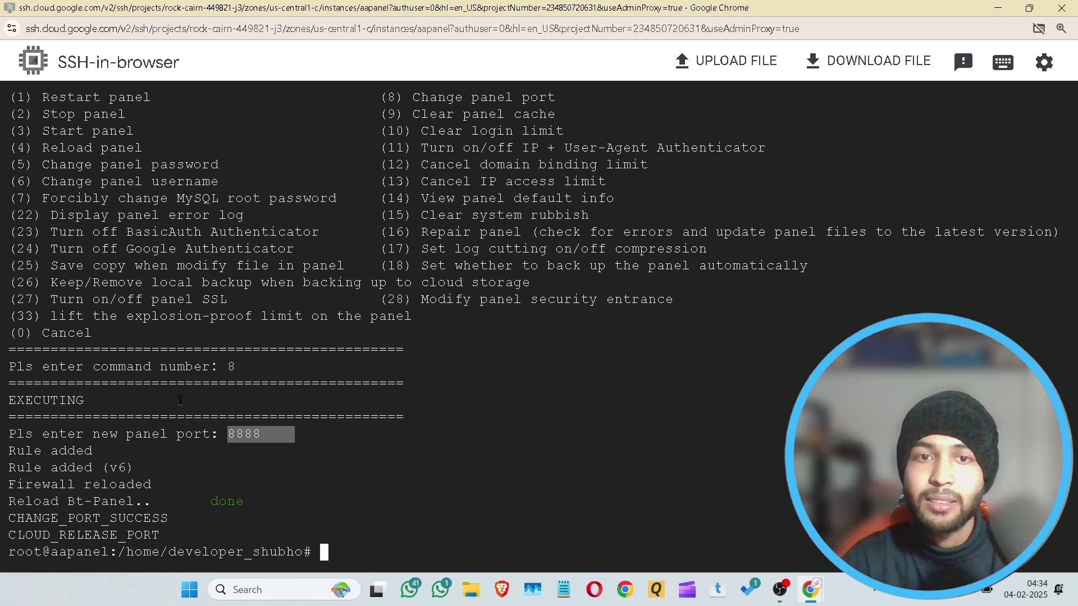
scroll(151, 103, "up", 1)
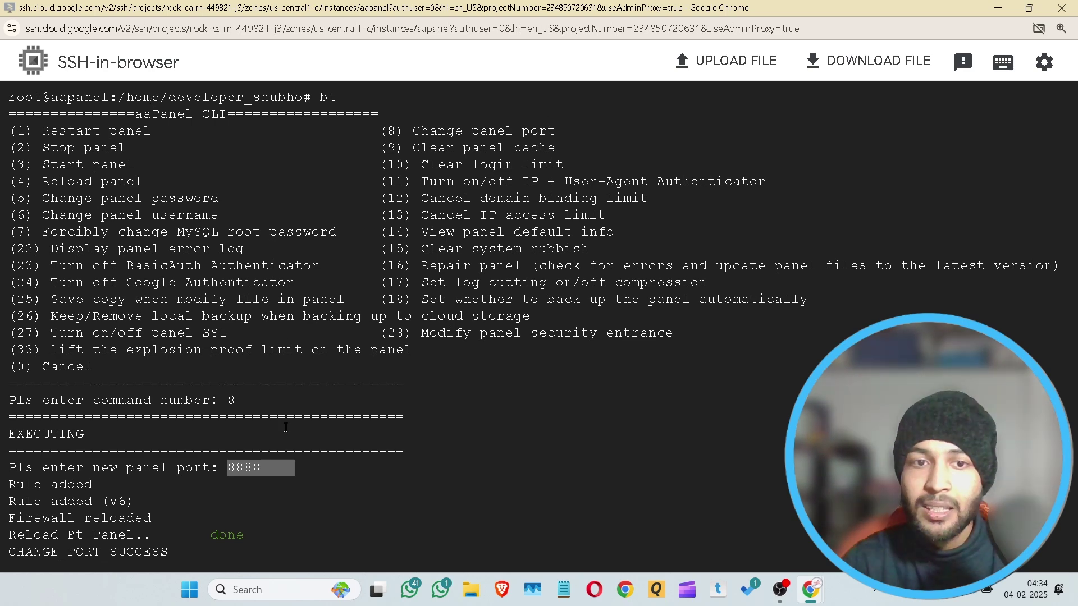
scroll(285, 427, "down", 1)
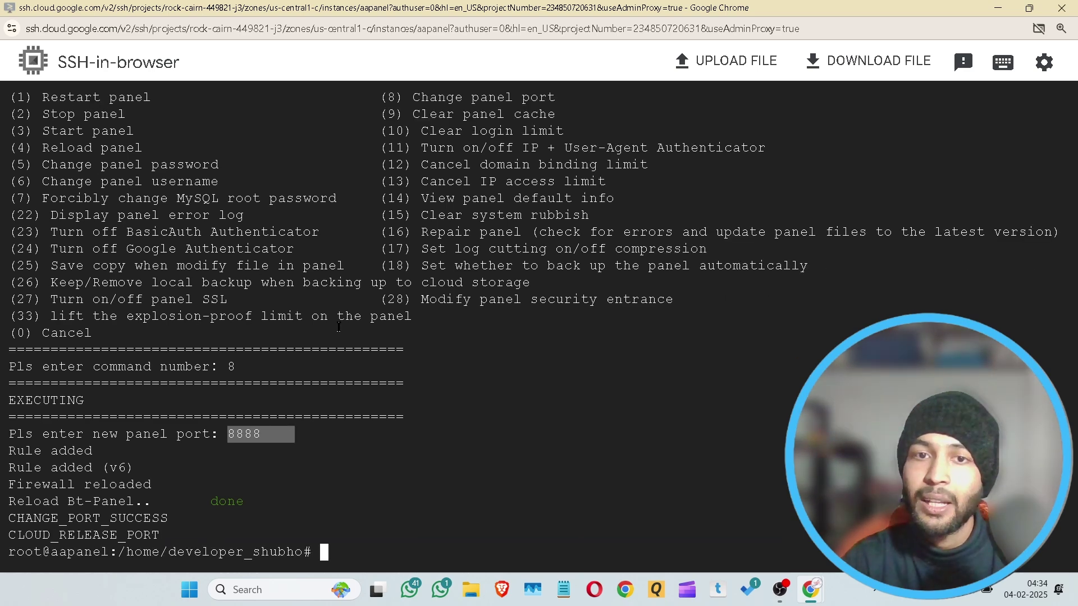
scroll(416, 374, "up", 1)
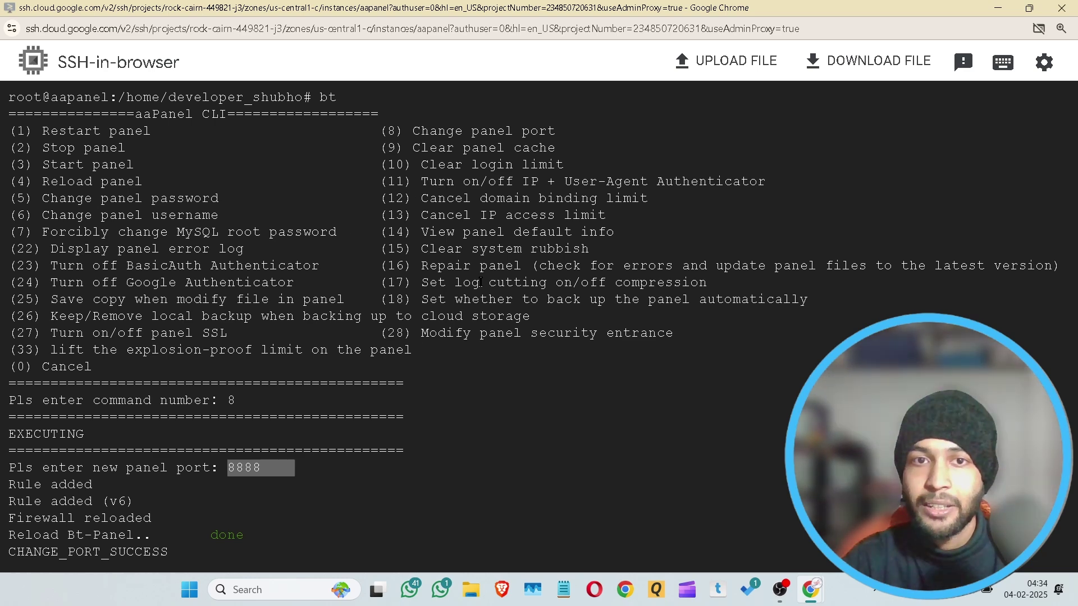
scroll(481, 282, "down", 1)
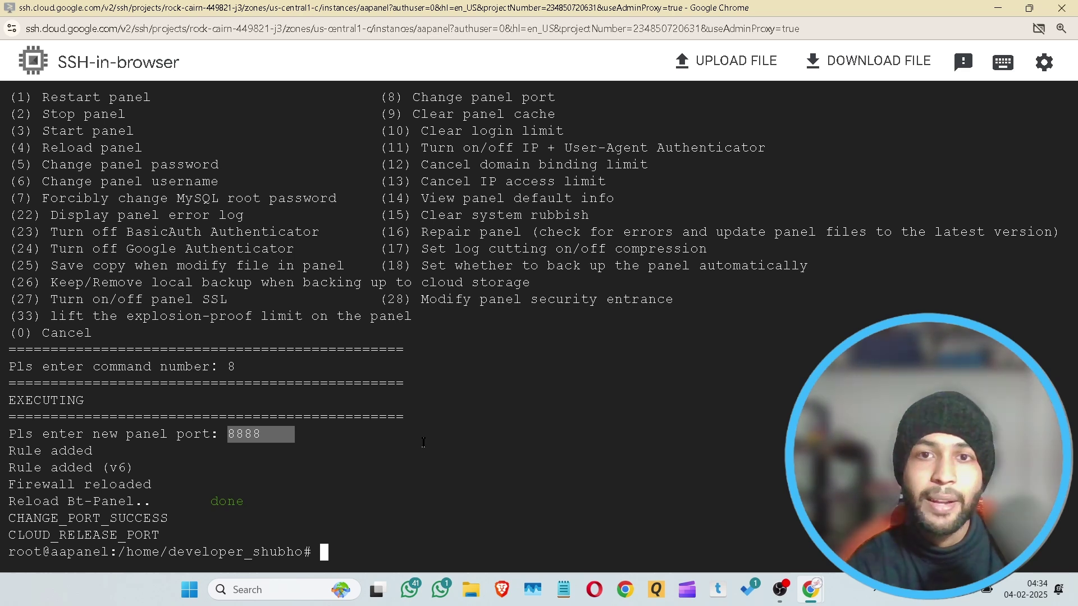
Cancel the panel's domain binding limit by running bt 12 in the terminal, and review the output.
type("bt 12")
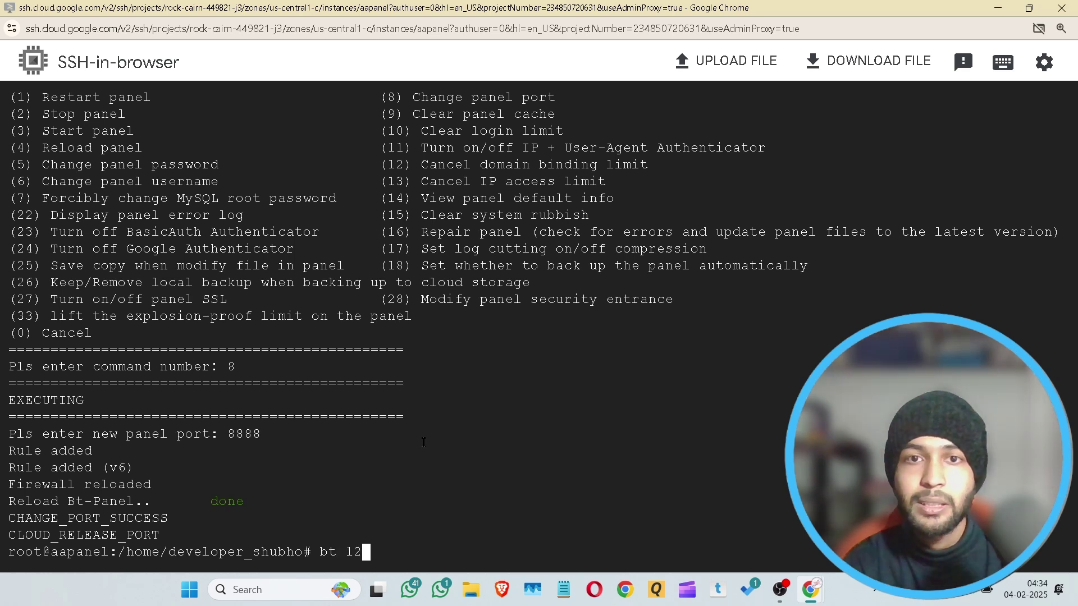
key("Return")
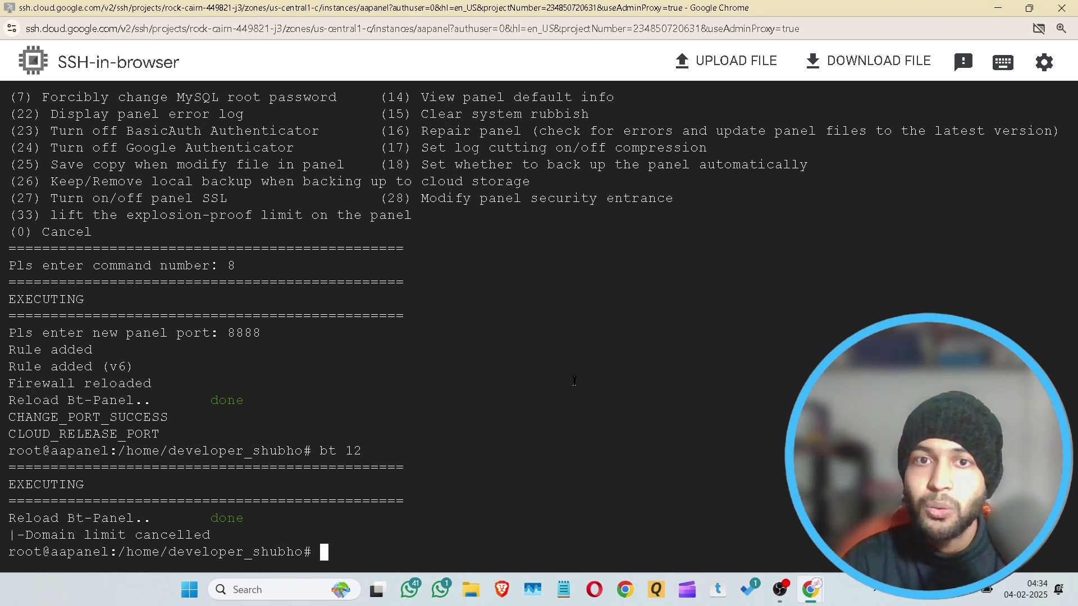
scroll(573, 381, "up", 3)
scroll(584, 378, "down", 3)
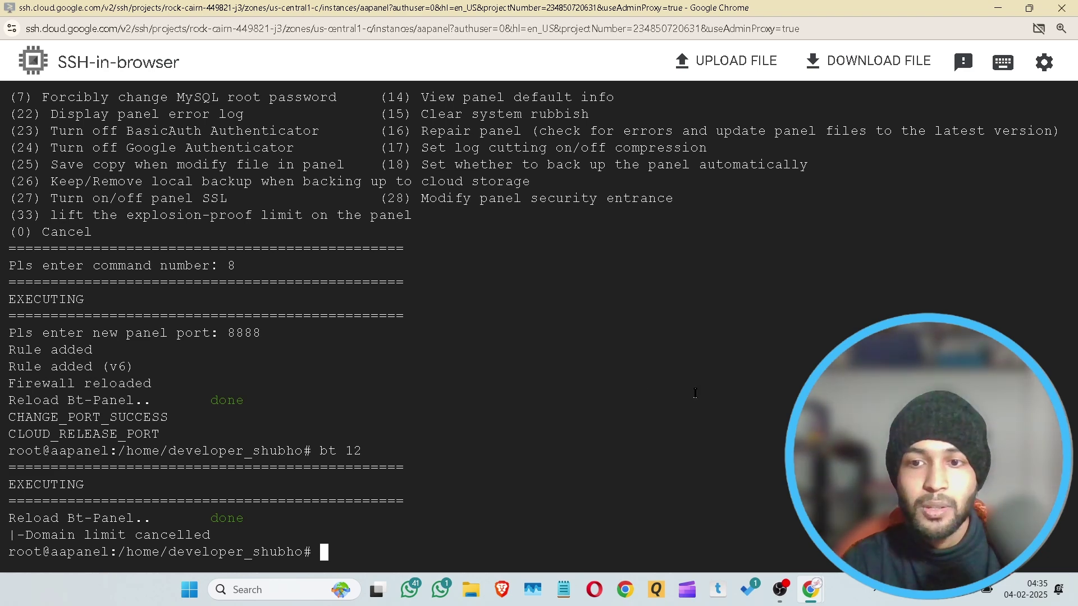
Switch from the SSH session to the browser, glance at the aaPanel download page and open the Website section of the aaPanel Linux panel.
mouse_move(800, 572)
left_click(730, 500)
left_click(403, 7)
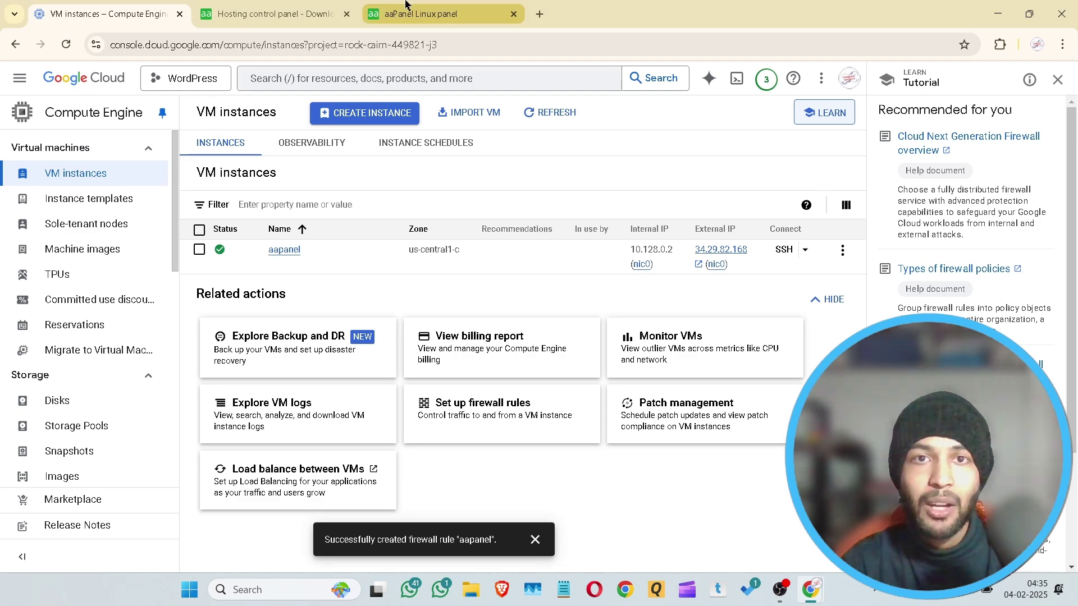
left_click(324, 7)
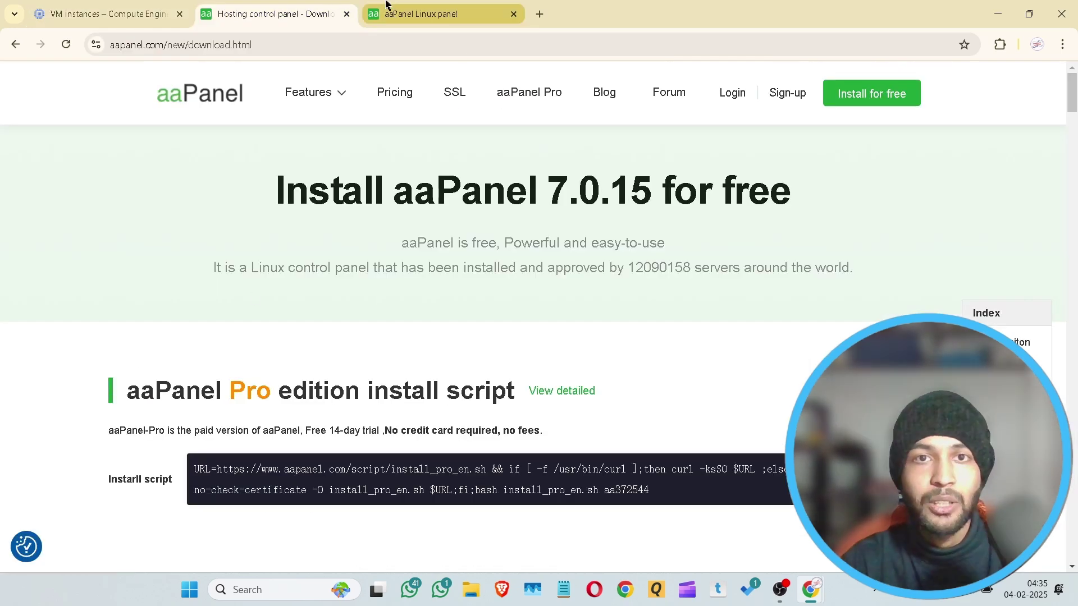
left_click(418, 13)
scroll(51, 253, "up", 10)
left_click(49, 102)
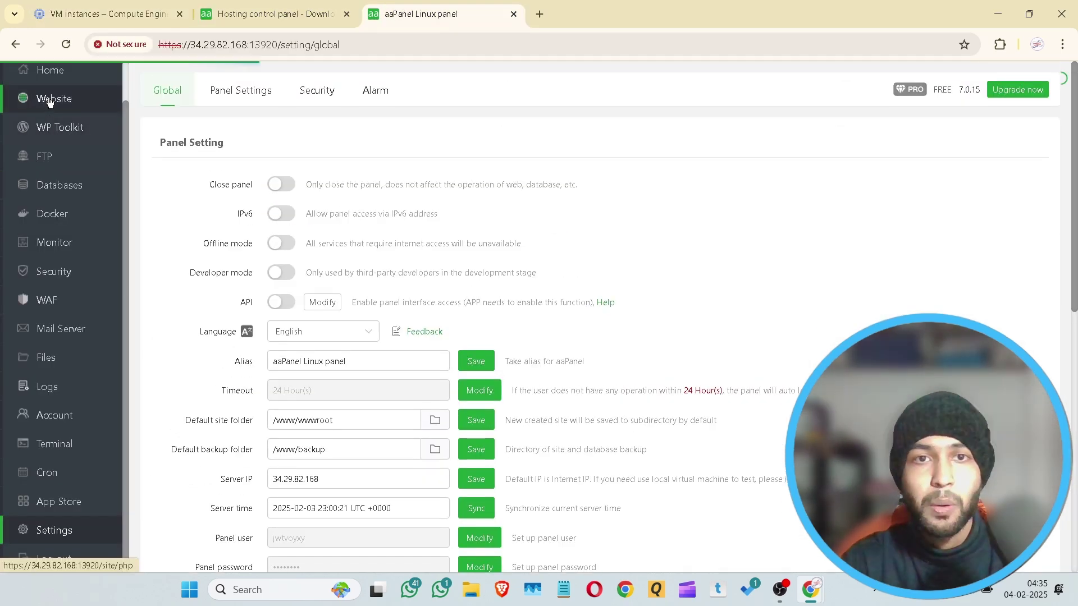